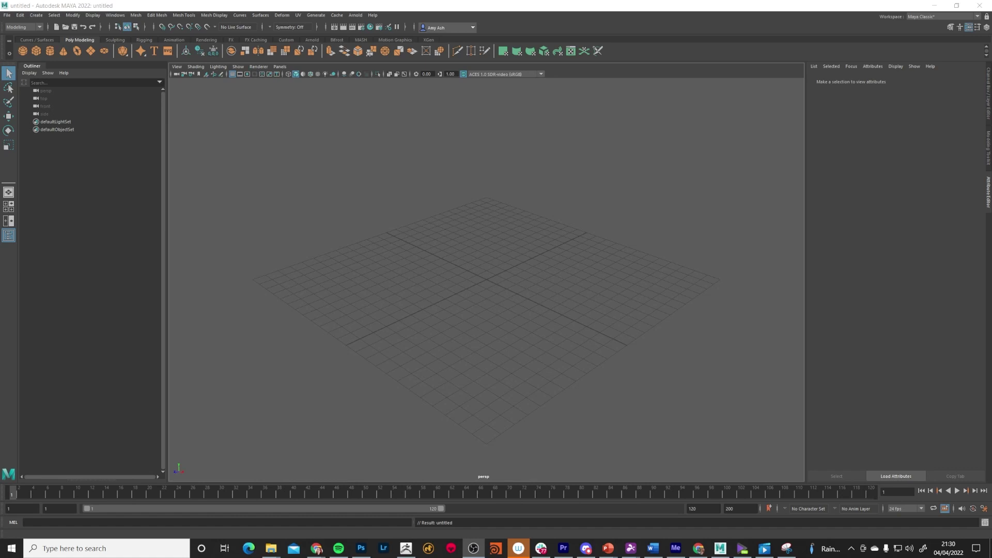
Run the MEL command "renderThumbnailUpdate false;" in the Script Editor to disable render thumbnail updates
click(115, 15)
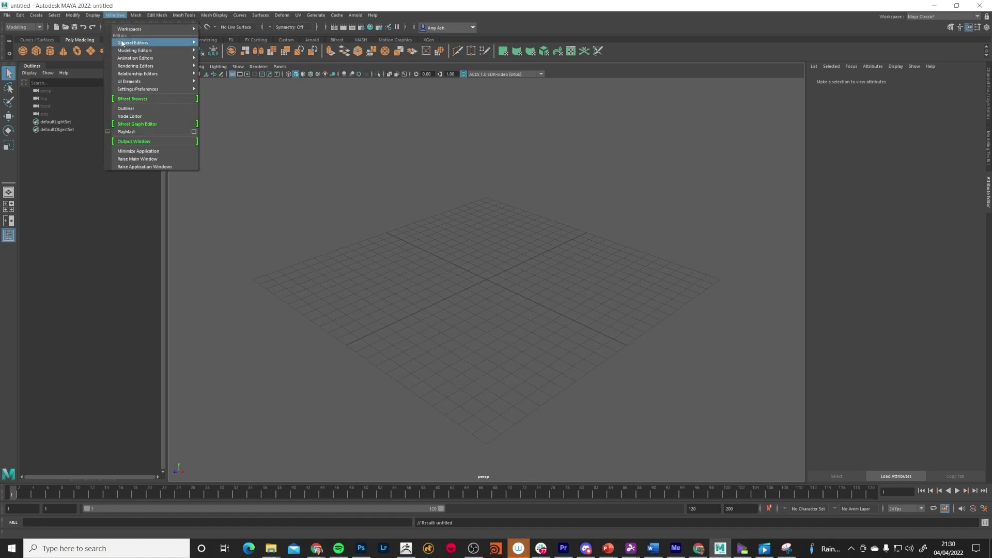
mouse_move(123, 44)
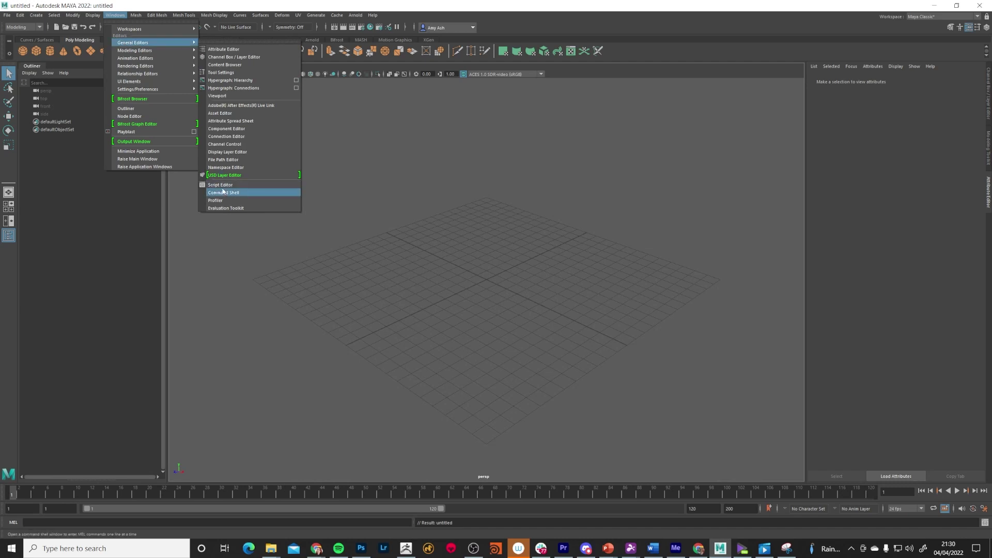
click(219, 185)
drag(199, 76, 302, 111)
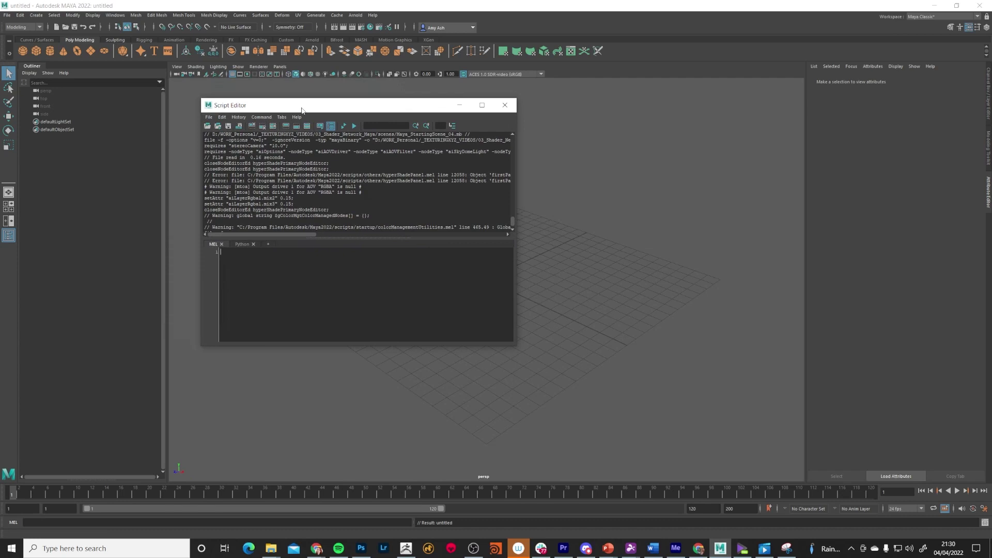
text(renderThumbnailUpdate false;)
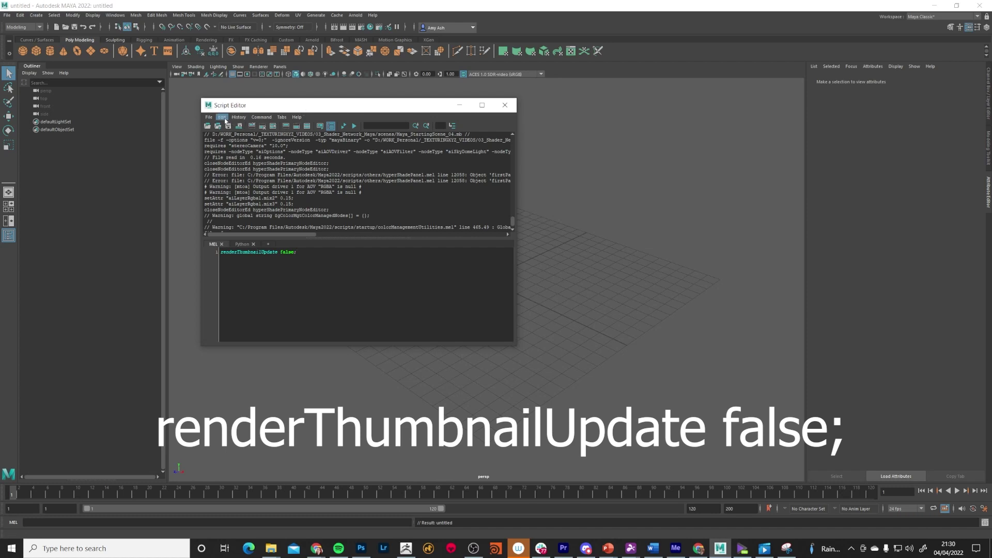
click(354, 126)
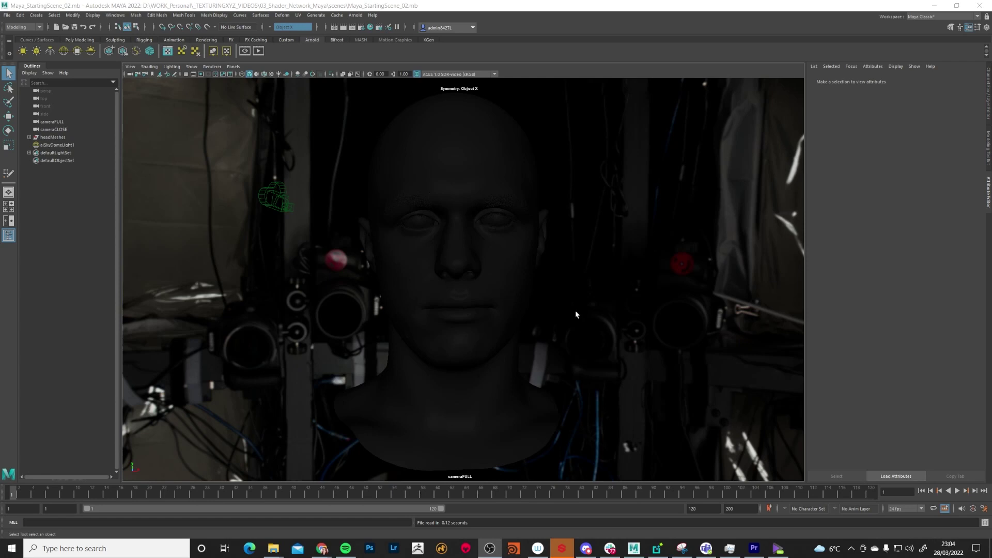
Rename the aiStandardSurface2 material assigned to the head mesh as skin
click(512, 274)
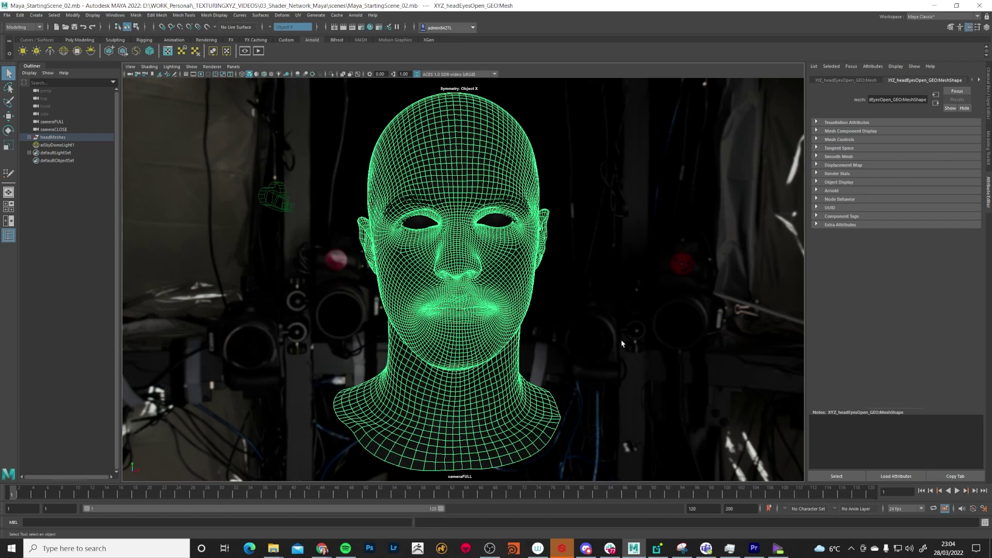
click(980, 81)
click(950, 82)
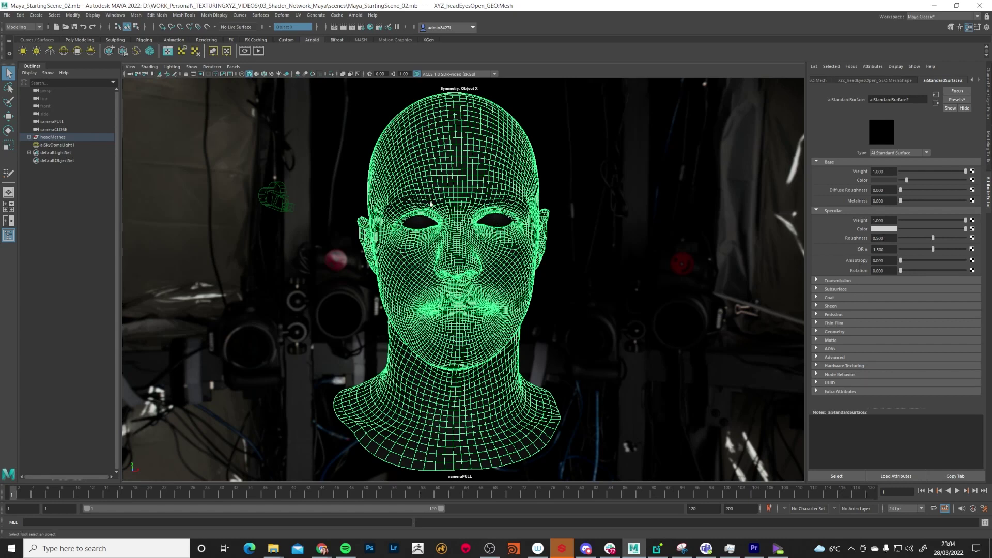
click(917, 100)
double_click(916, 100)
text(skin)
key(Return)
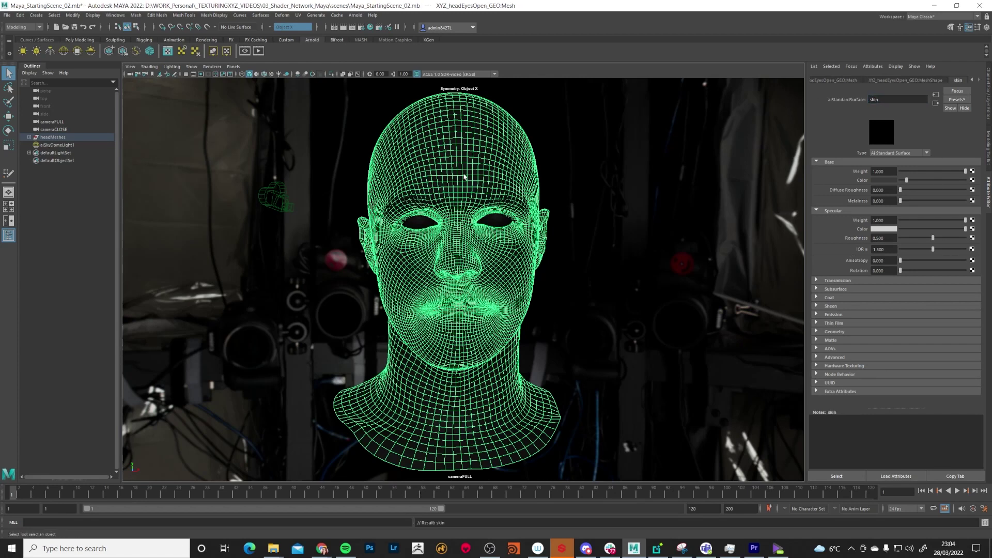
Select the sky dome light and view the scene through cameraCLOSE, returning to cameraFULL
click(615, 277)
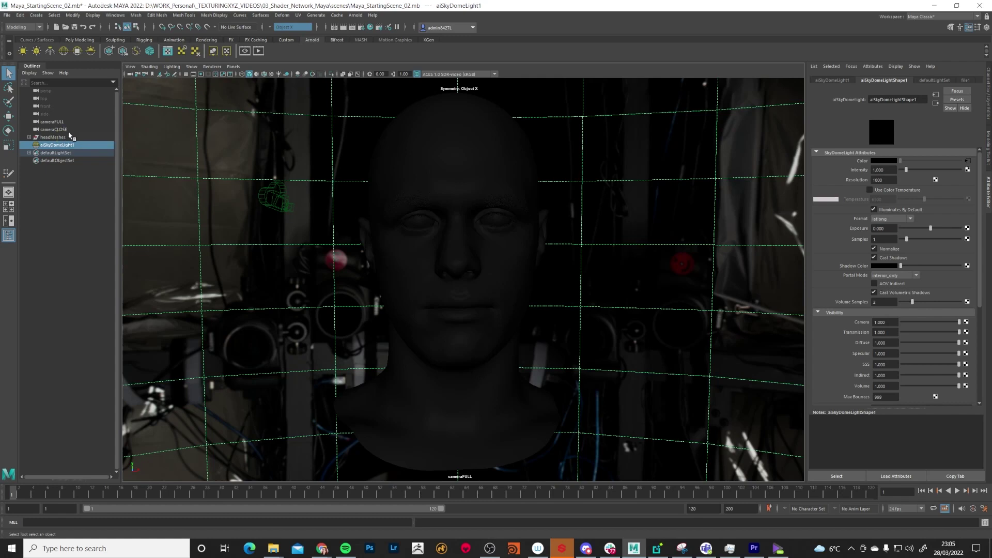
click(233, 66)
mouse_move(244, 77)
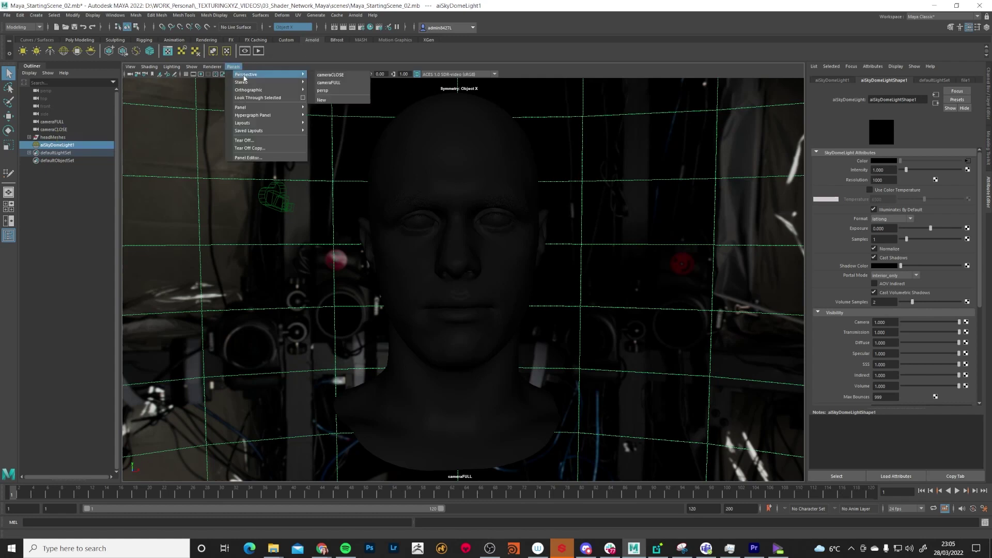
click(329, 76)
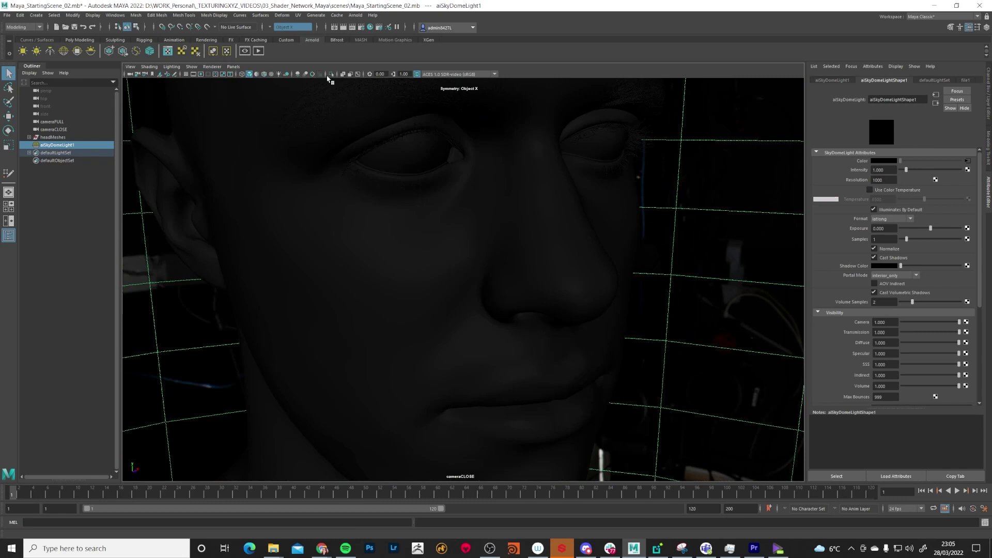
click(233, 67)
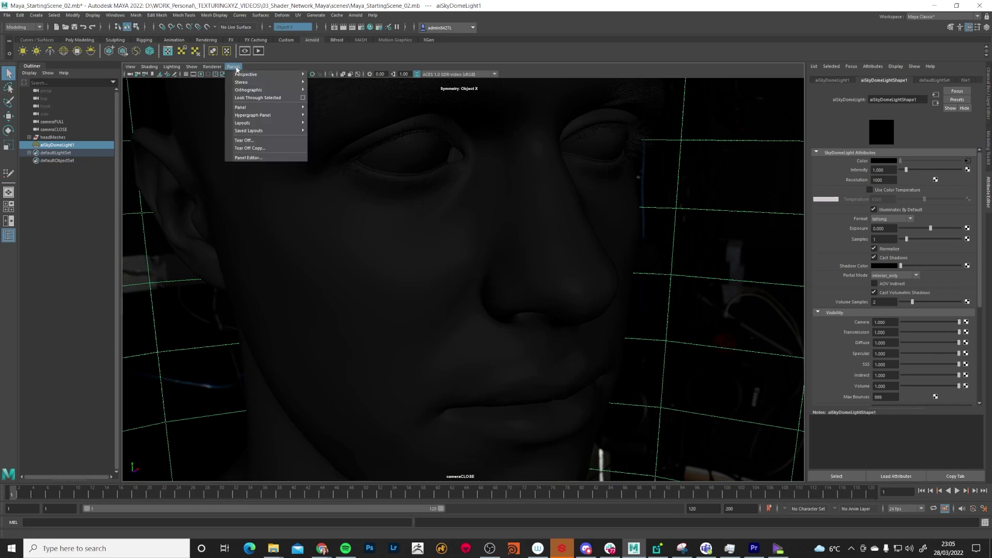
click(233, 68)
click(234, 67)
mouse_move(243, 77)
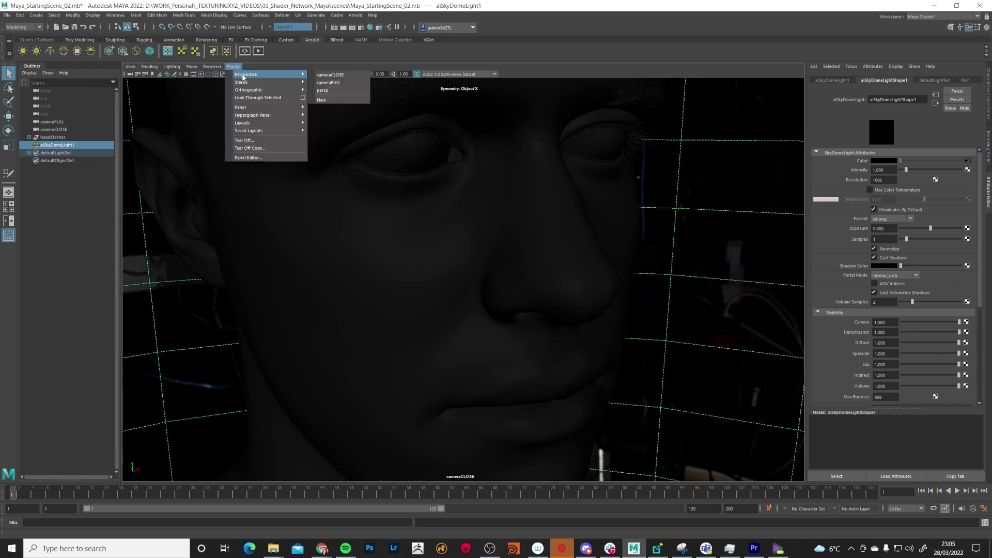
click(329, 83)
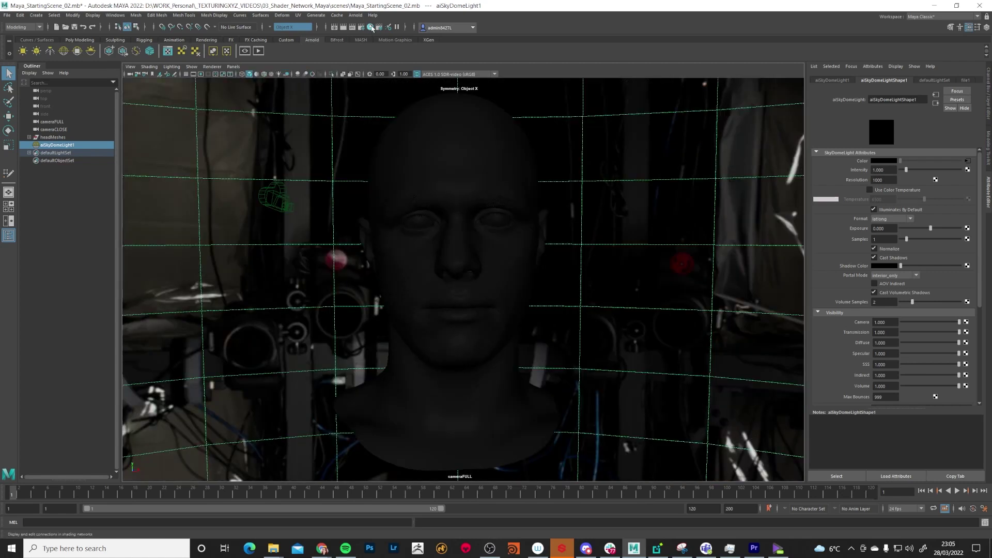
Render the head from cameraFULL to check the lighting and base geometry, and close the render window
click(353, 27)
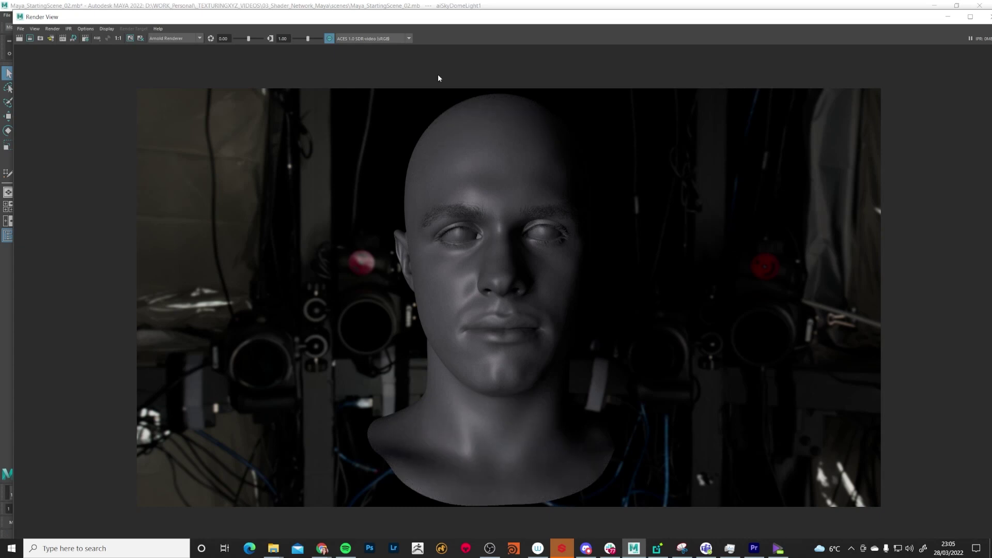
double_click(495, 26)
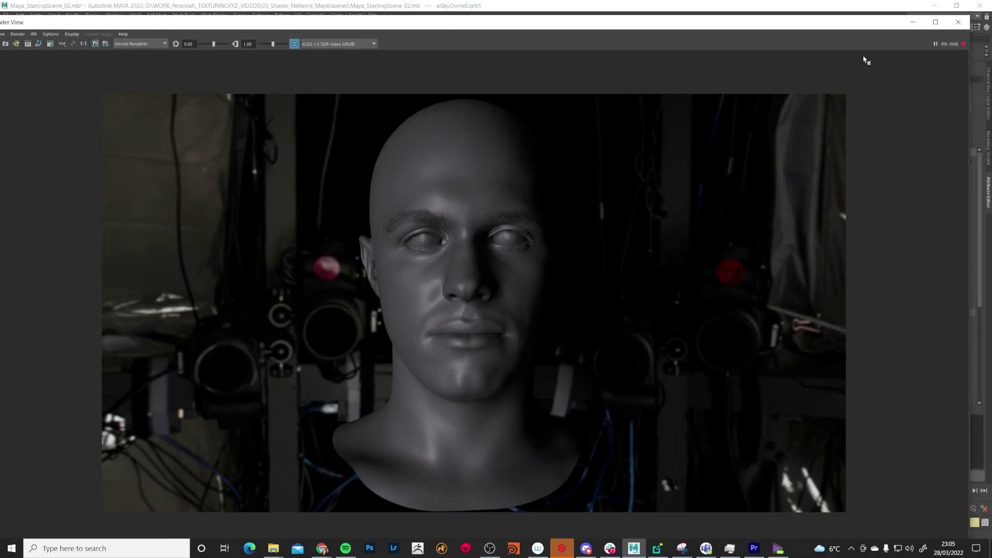
click(959, 22)
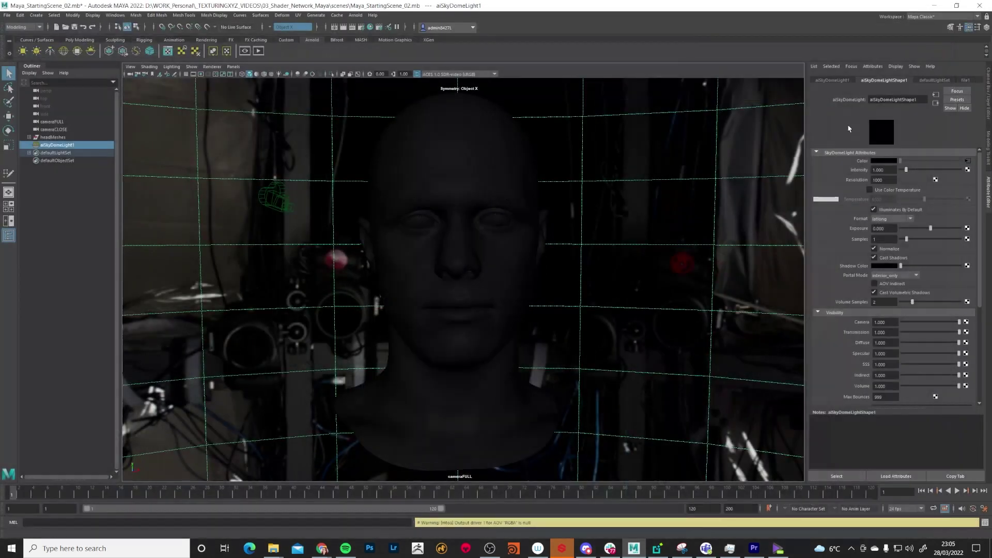
Select the head mesh and examine its smooth mesh and Arnold subdivision settings
click(510, 279)
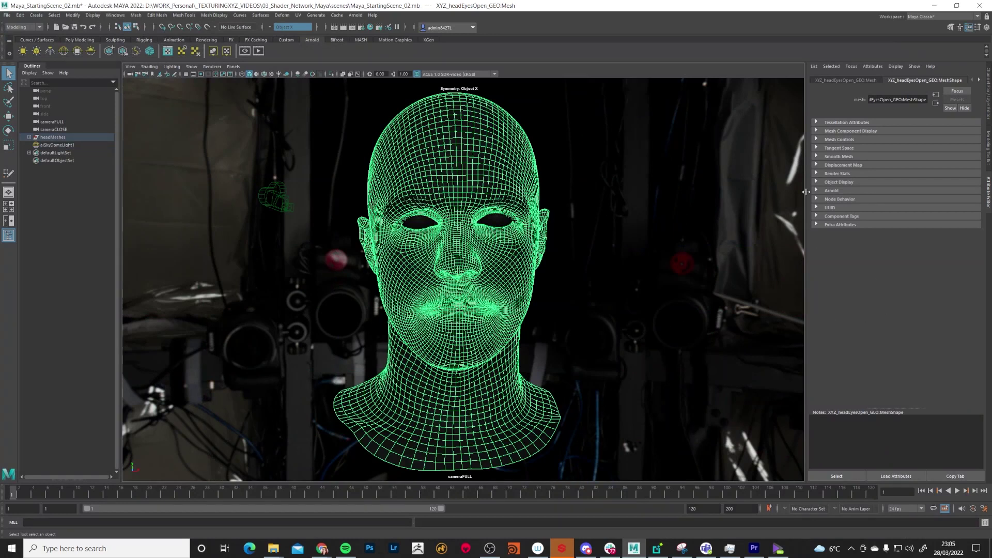
click(839, 156)
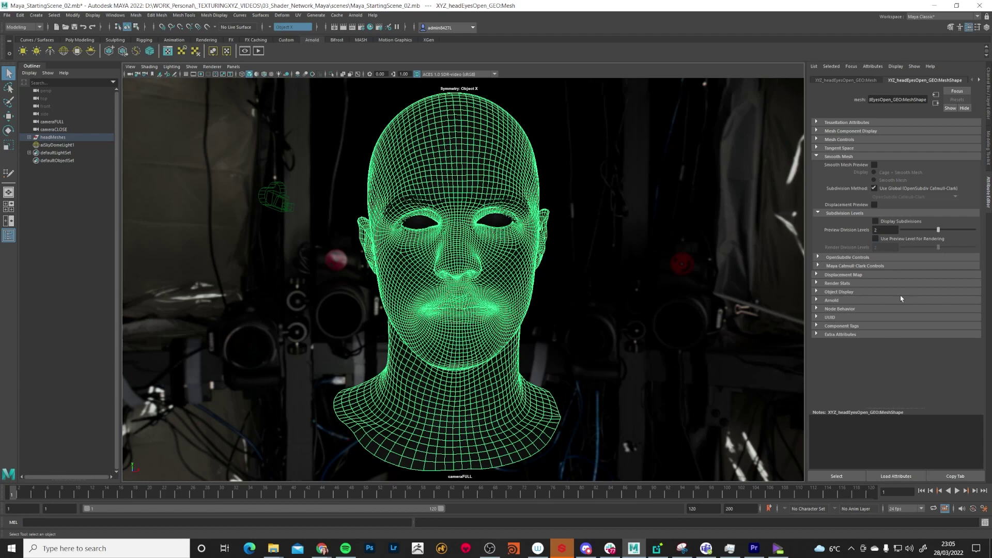
click(817, 300)
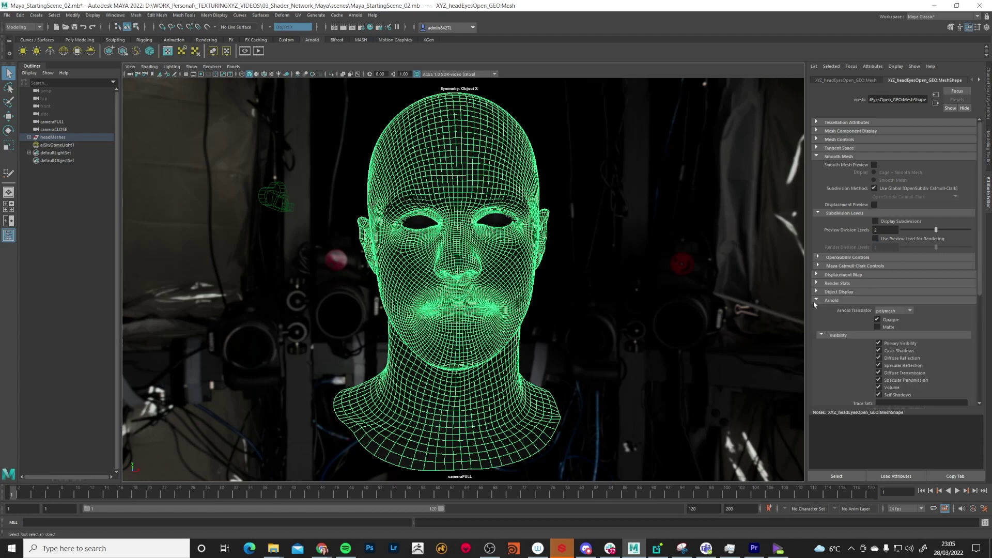
scroll(868, 361, down, 3)
scroll(866, 356, down, 4)
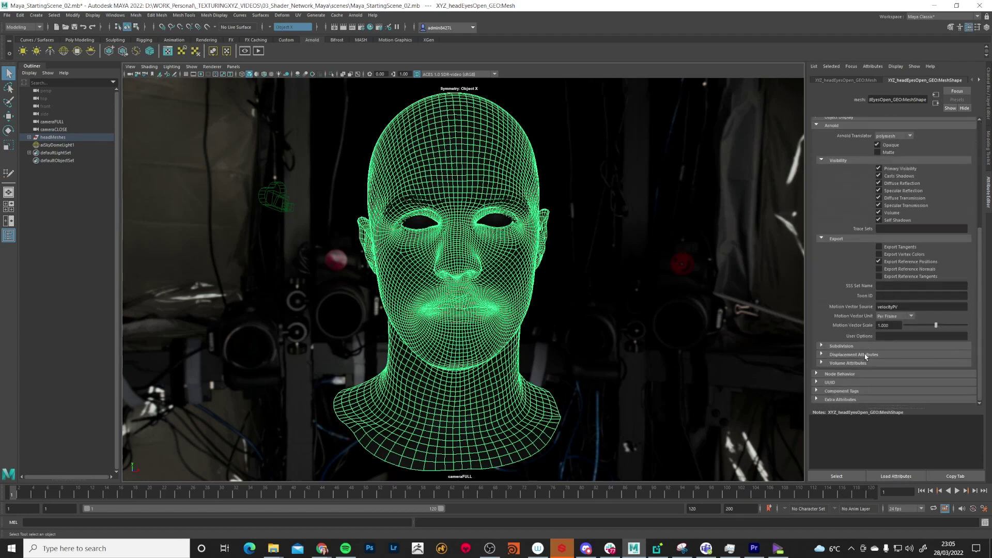
click(822, 348)
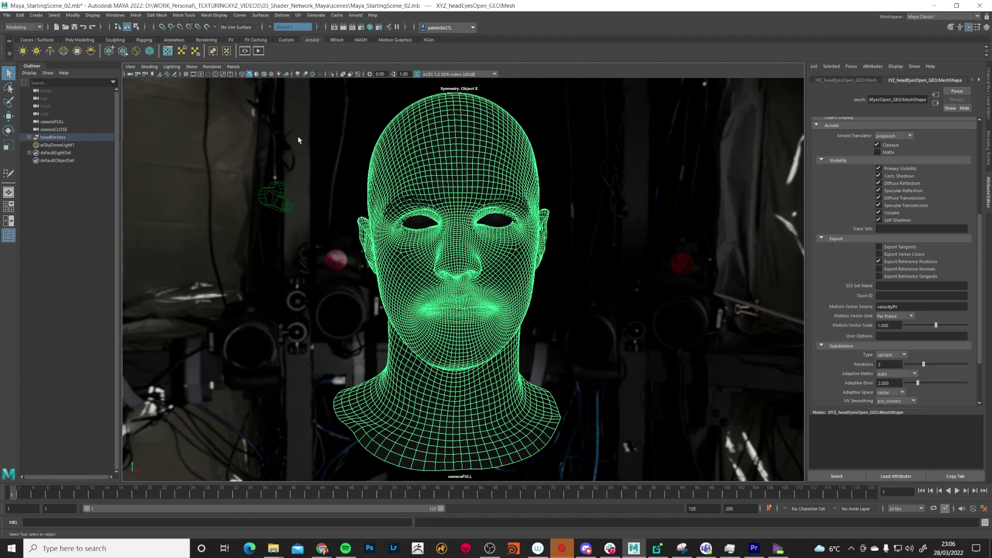
Graph the selected head mesh's skin material in Hypershade, leaving empty space beside it for texture nodes
click(370, 28)
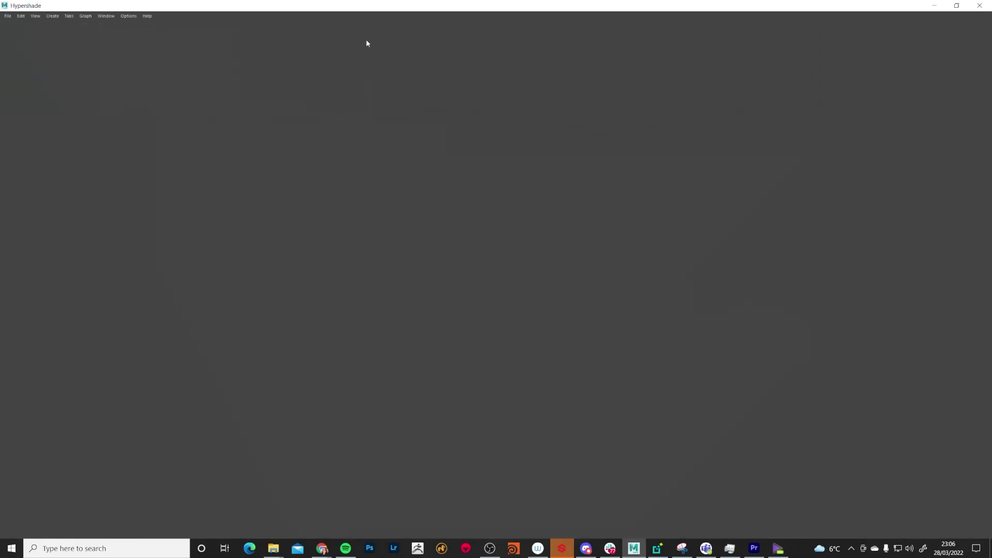
click(86, 16)
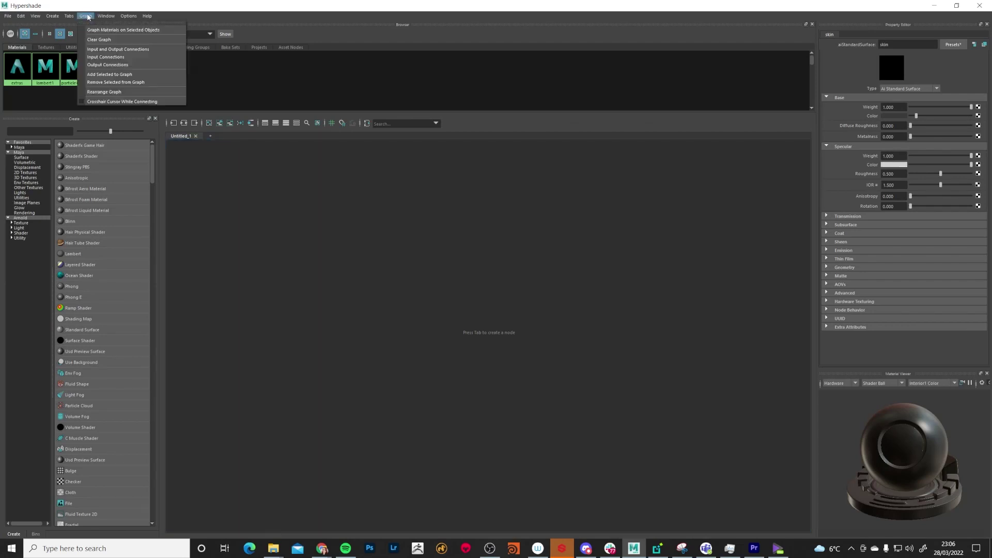
click(100, 32)
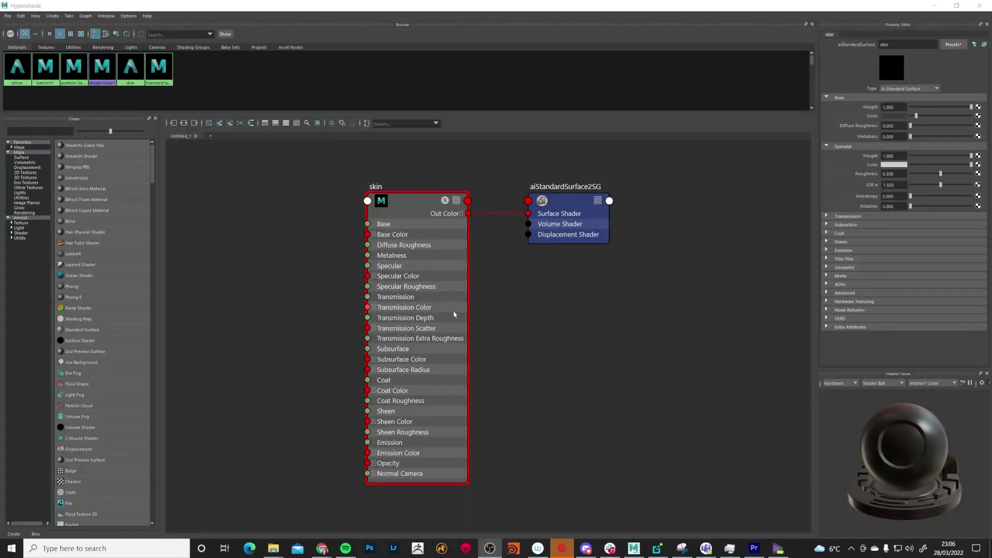
alt+middle_drag(505, 310, 677, 328)
scroll(642, 321, down, 2)
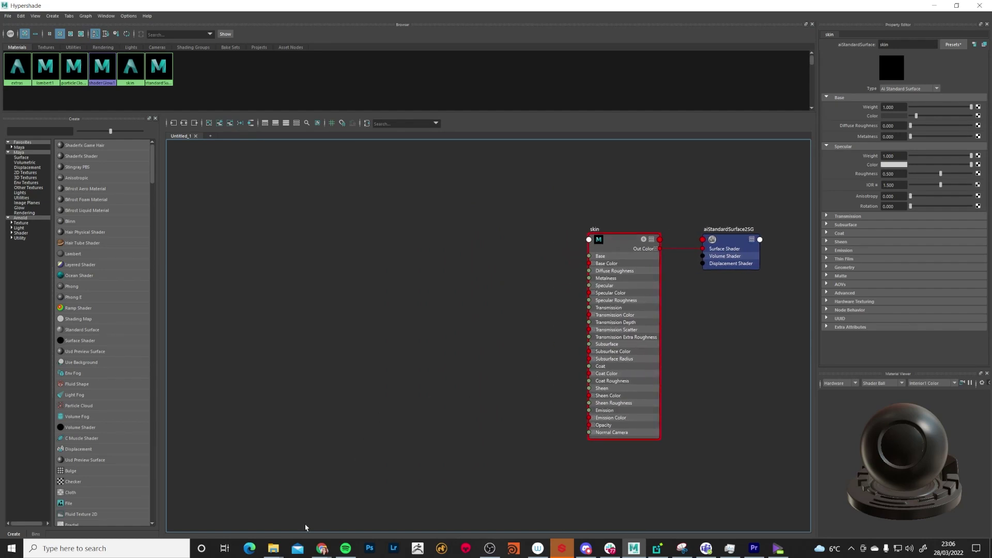
Import XYZ_dispMultiChannel_mid50_lin_srgb.1001.exr from the maps folder into the shading graph as a file texture
mouse_move(276, 549)
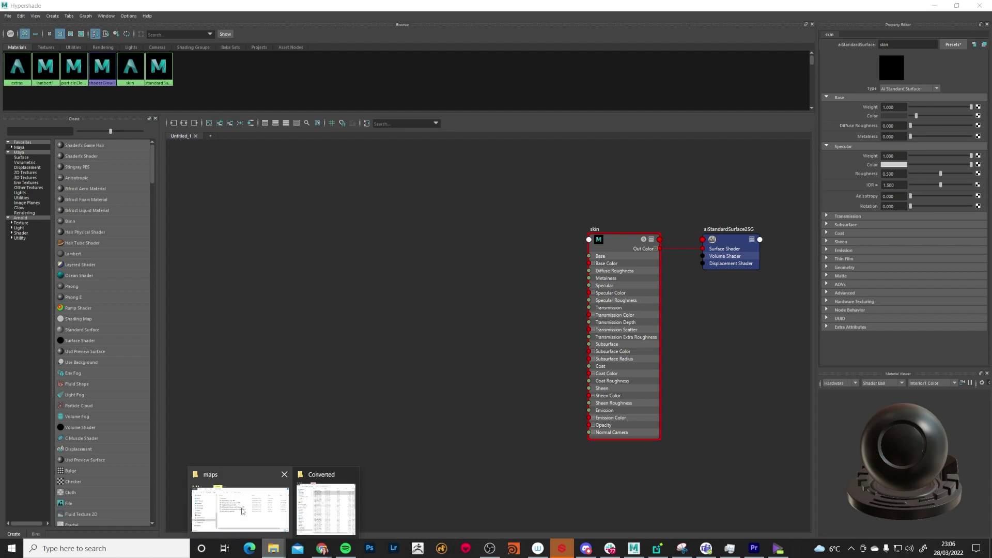
click(241, 509)
drag(715, 130, 723, 54)
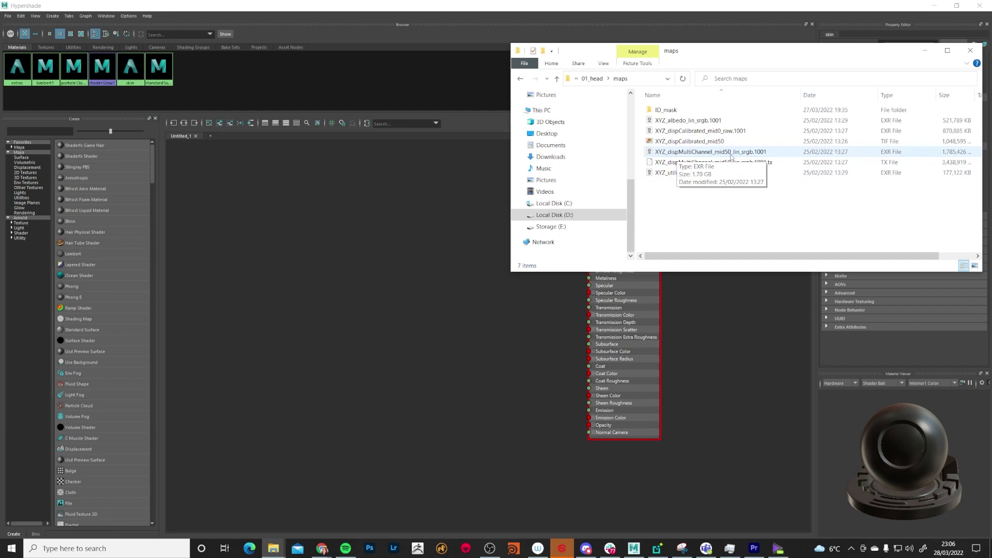
drag(723, 155, 283, 279)
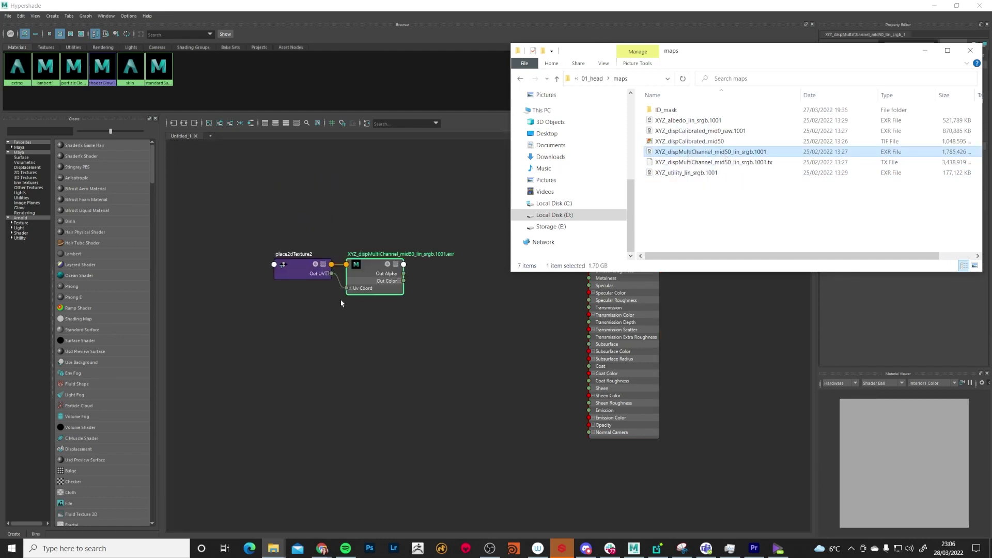
Enlarge the texture's attribute and preview areas in Hypershade to see the whole multichannel displacement map
click(383, 339)
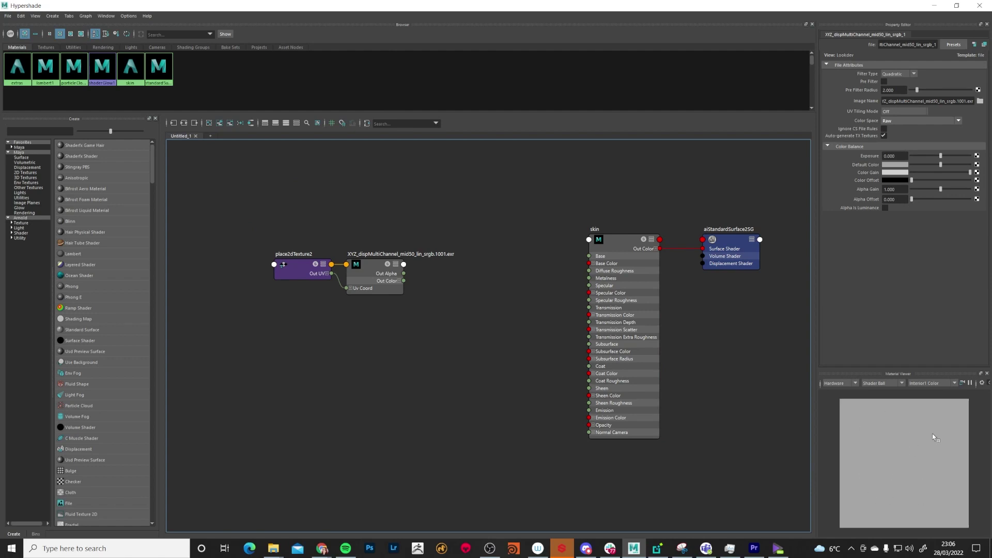
drag(816, 339, 678, 322)
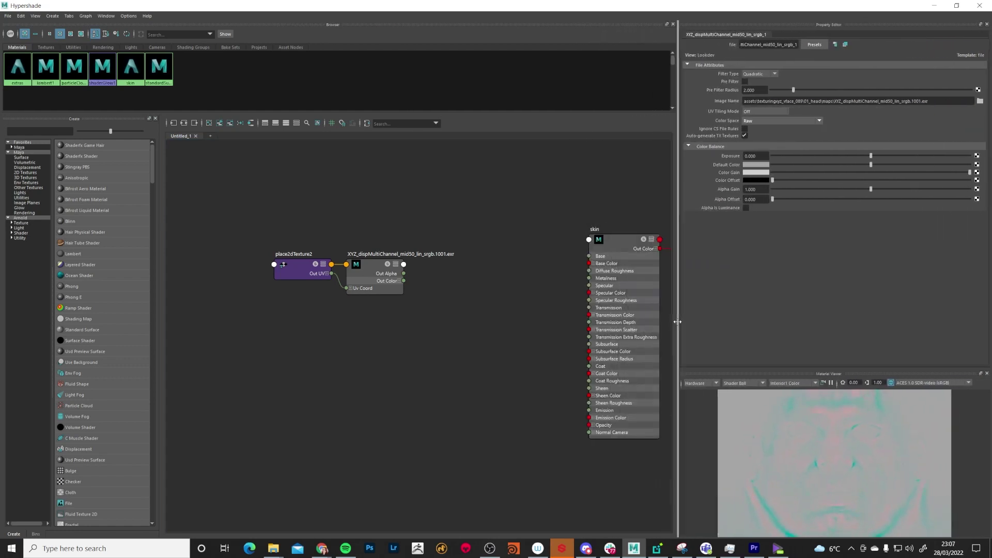
drag(836, 368, 827, 222)
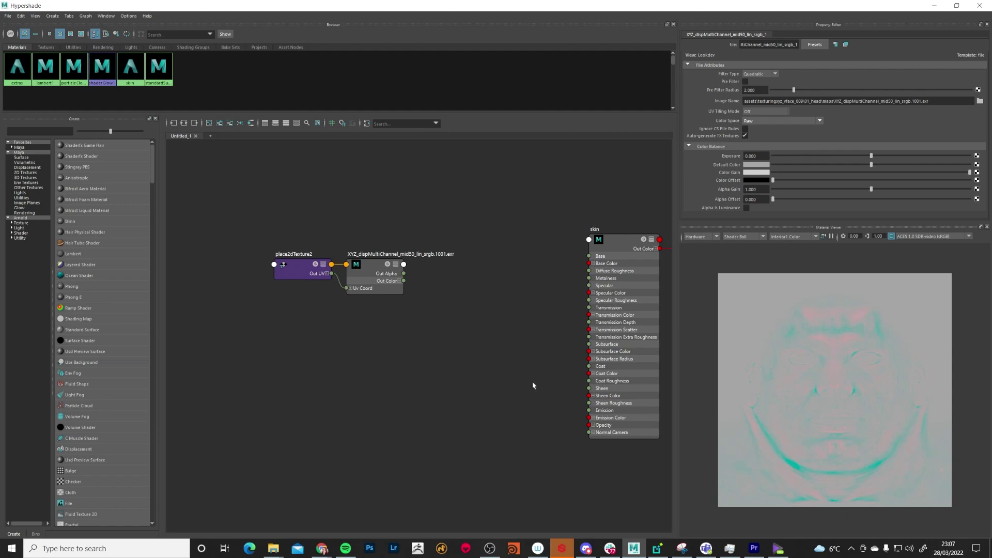
Add a displacementShader node below the skin material and delete the extra shading group created with it
alt+middle_drag(538, 401, 507, 370)
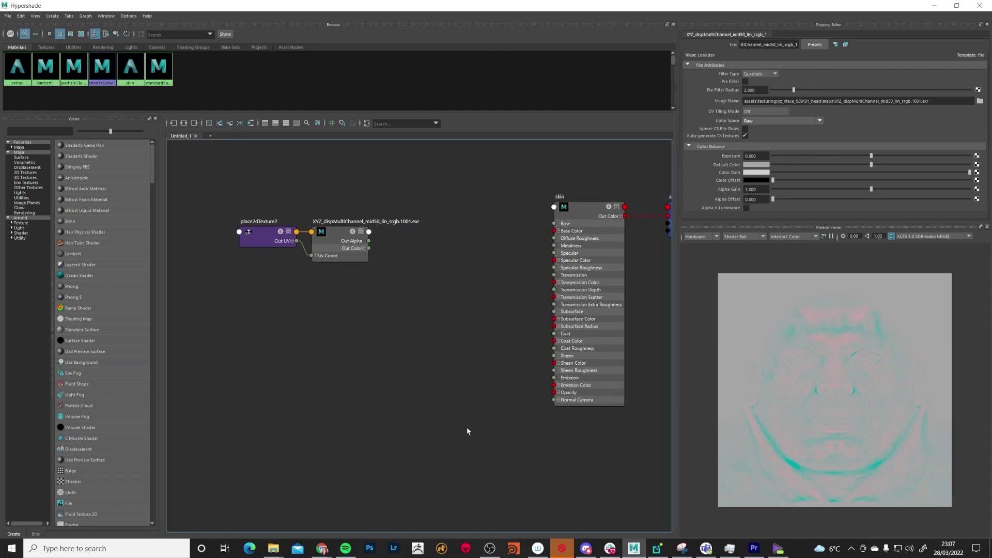
alt+middle_drag(468, 432, 455, 401)
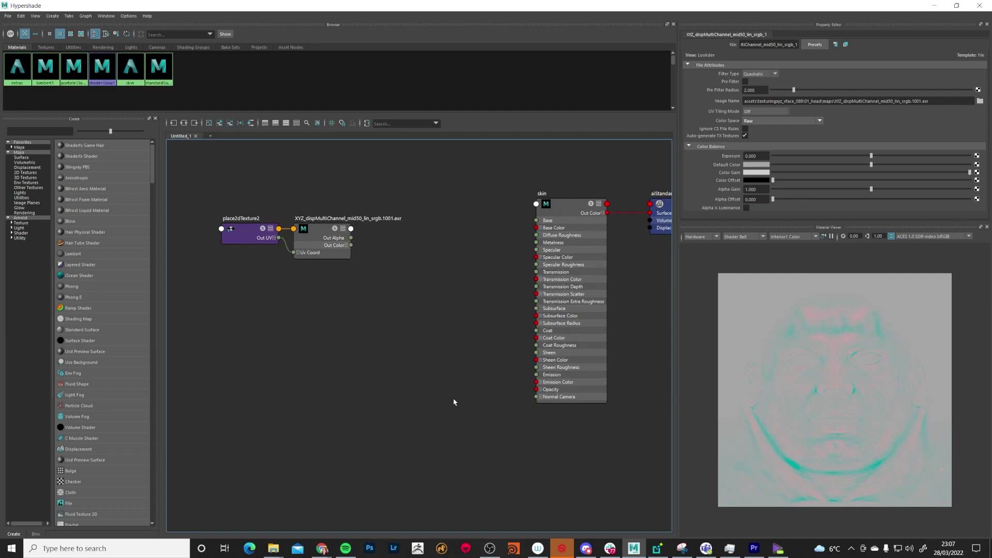
key(Tab)
text(displ)
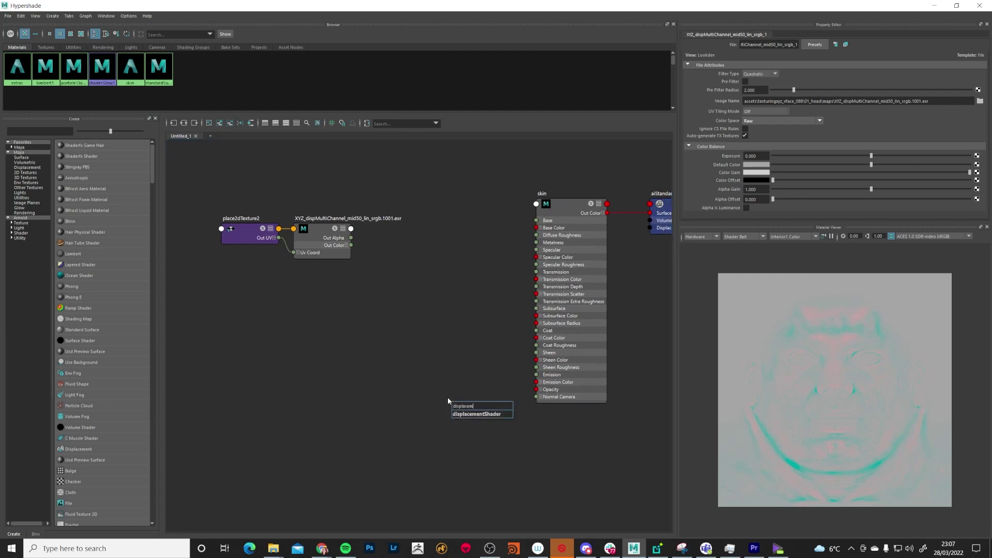
click(476, 415)
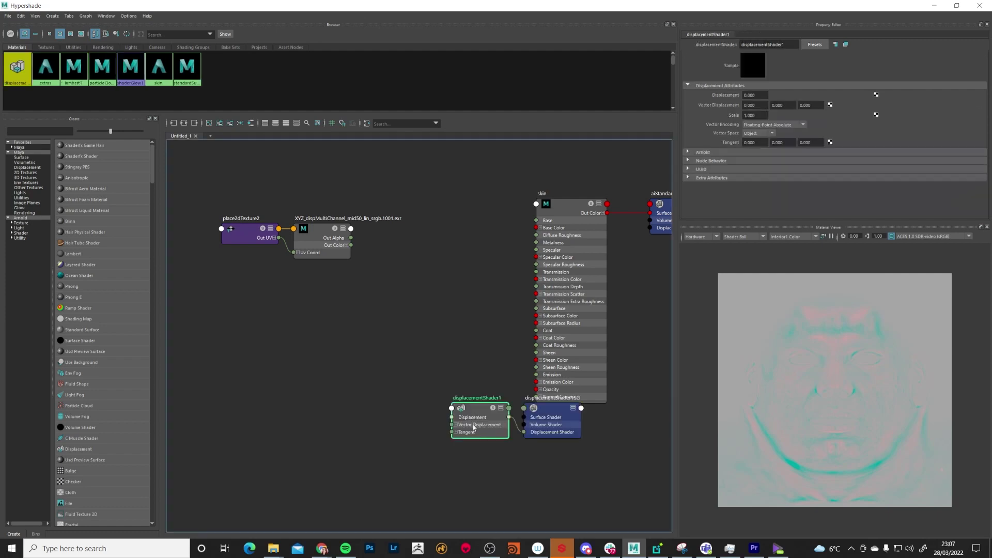
click(552, 413)
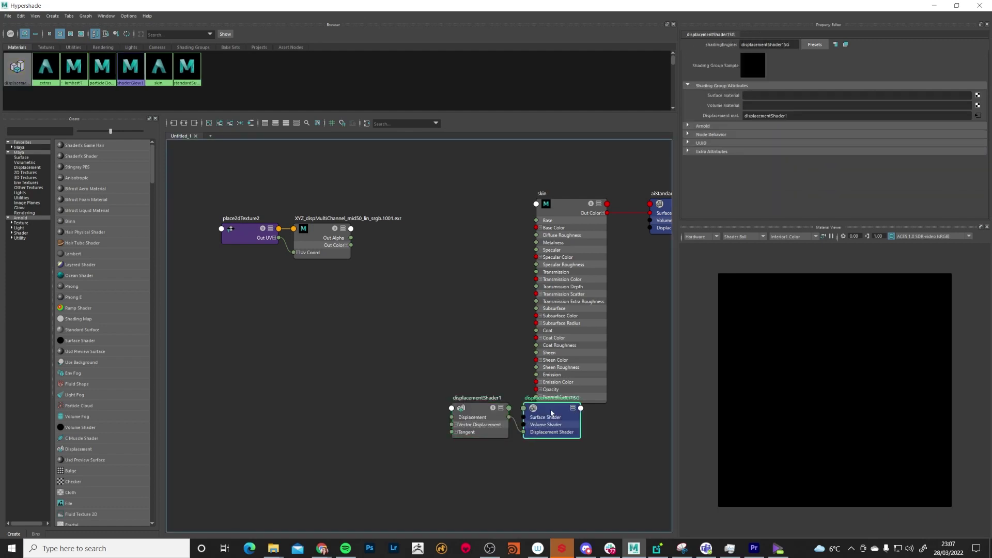
key(Delete)
Connect the displacement shader to the Displacement Shader input of the skin's aiStandardSurface2SG shading group
drag(478, 411, 652, 228)
alt+middle_drag(648, 281, 558, 305)
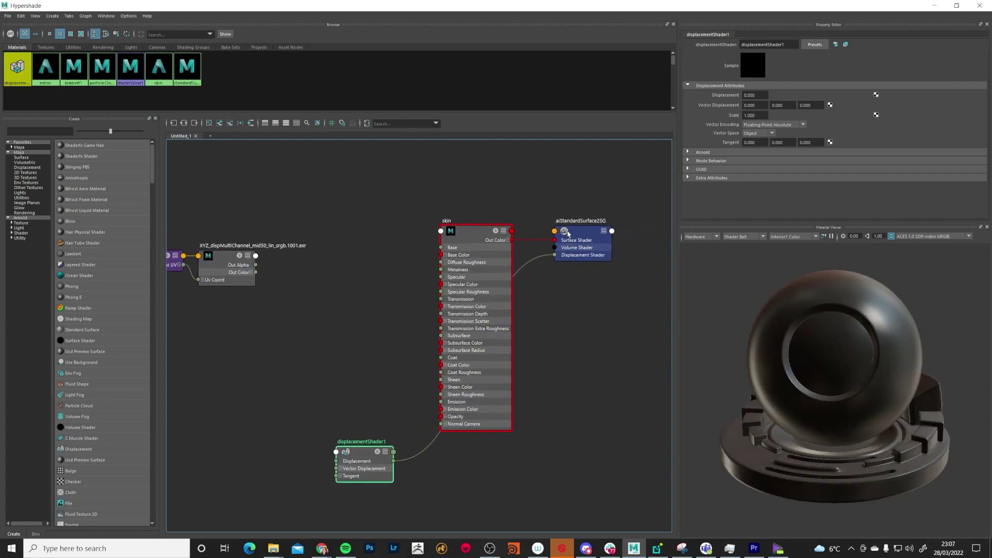
alt+middle_drag(394, 377, 491, 356)
drag(483, 438, 482, 427)
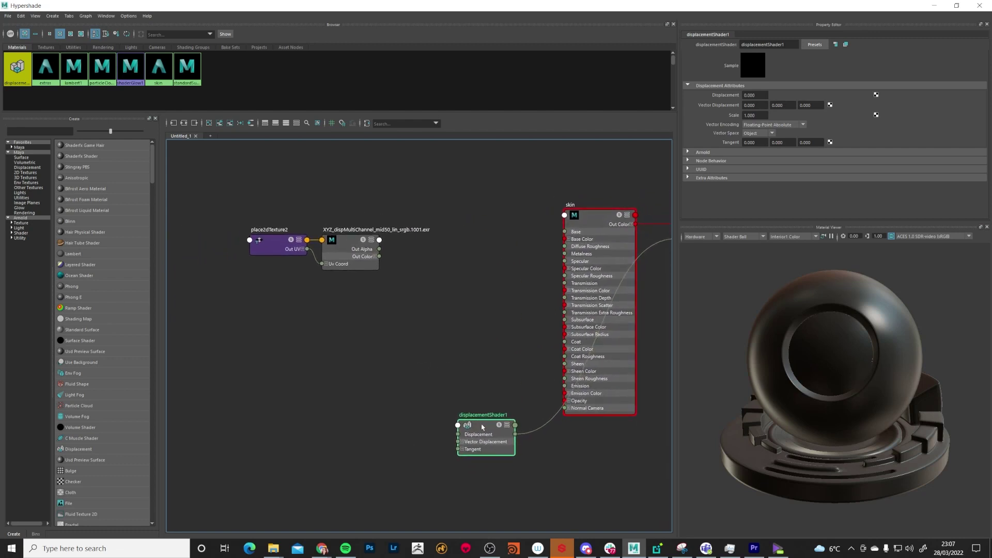
Connect the displacement texture's Out Color R directly to the displacement shader's Displacement input
click(376, 257)
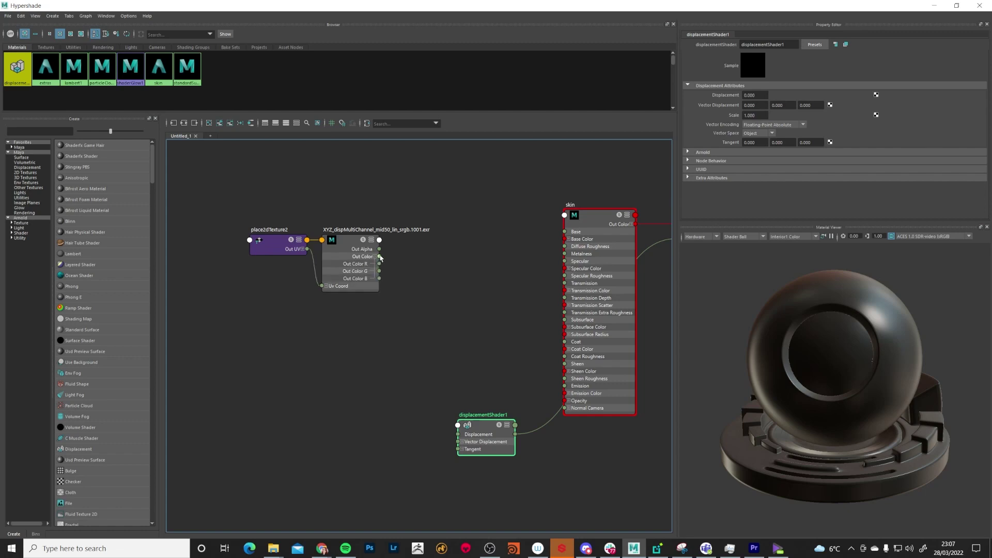
drag(379, 264, 459, 437)
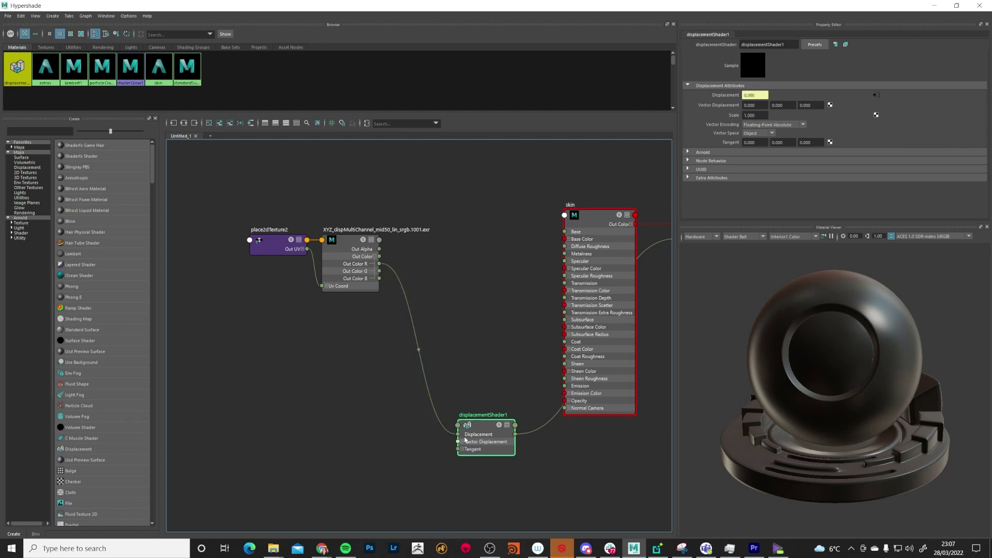
alt+middle_drag(492, 356, 445, 369)
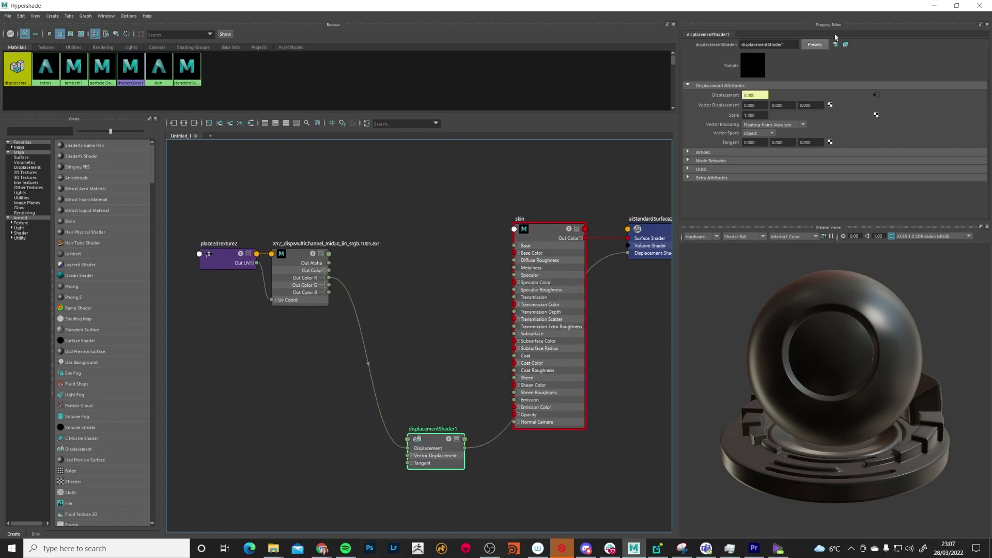
Uncover Maya's main window from behind Hypershade, bring Hypershade back up and arrange it over the main window
drag(847, 7, 651, 204)
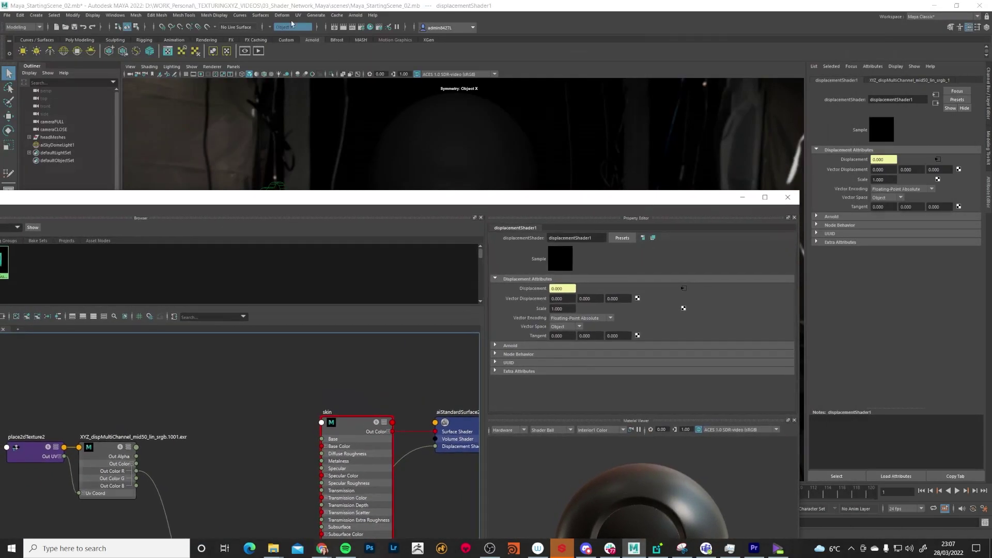
click(370, 27)
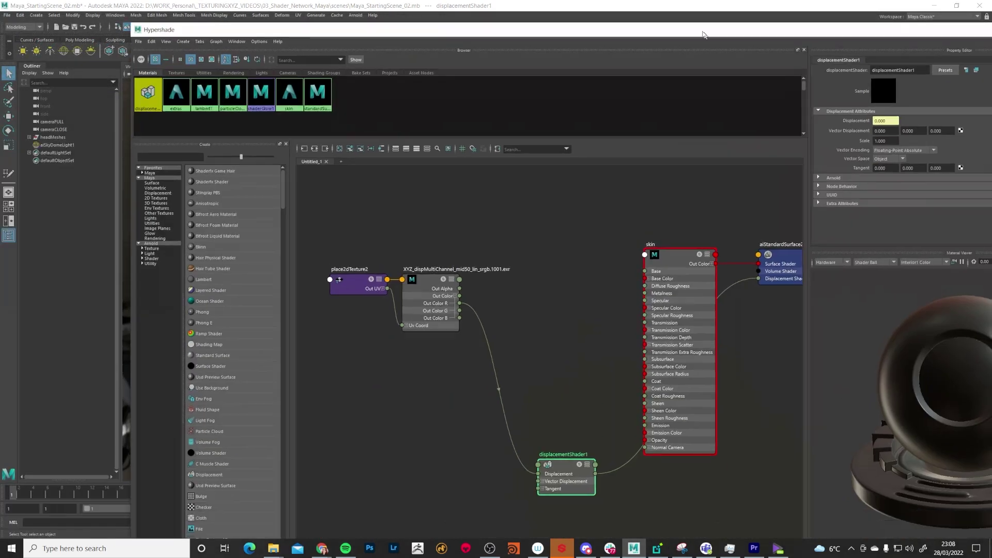
drag(703, 35, 602, 29)
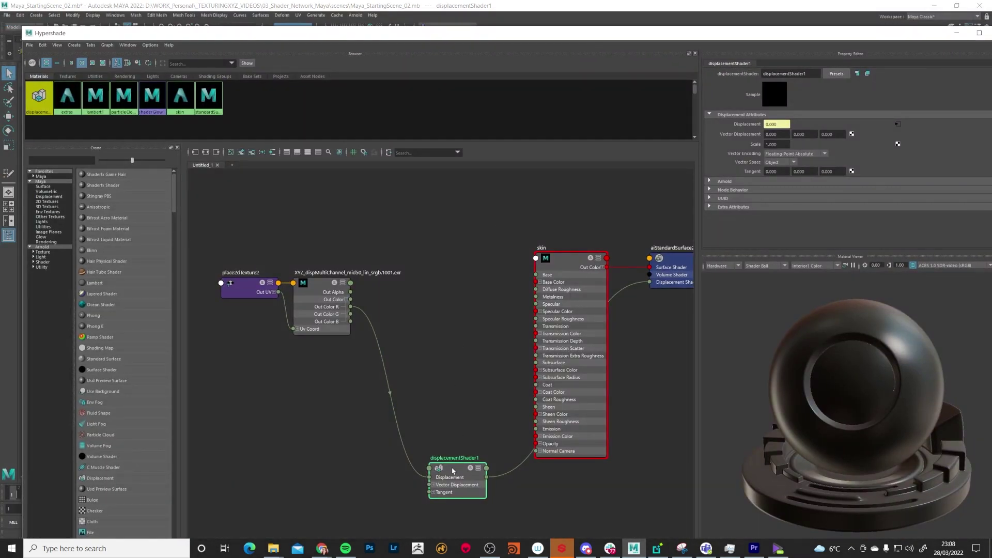
Remove the texture's connection to the displacement shader and move both texture nodes away to make room for more nodes
drag(451, 471, 466, 481)
click(407, 434)
key(Delete)
middle_drag(384, 317, 472, 330)
scroll(478, 350, down, 3)
drag(492, 269, 364, 368)
drag(444, 327, 371, 326)
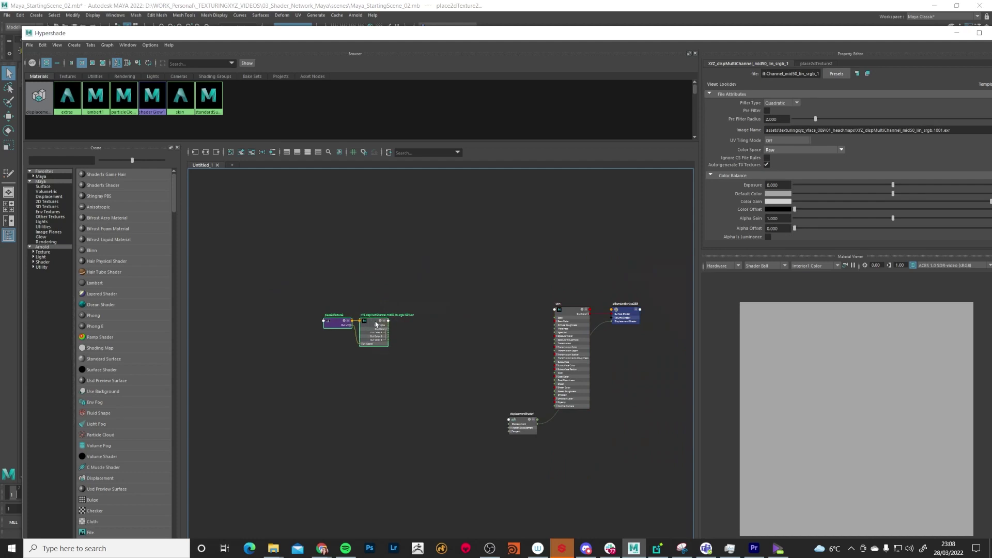
Add an aiSubtract node beside the displacement texture and connect the texture's Out Color to its Input 1
scroll(436, 333, up, 2)
middle_drag(433, 339, 380, 343)
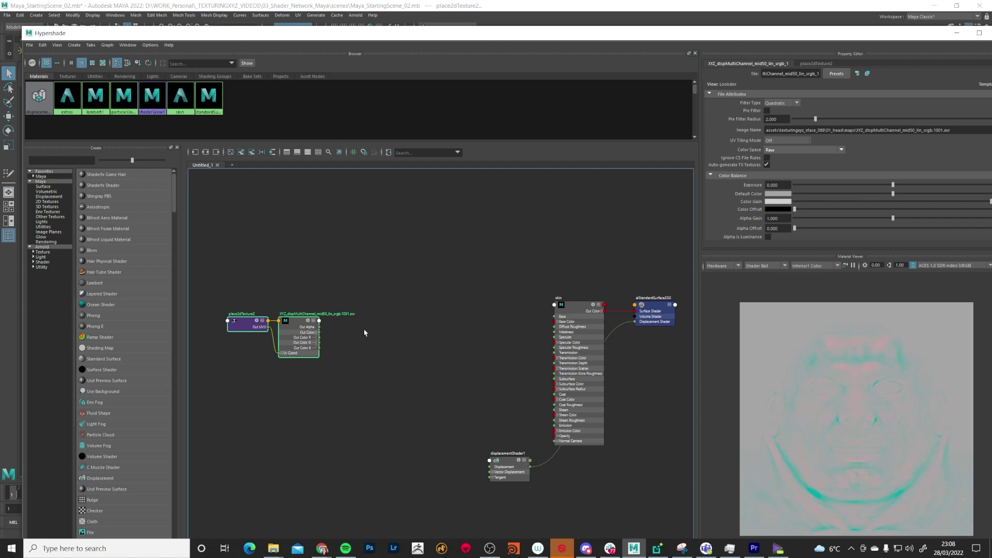
key(Tab)
text(subt)
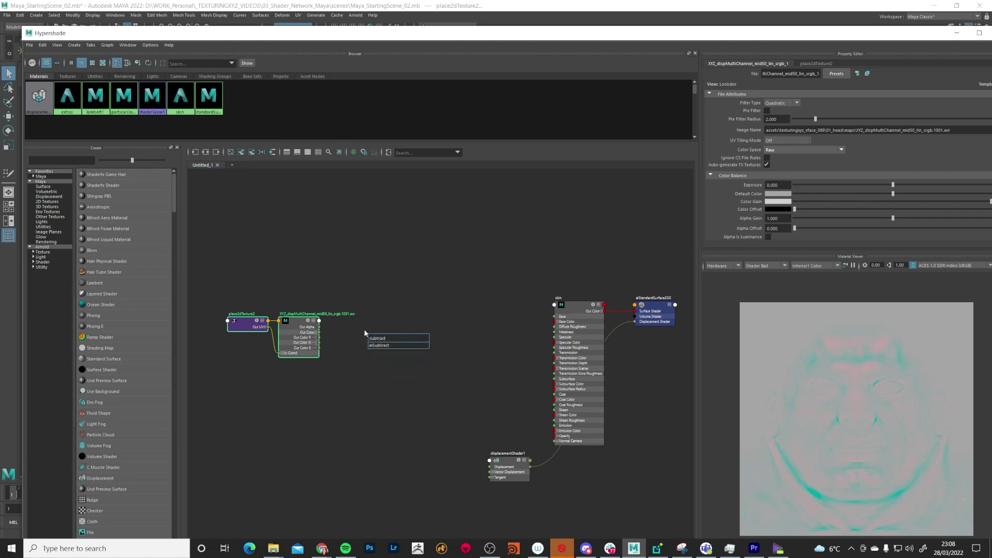
click(398, 346)
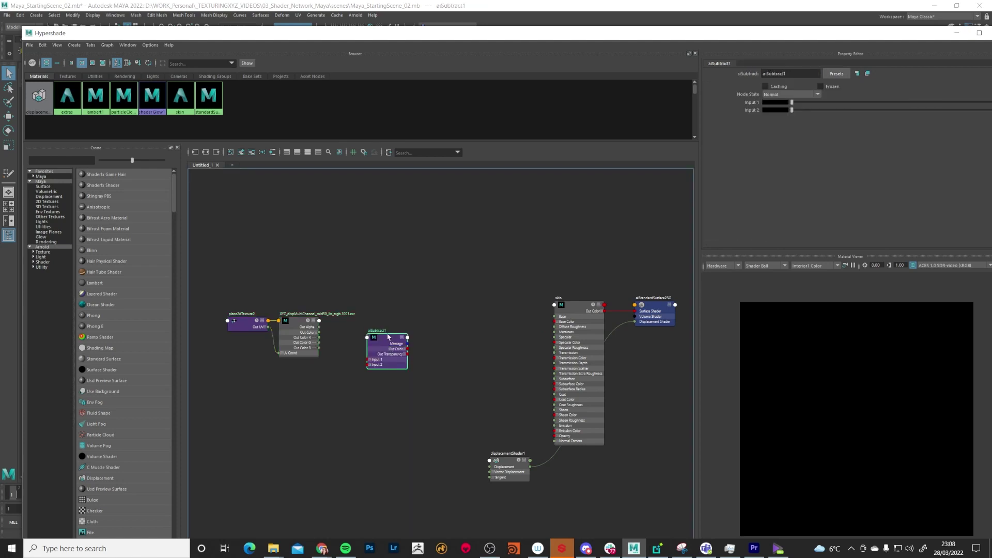
drag(386, 343, 384, 322)
scroll(343, 370, up, 2)
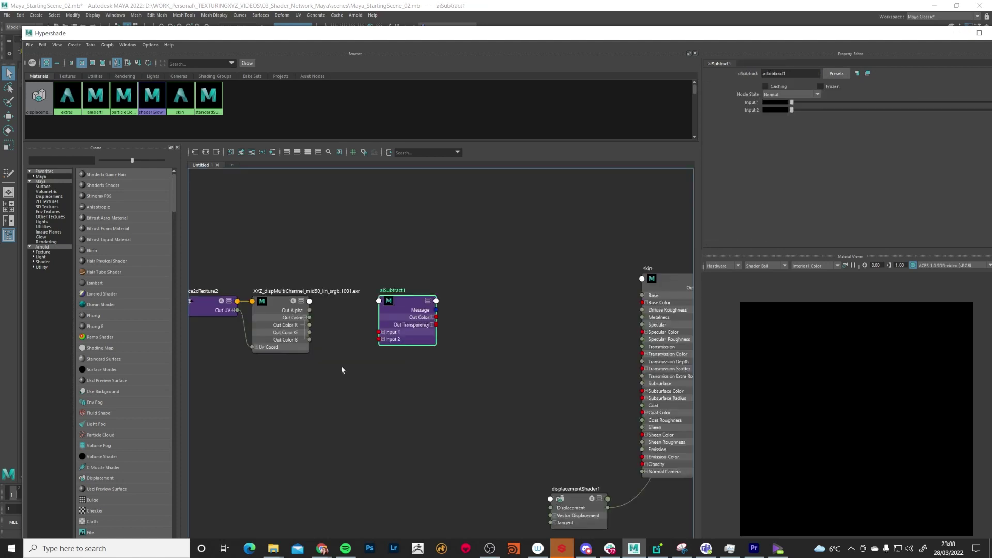
middle_drag(343, 365, 349, 390)
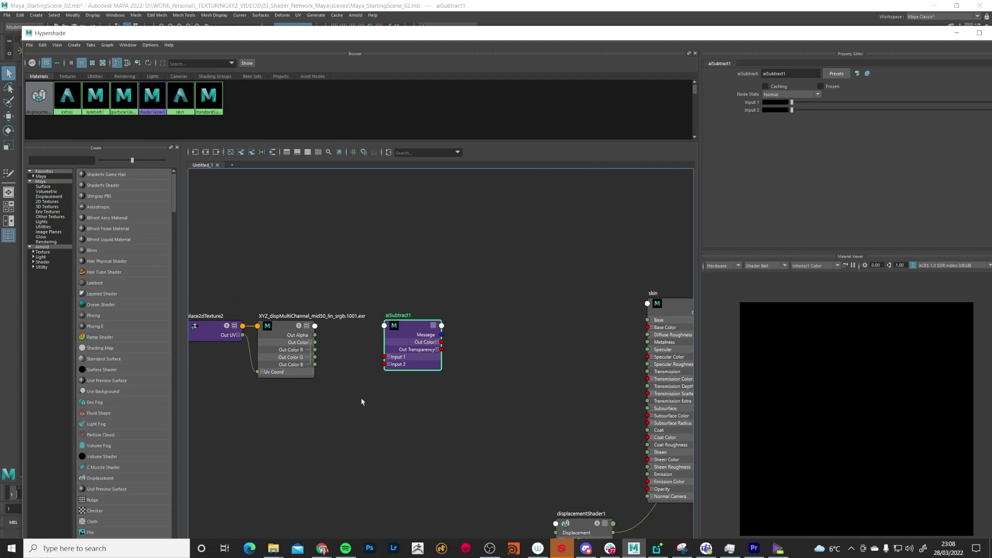
drag(315, 344, 384, 357)
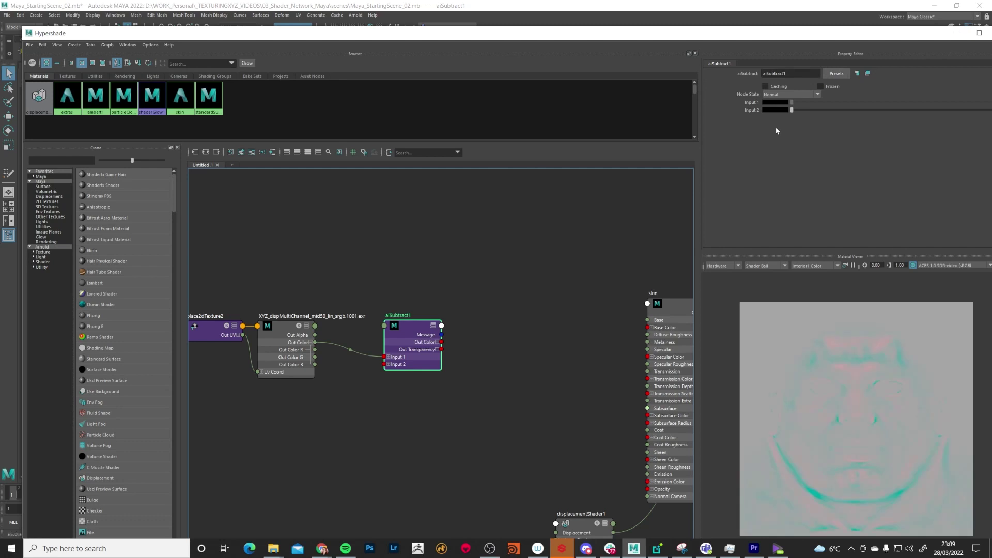
Set the aiSubtract node's Input 2 colour to a neutral mid-grey
click(775, 109)
key(Escape)
click(773, 110)
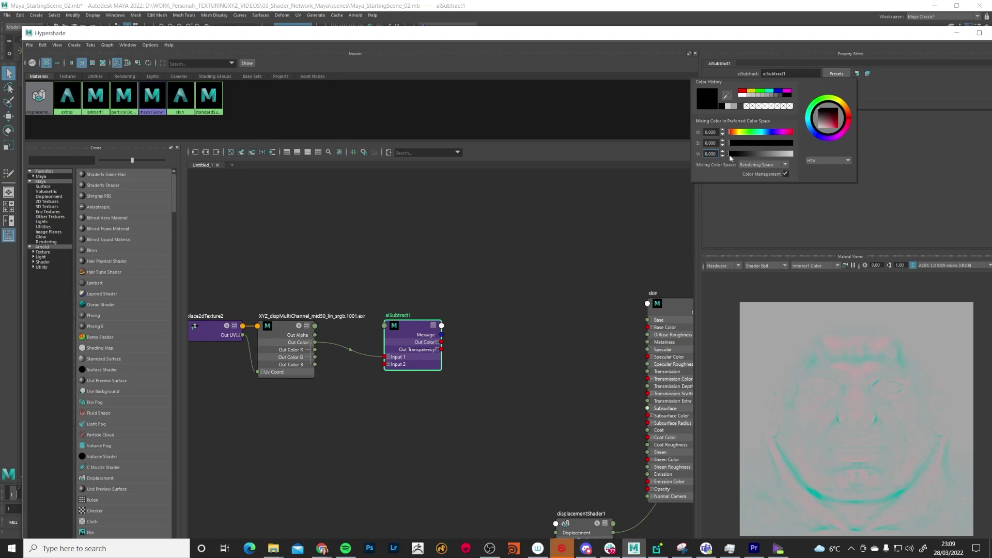
drag(712, 153, 704, 153)
key(Return)
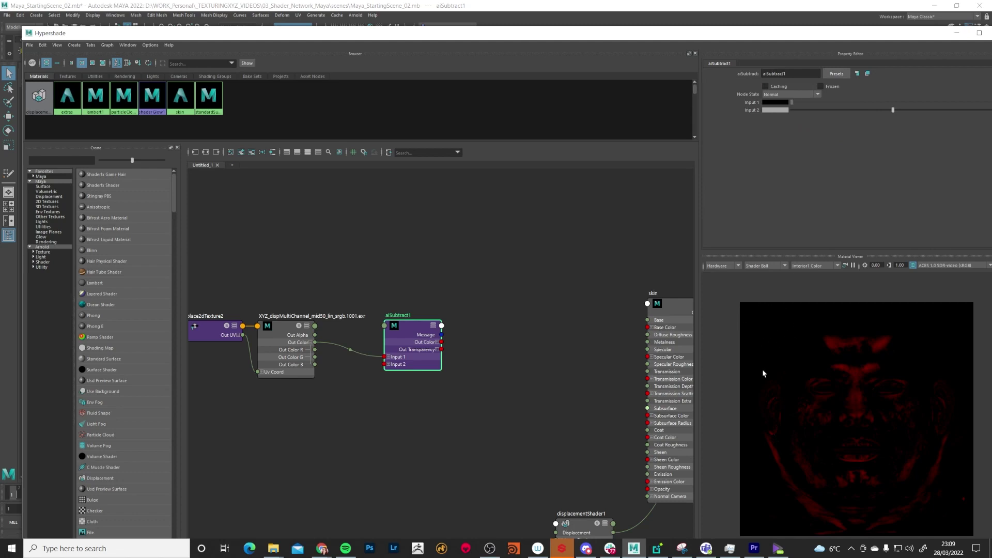
Connect the aiSubtract node's Out Color R to the displacement shader's Displacement input
alt+middle_drag(541, 385, 497, 332)
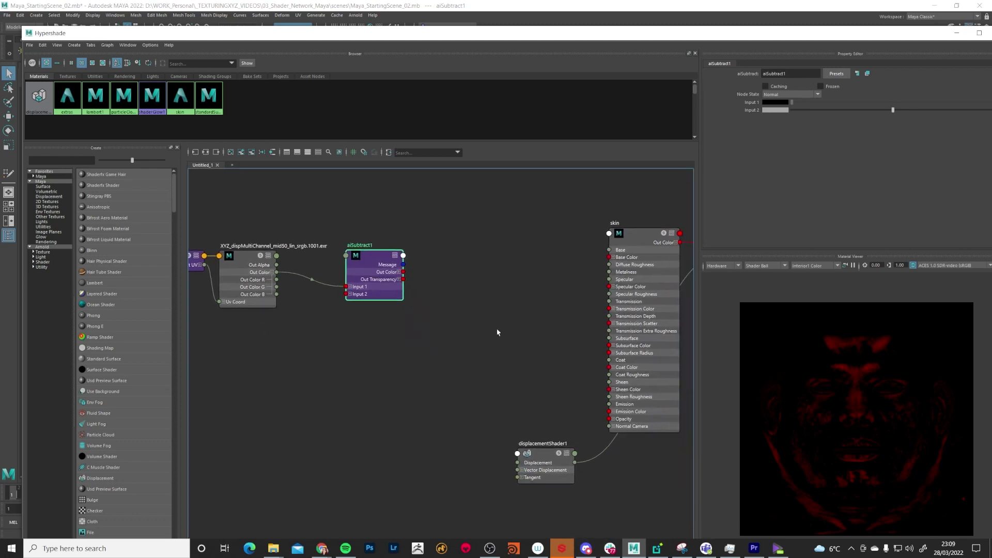
click(400, 272)
drag(403, 279, 517, 463)
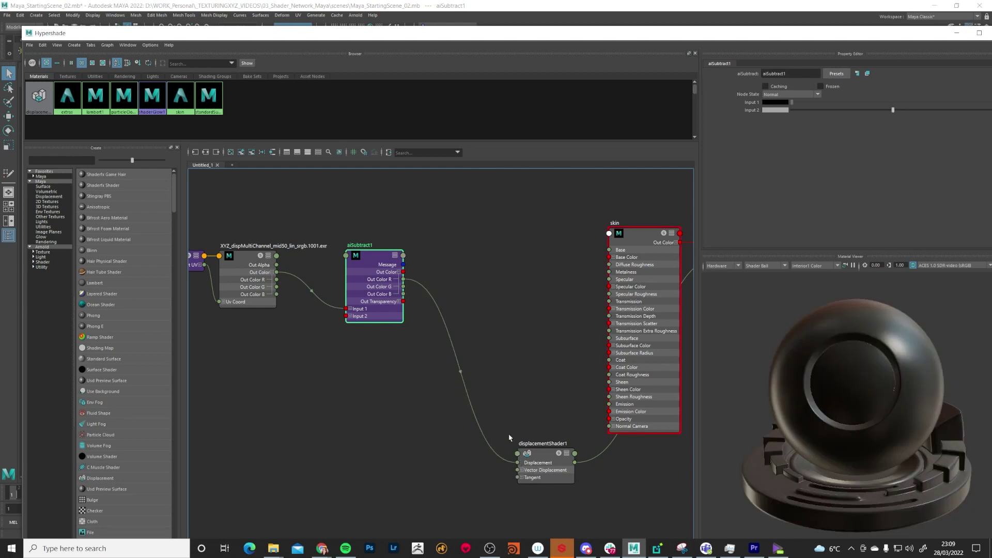
Render the head with Arnold IPR to examine the displacement, and close the render view
drag(274, 33, 277, 61)
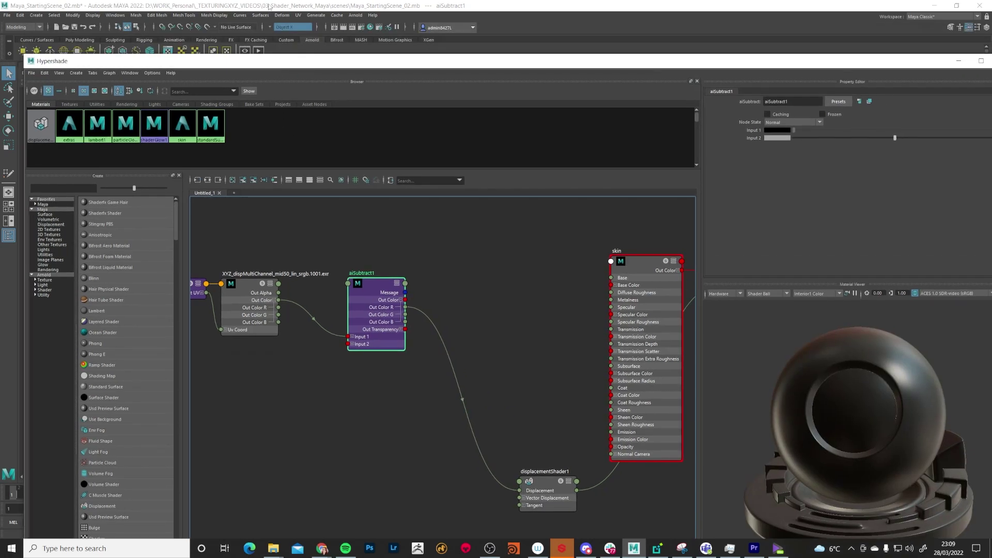
click(352, 27)
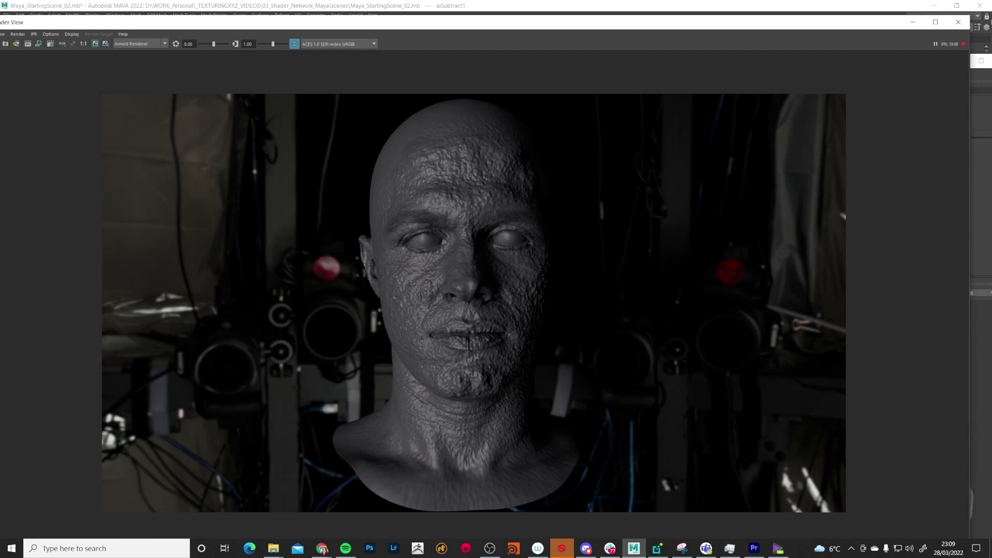
click(959, 21)
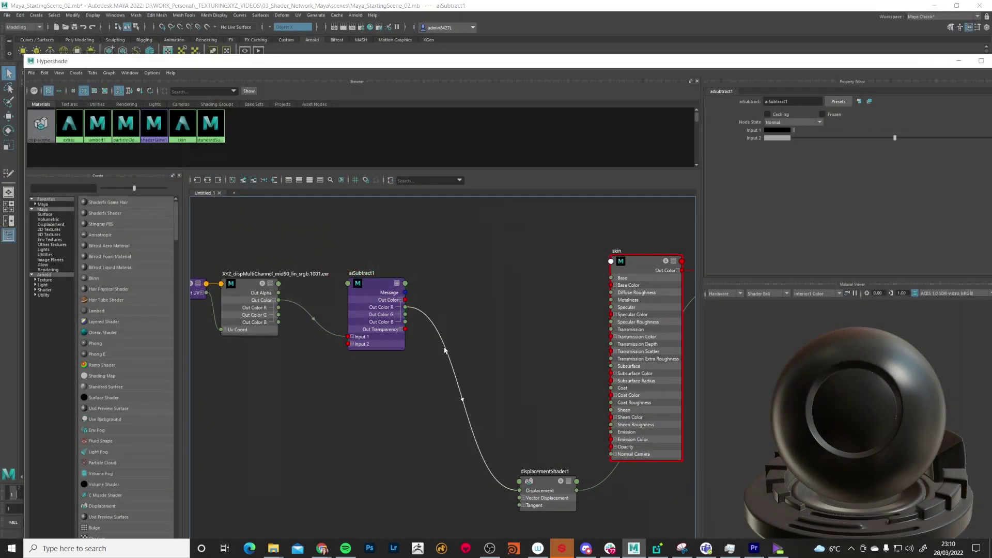
Remove the connection from aiSubtract to the displacement shader and move the texture and aiSubtract nodes to free up space
key(Delete)
middle_drag(440, 349, 525, 379)
drag(532, 255, 273, 393)
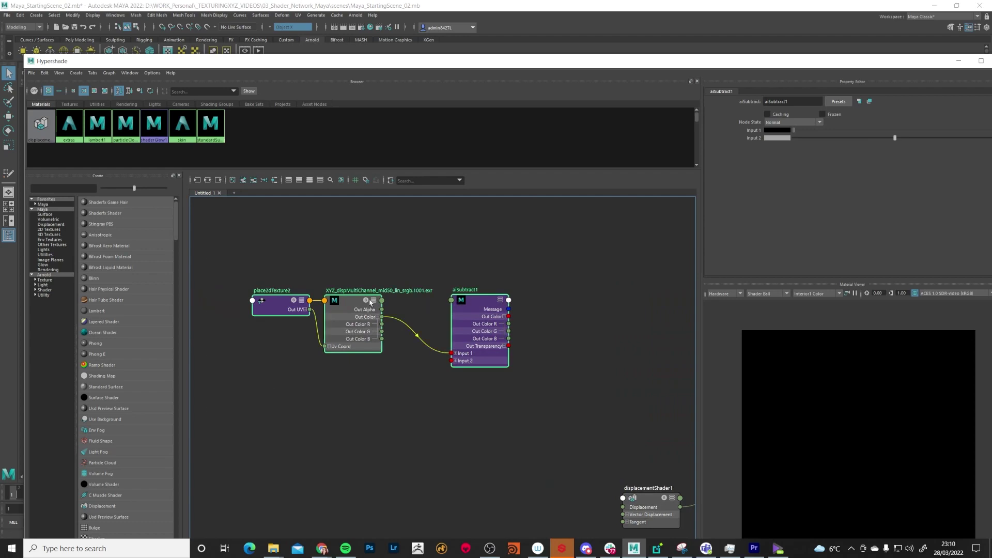
Add an aiMultiply node beside aiSubtract and connect aiSubtract's Out Color to its Input 1
middle_drag(419, 305, 399, 341)
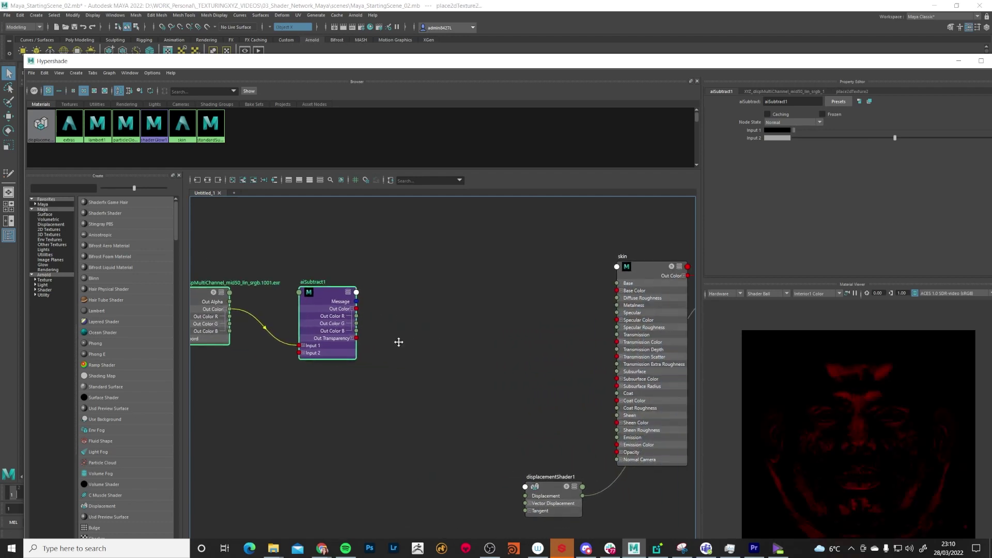
key(Tab)
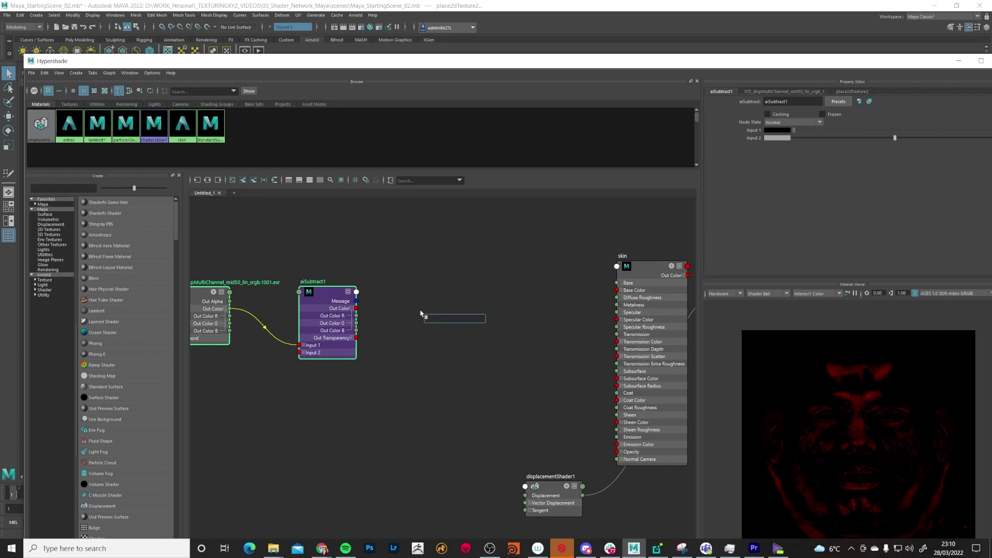
text(m)
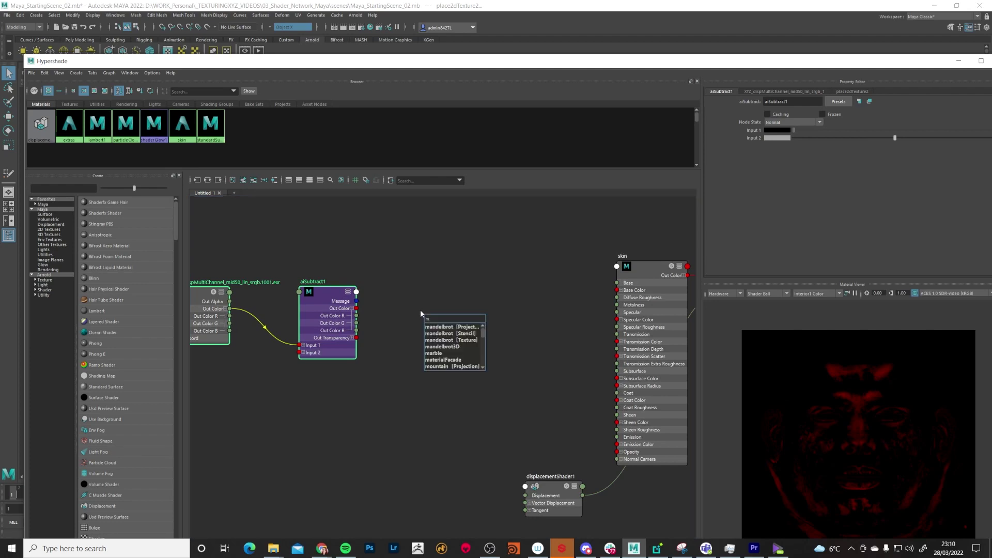
text(ultiply)
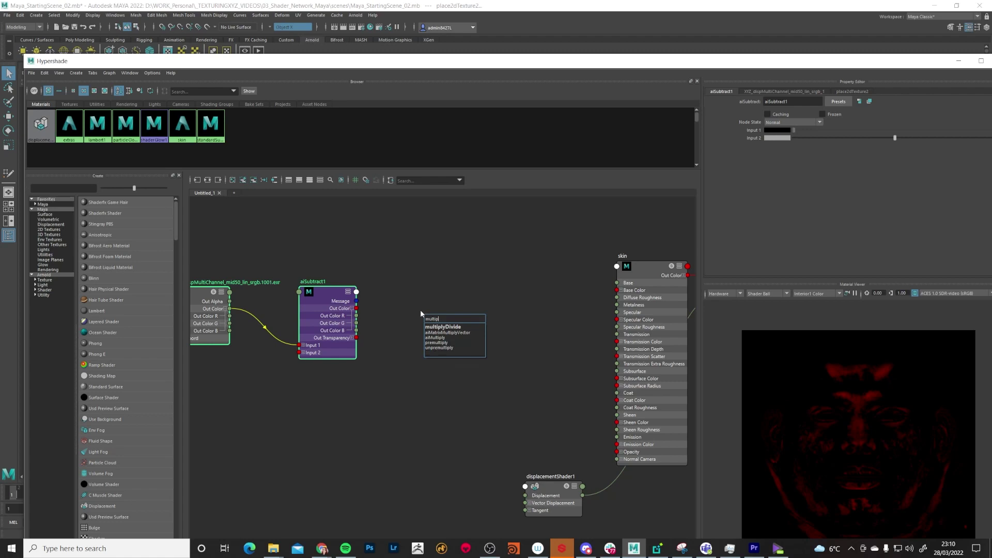
click(433, 340)
drag(448, 321, 437, 300)
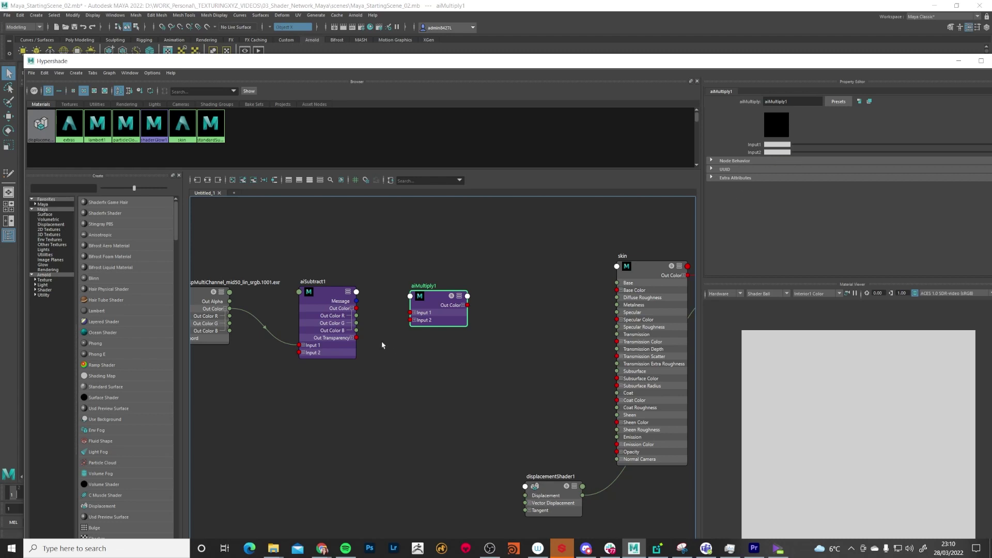
drag(357, 308, 412, 314)
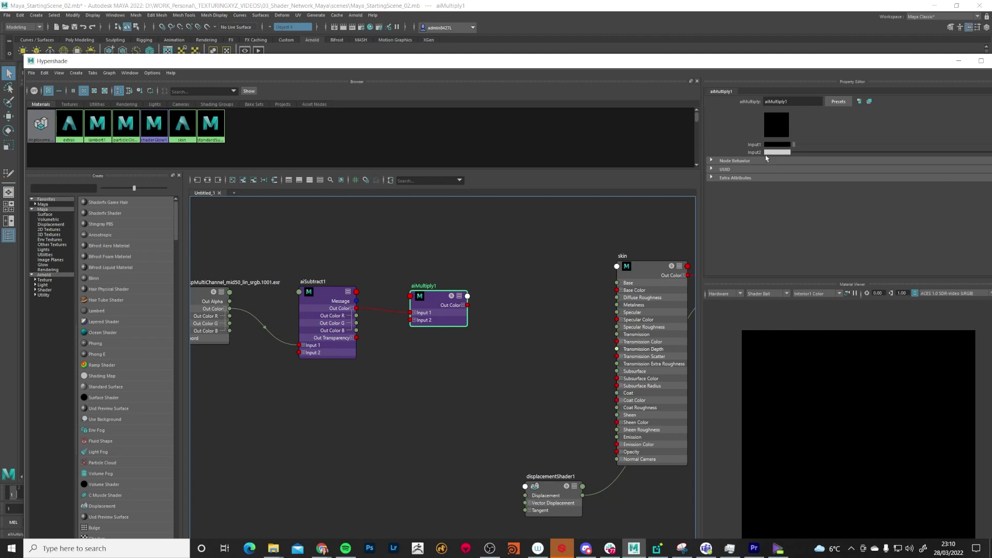
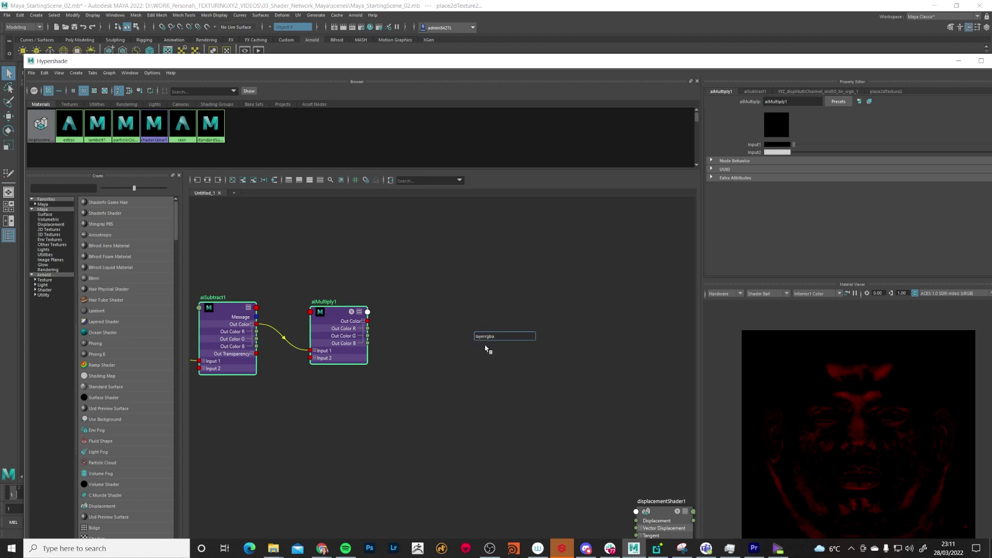
Add an aiLayerRgba node beside the aiMultiply node
drag(496, 340, 456, 317)
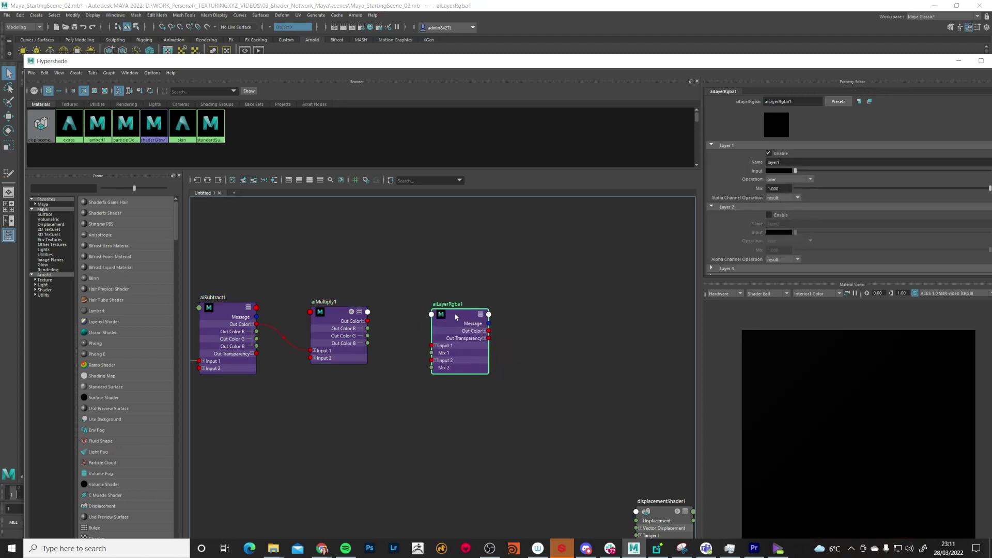
scroll(413, 345, up, 2)
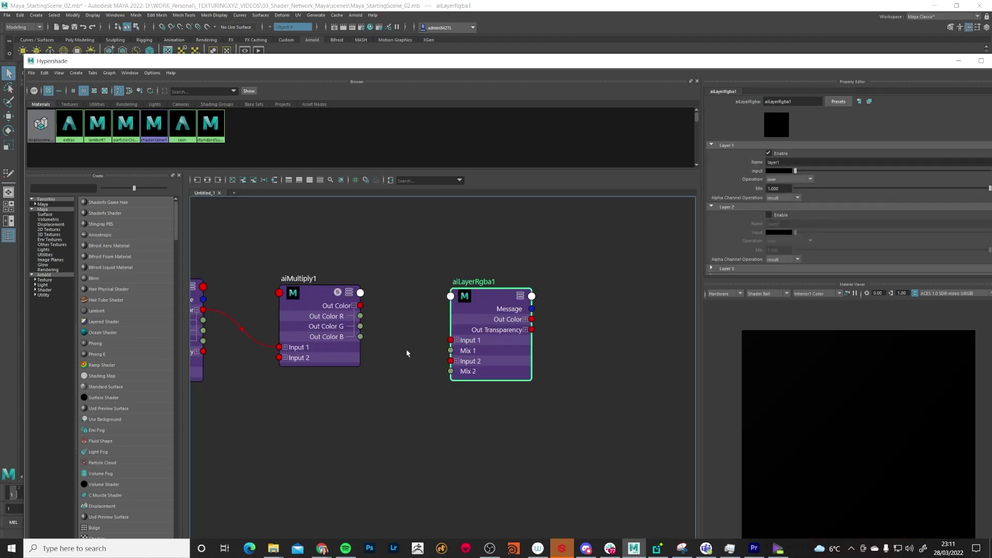
scroll(408, 358, up, 1)
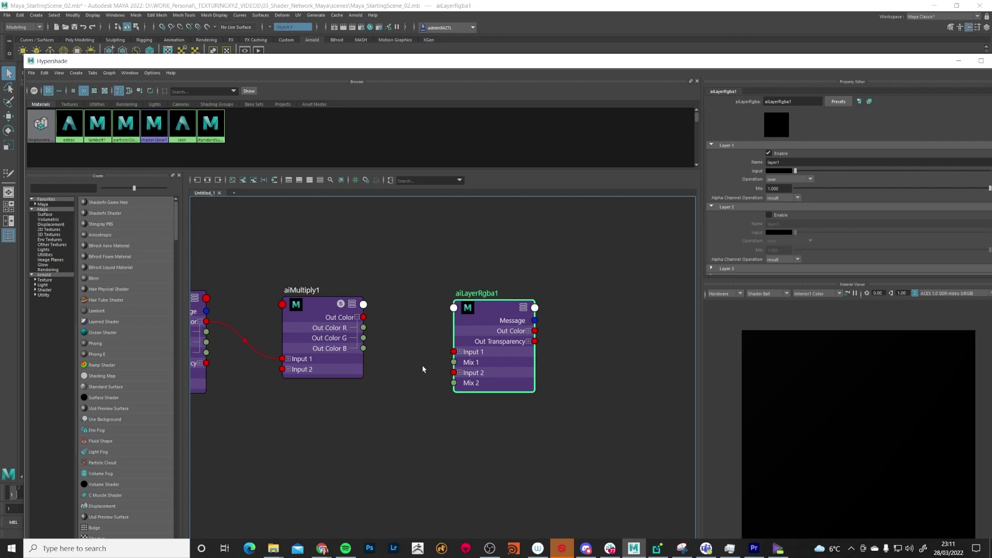
Expand the aiLayerRgba inputs and connect aiMultiply's Out Color R to Input 1R and Out Color G to Input 2R
click(460, 352)
click(459, 404)
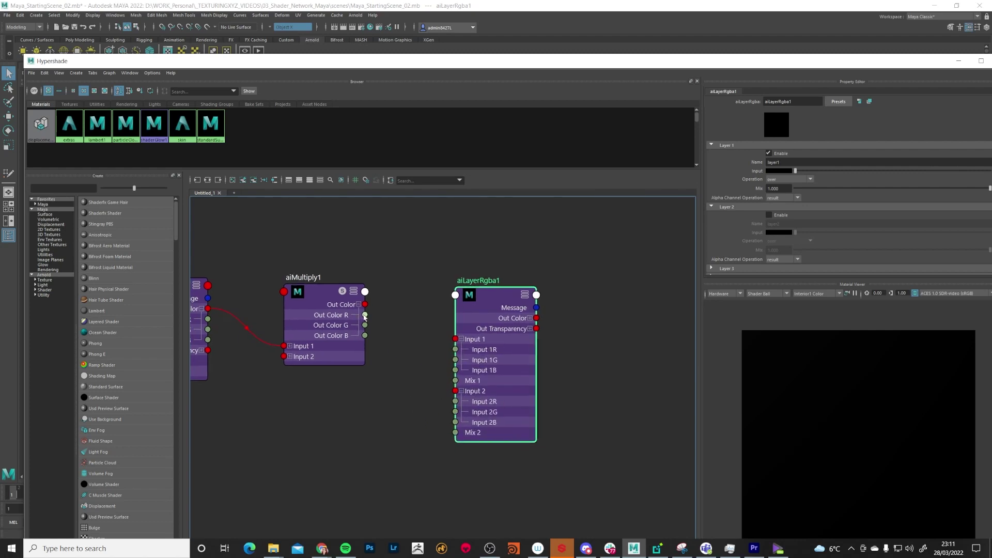
drag(365, 315, 455, 350)
drag(366, 325, 455, 402)
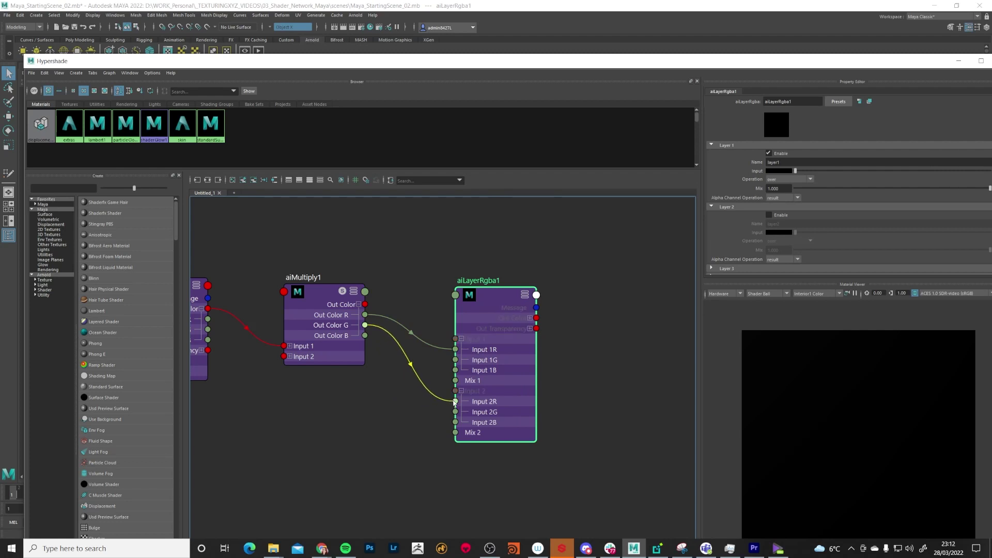
drag(454, 402, 454, 403)
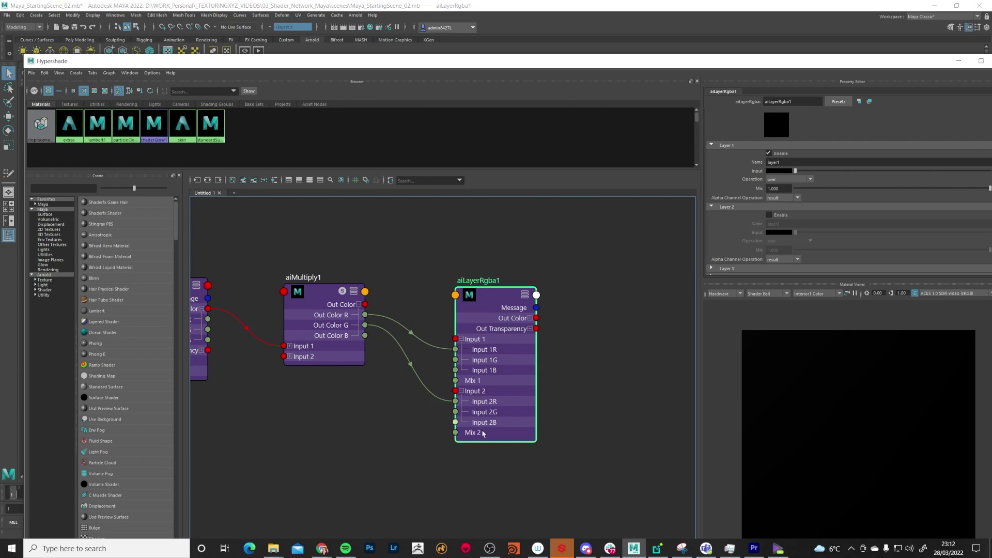
Connect aiMultiply's Out Color B to the red channel of aiLayerRgba's Input 3, choosing it from the node's full attribute list
drag(366, 335, 456, 297)
click(480, 300)
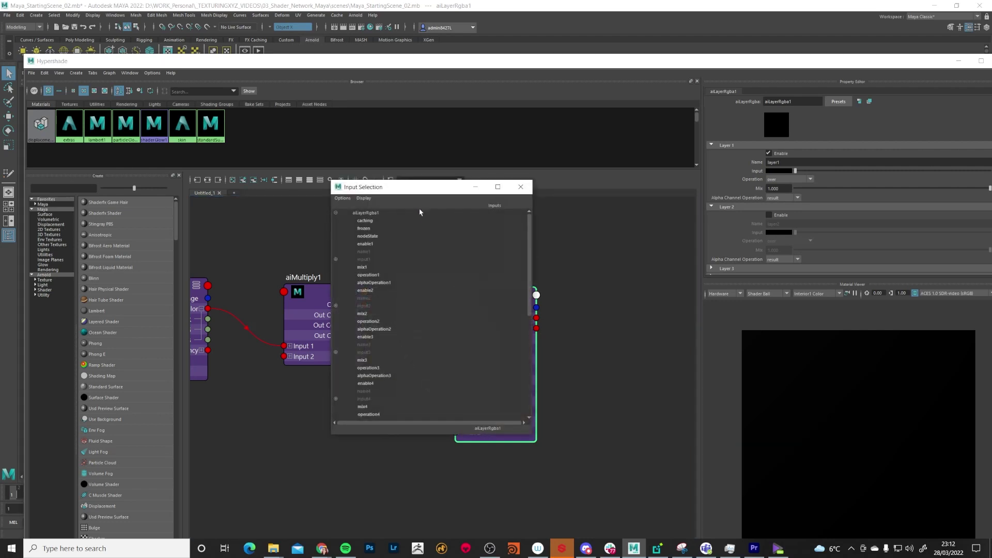
drag(414, 191, 433, 156)
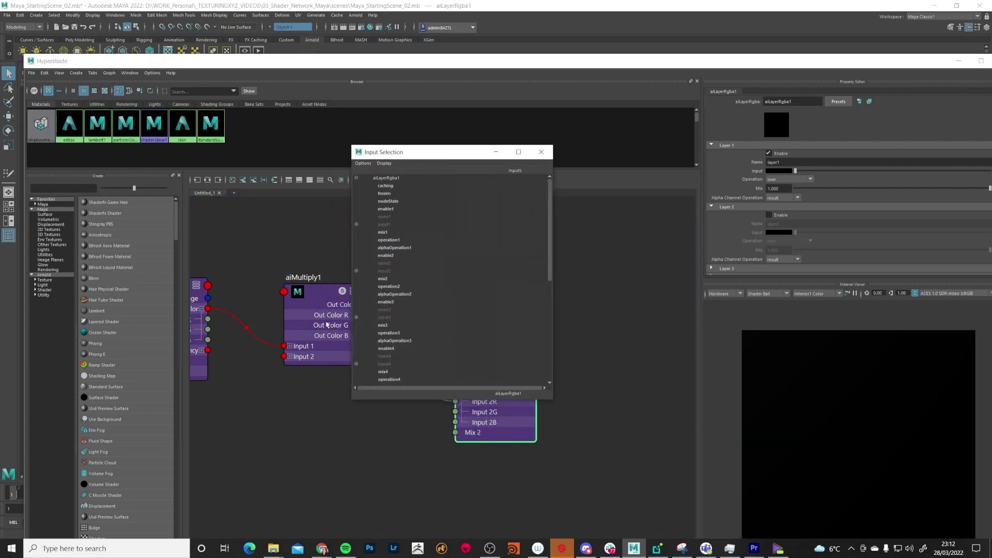
click(356, 316)
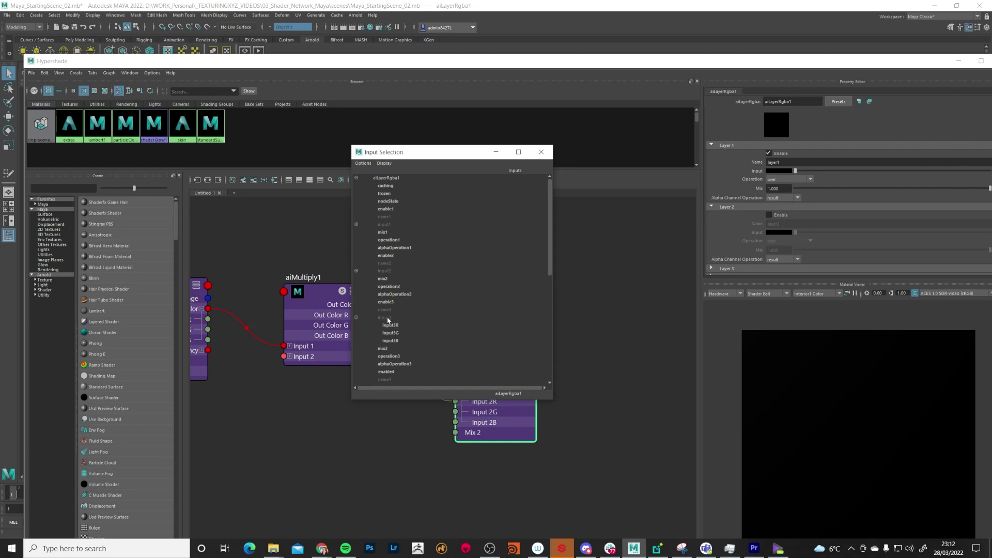
click(395, 332)
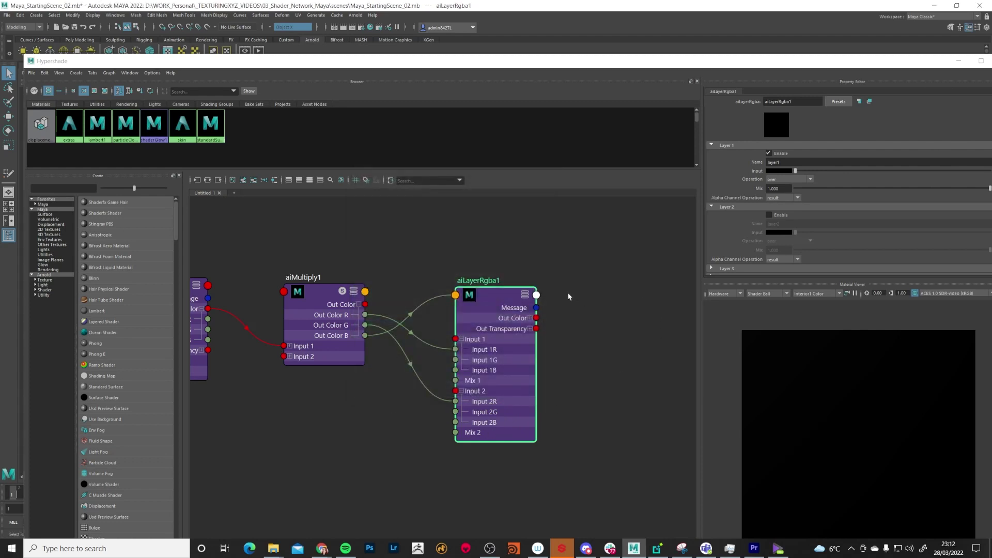
Switch the aiLayerRgba node's attribute display to include Input 3 and expand that input into its channels
scroll(562, 300, up, 2)
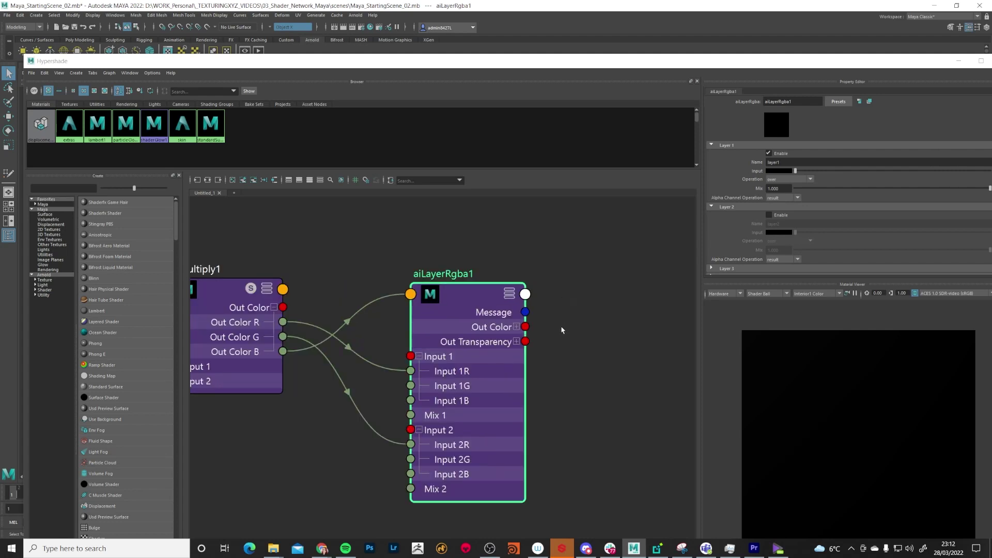
click(510, 294)
click(509, 294)
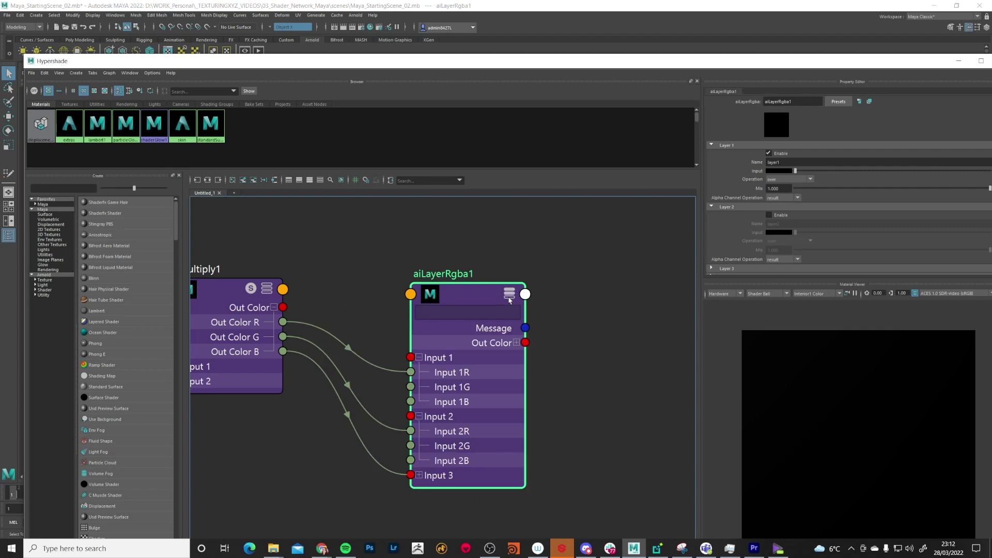
scroll(580, 421, down, 2)
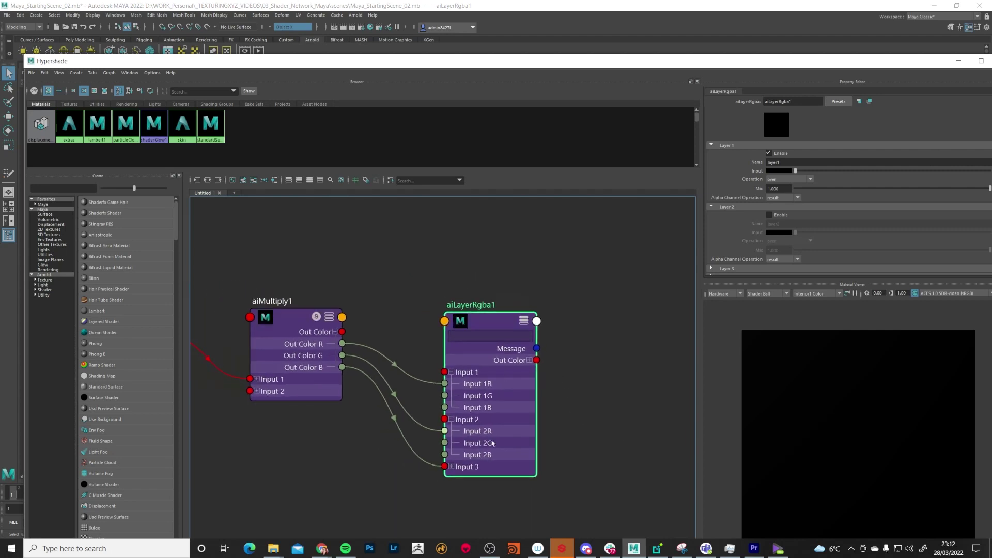
click(452, 466)
alt+middle_drag(579, 485, 574, 462)
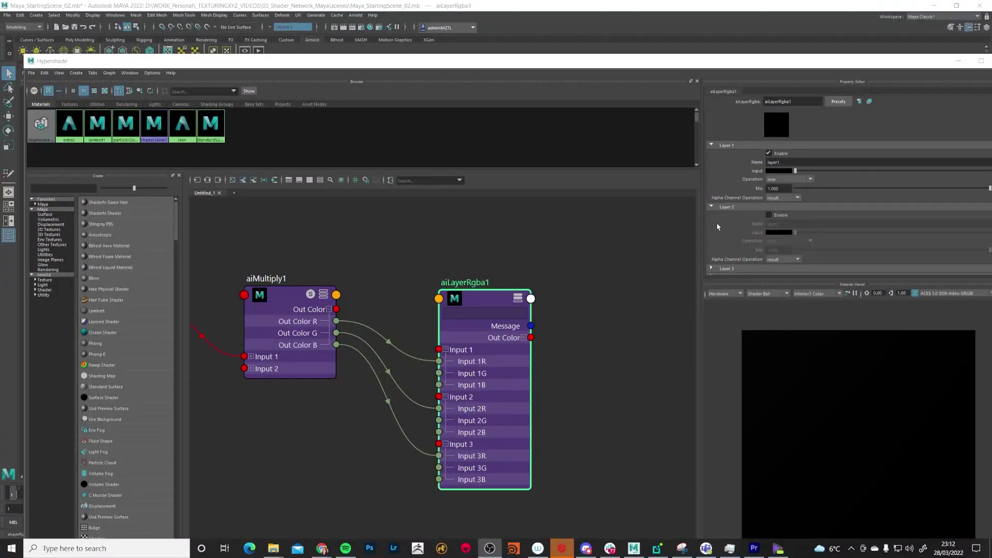
Make room for the aiLayerRgba properties and enable Layer 2 and Layer 3
drag(721, 64, 683, 30)
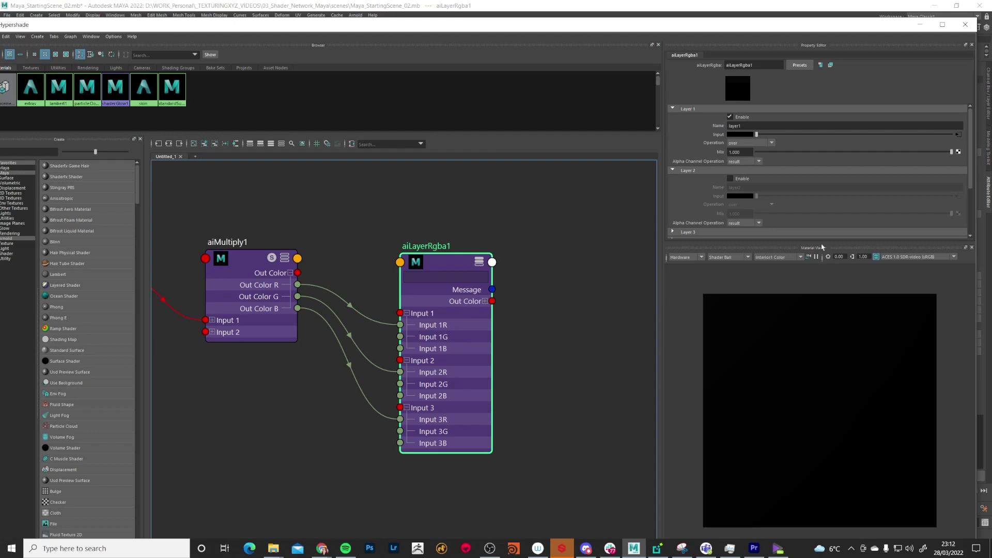
drag(816, 243, 816, 360)
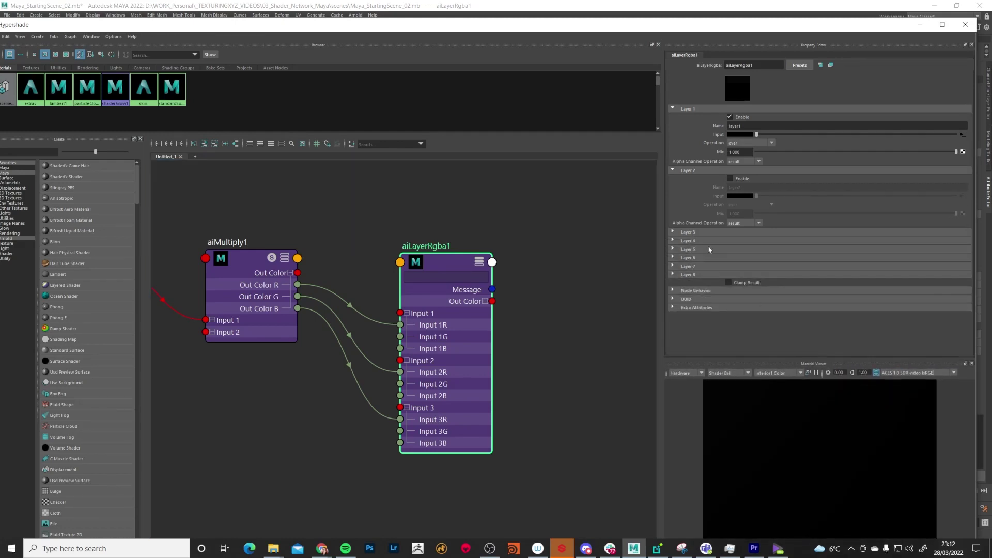
click(673, 233)
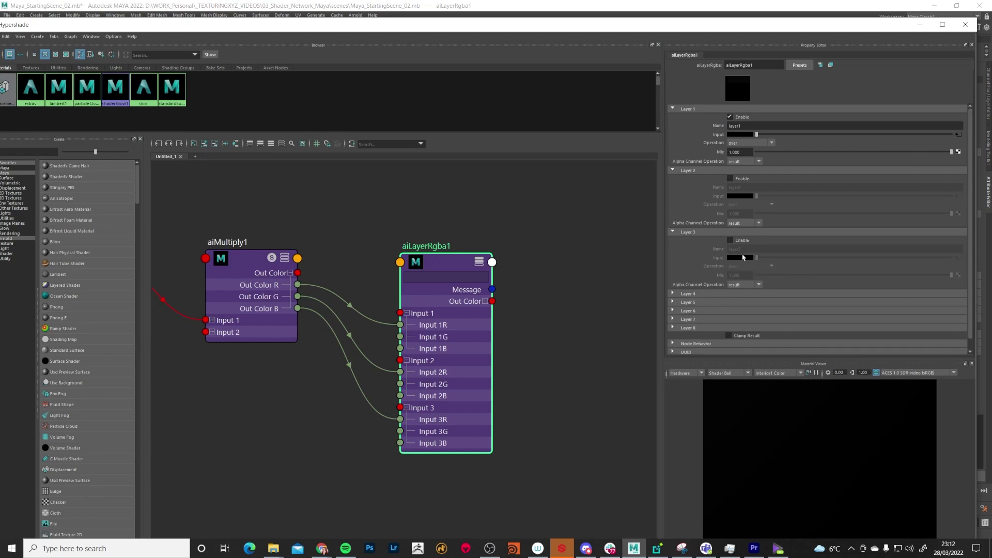
click(730, 178)
click(730, 240)
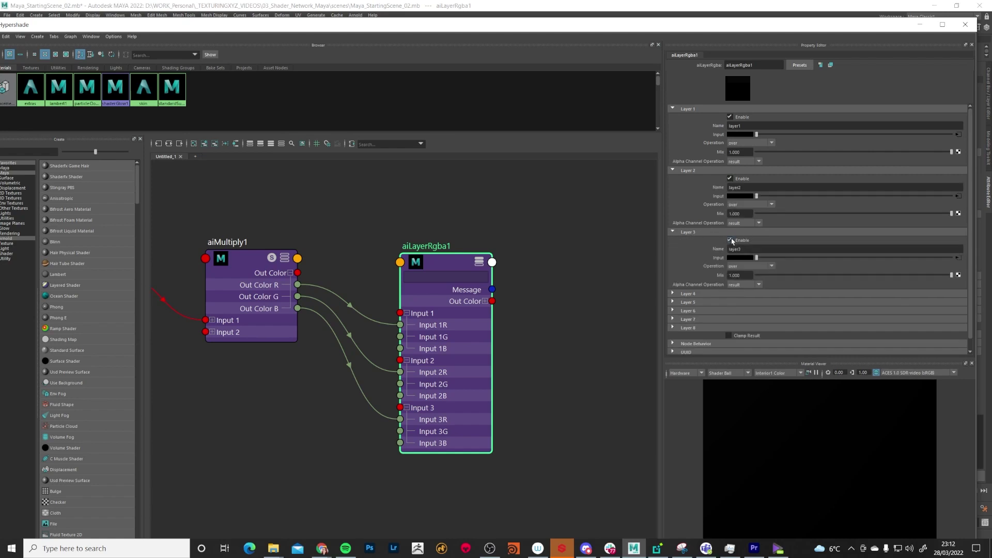
Name the three aiLayerRgba layers red, green and blue in order
drag(749, 125, 684, 126)
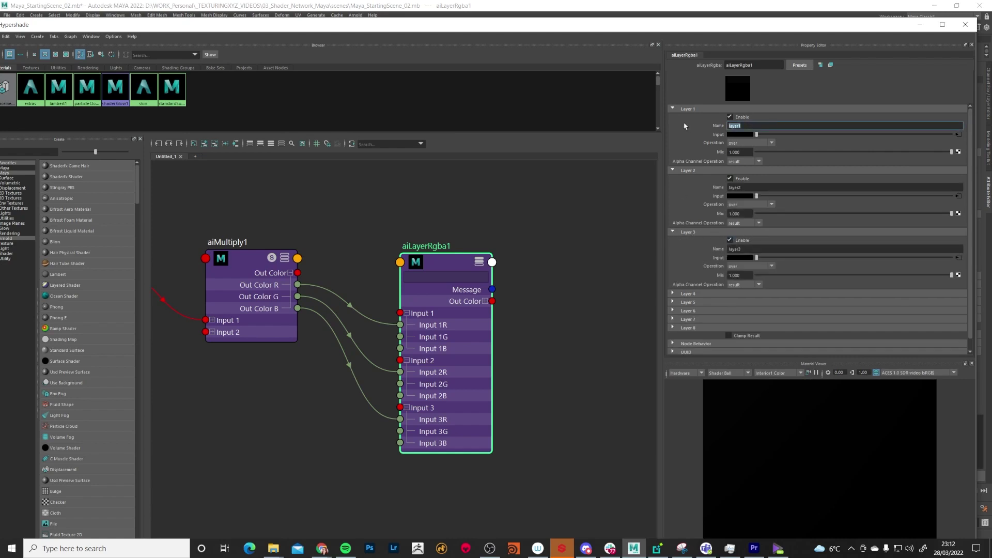
text(red)
drag(744, 187, 694, 187)
text(green)
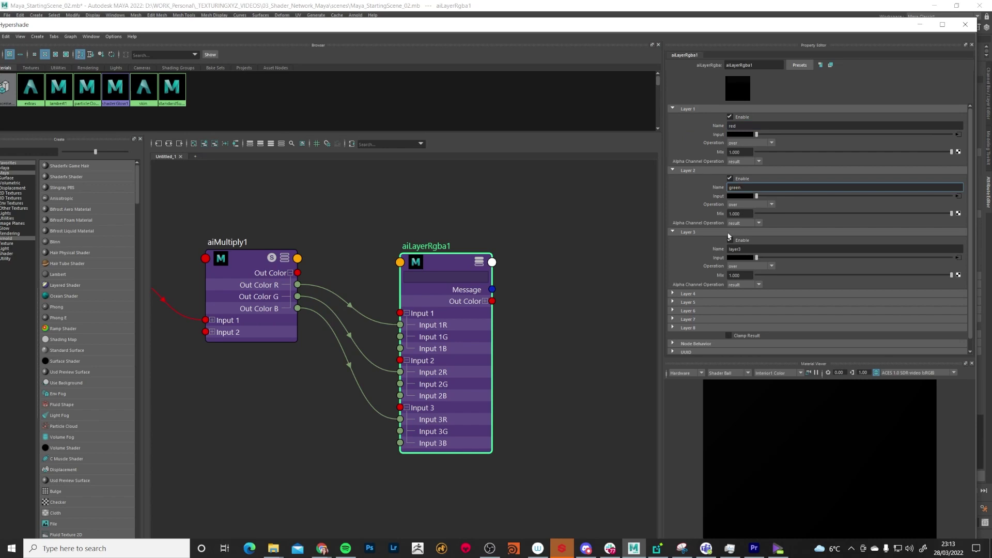
drag(751, 250, 681, 248)
text(blue)
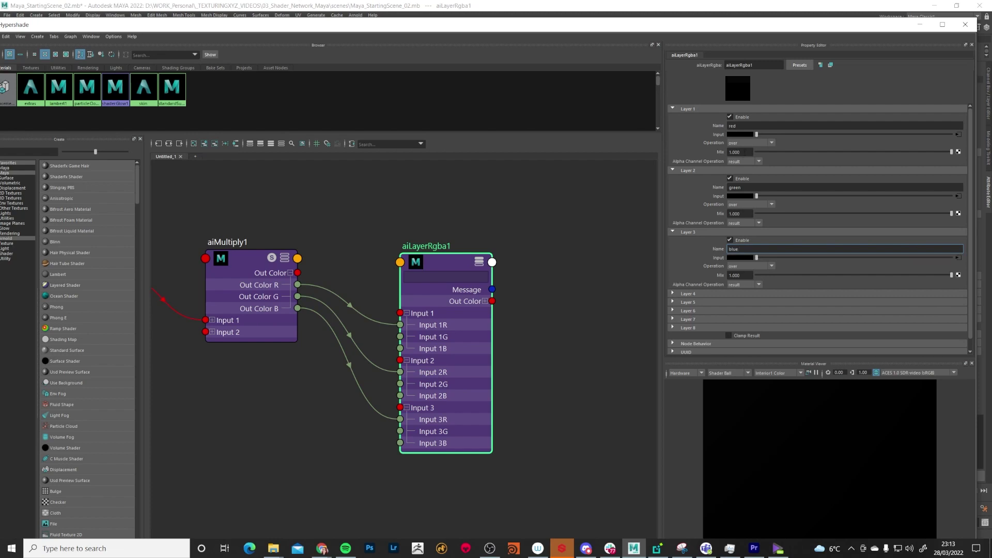
Move the displacement shader closer and connect aiLayerRgba's Out Color R to its Displacement input
scroll(523, 341, down, 3)
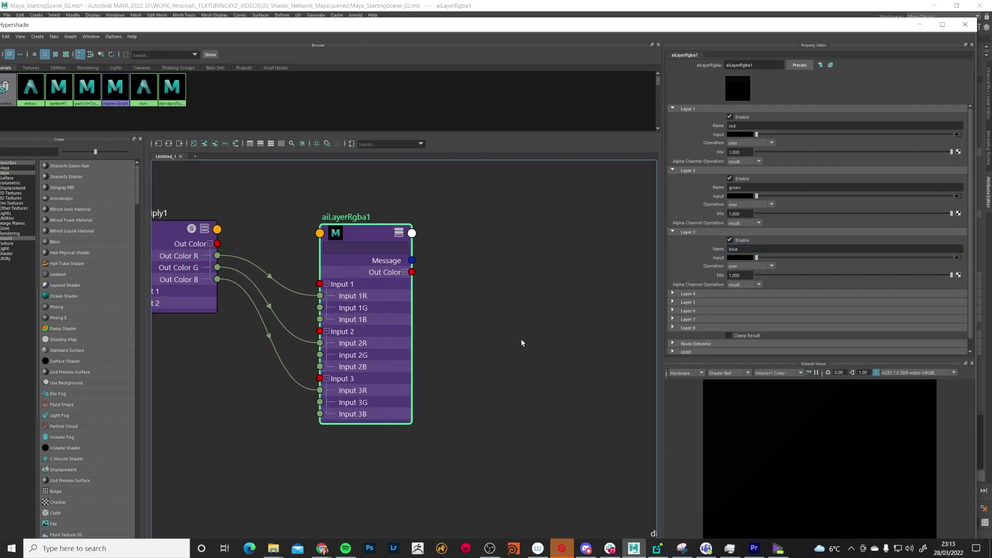
alt+middle_drag(561, 325, 462, 324)
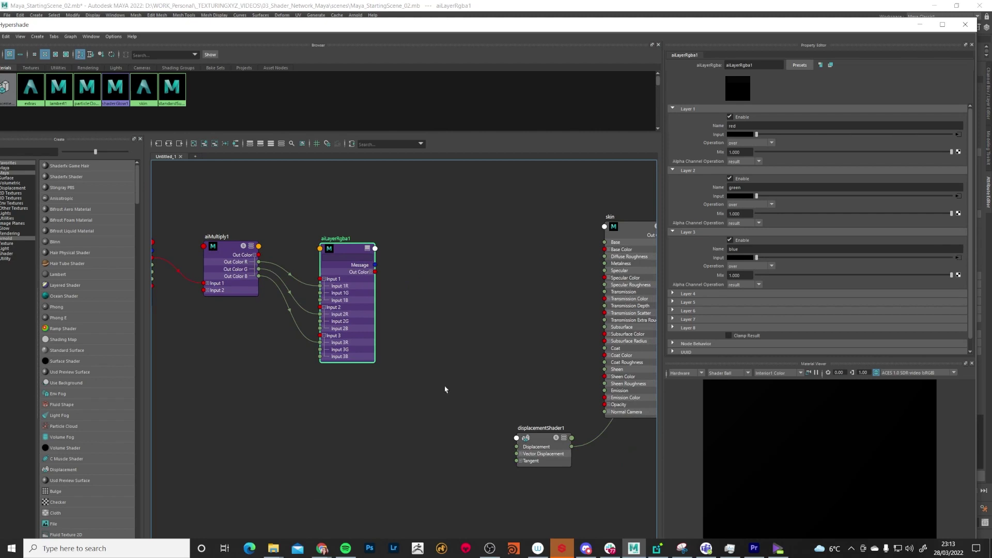
drag(542, 441, 516, 451)
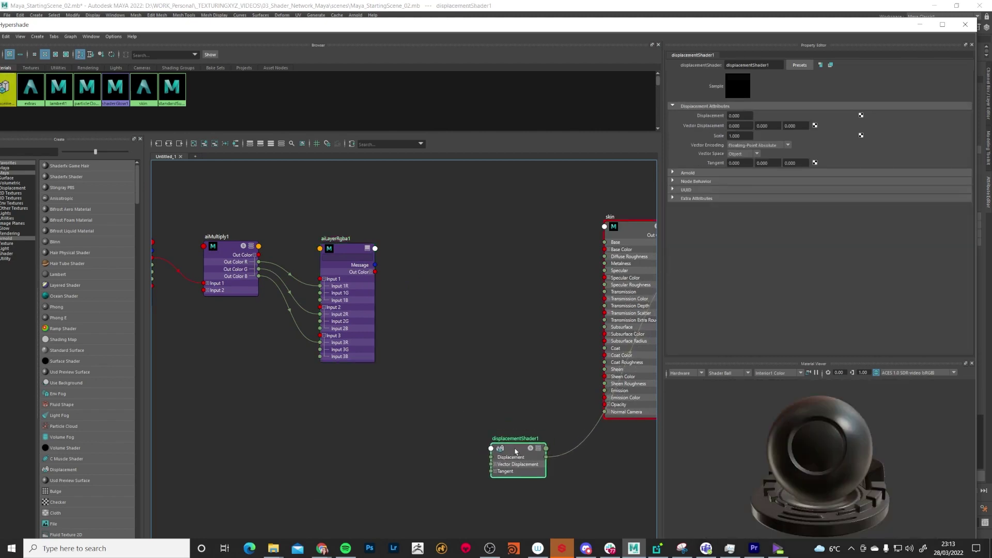
click(371, 273)
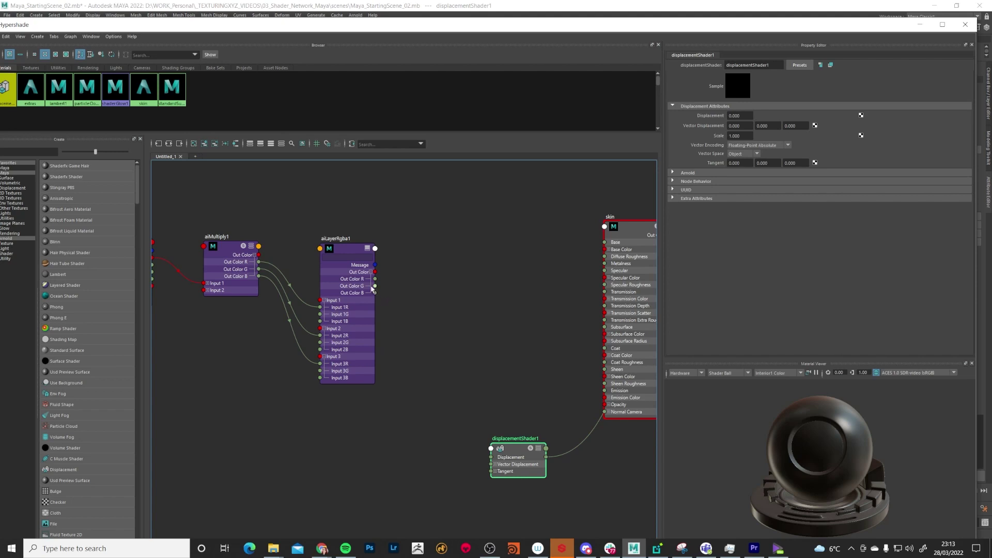
drag(376, 279, 491, 458)
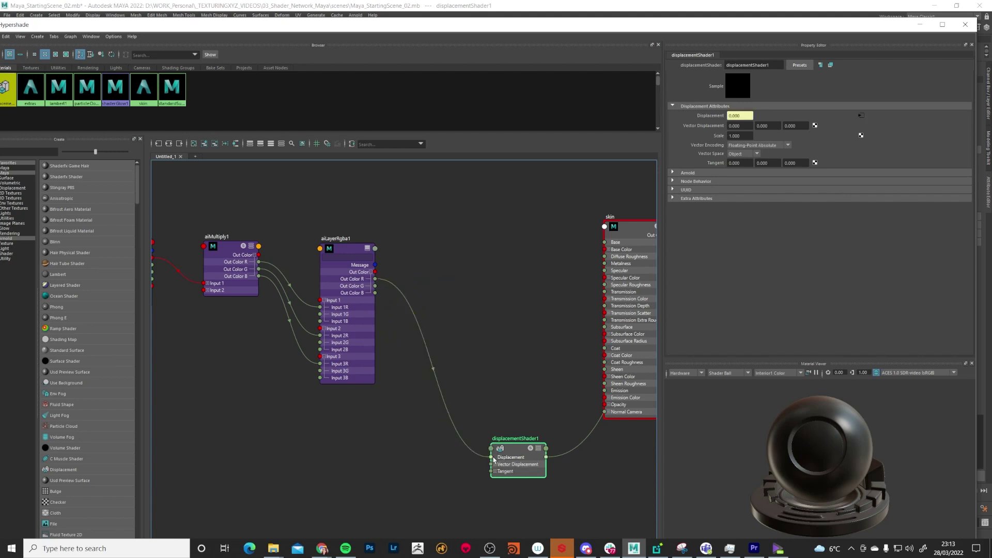
Render the head and arrange the render view beside a narrowed Hypershade window
alt+middle_drag(560, 381, 400, 371)
drag(474, 32, 484, 71)
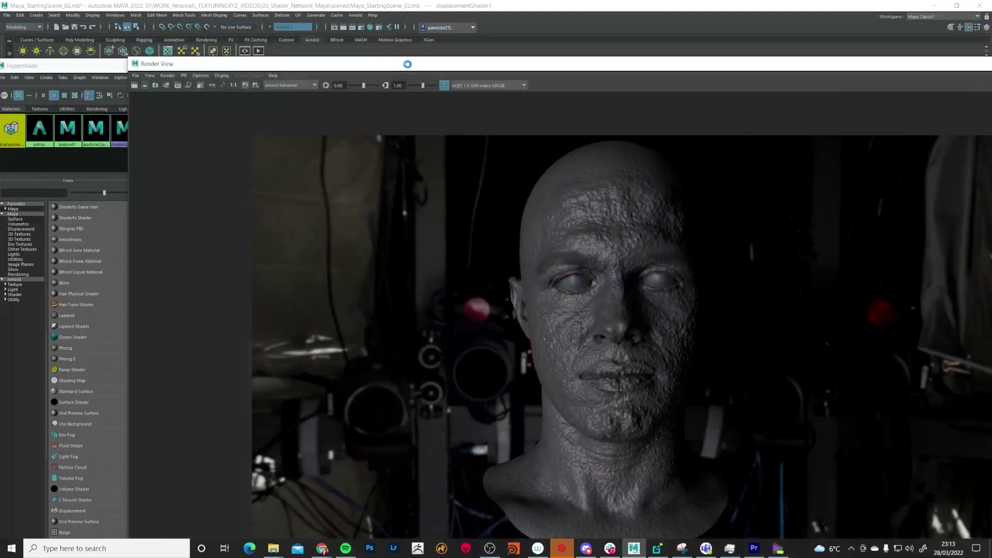
drag(407, 65, 751, 58)
drag(433, 68, 301, 62)
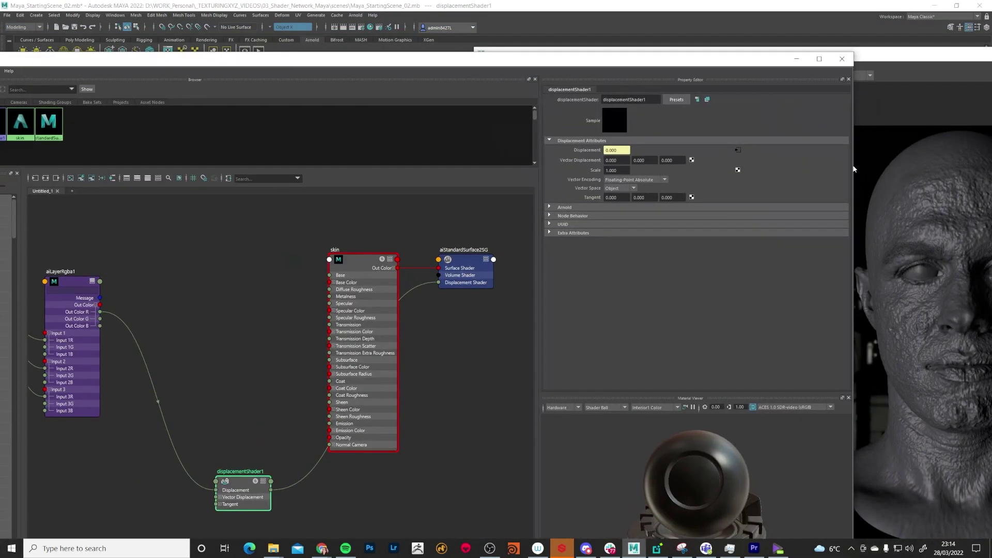
drag(854, 169, 616, 170)
Set the Mix of the red, green and blue layers of aiLayerRgba to 0
click(70, 286)
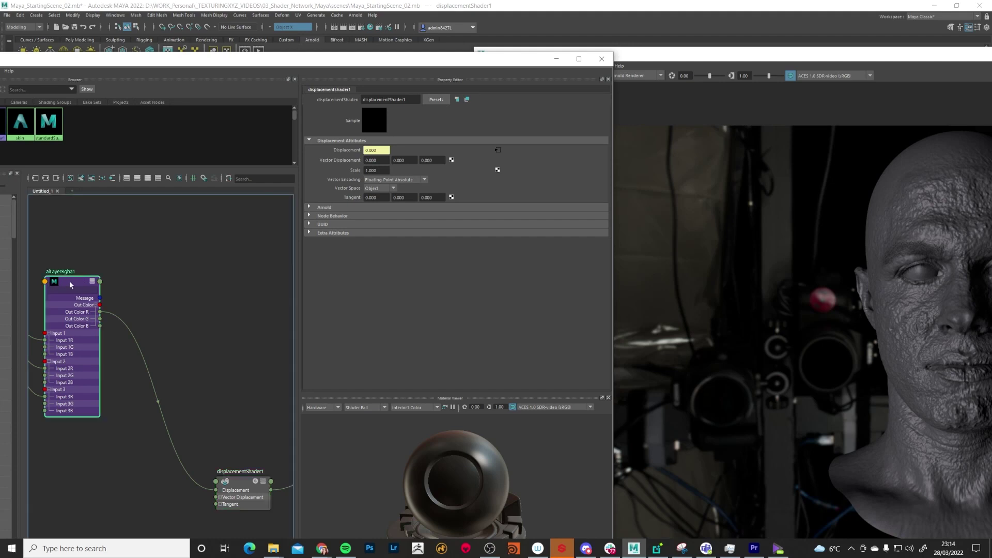
click(375, 187)
text(0)
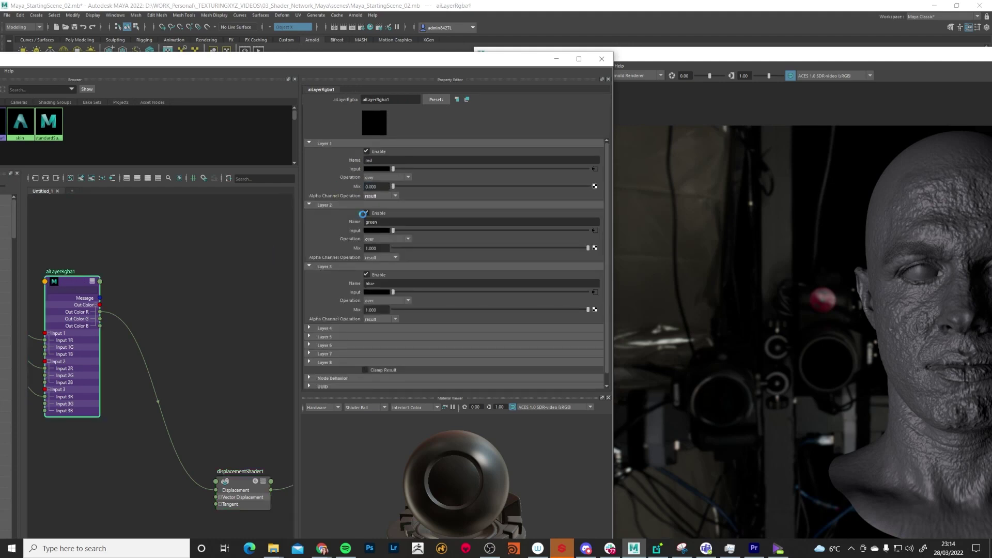
click(381, 248)
text(0)
click(376, 310)
text(0)
key(Return)
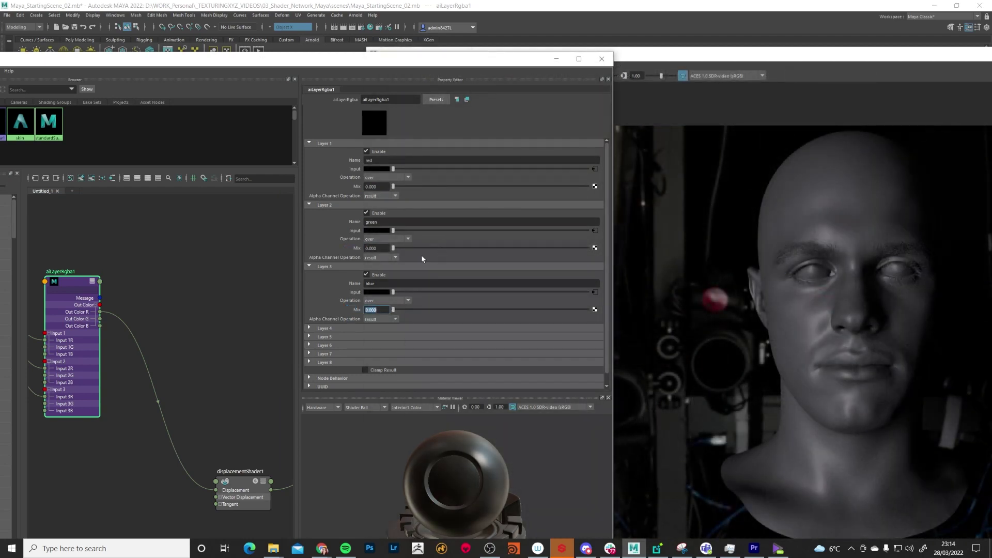
Set the Mix of the red and green layers to 0.1 and raise the blue layer's Mix
click(371, 187)
text(1)
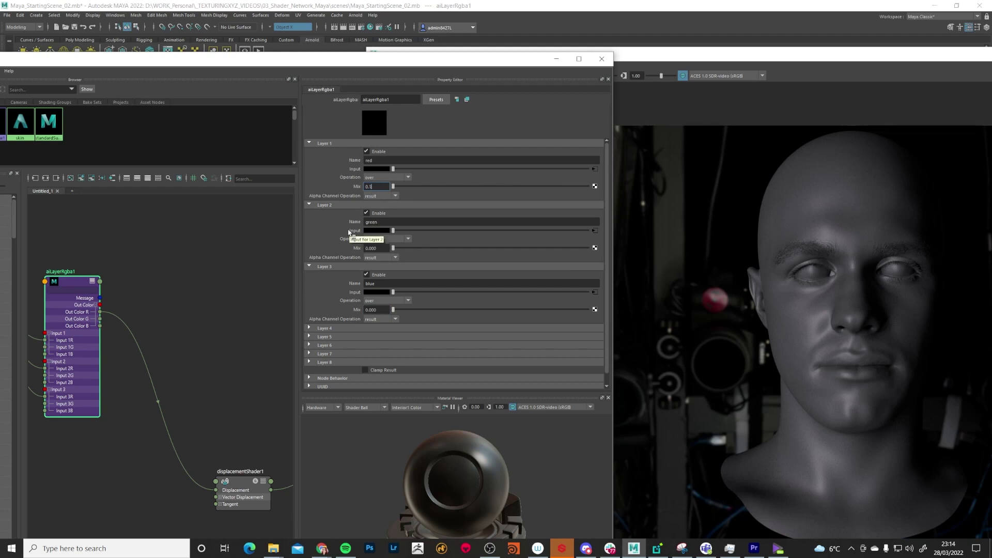
key(Return)
double_click(371, 249)
text(1)
key(Return)
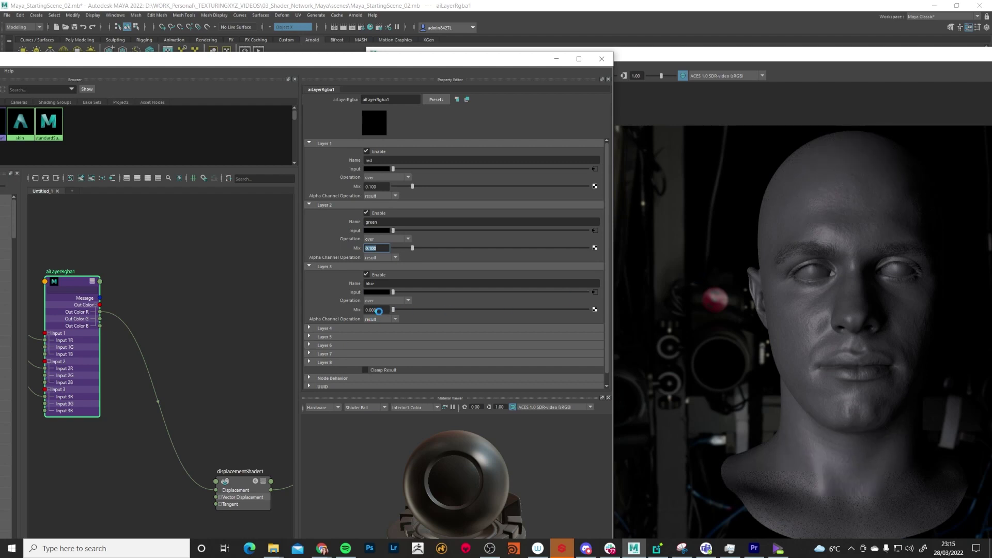
drag(380, 311, 368, 311)
text(1)
key(Return)
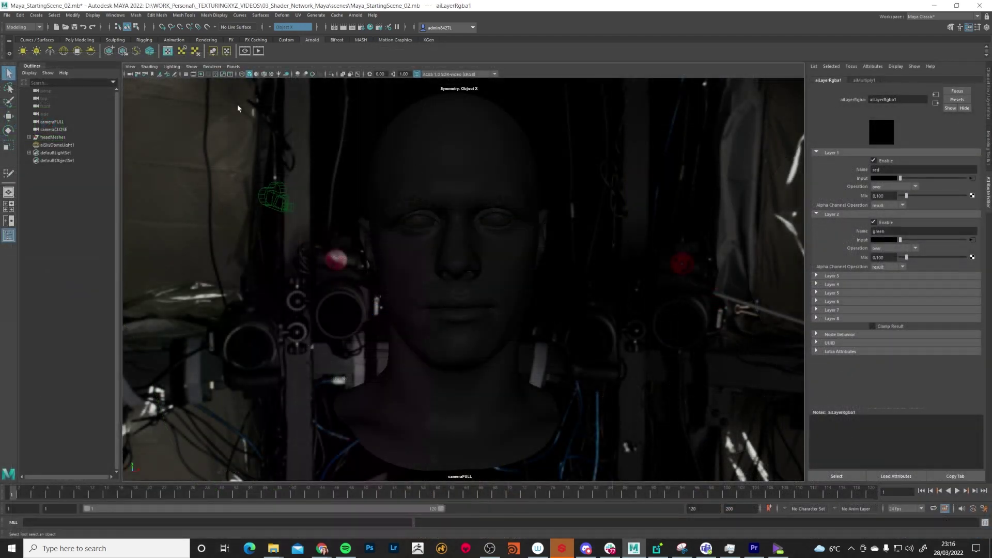
Switch the viewport to cameraCLOSE, render the head, and arrange the render view alongside Hypershade
click(233, 66)
mouse_move(289, 74)
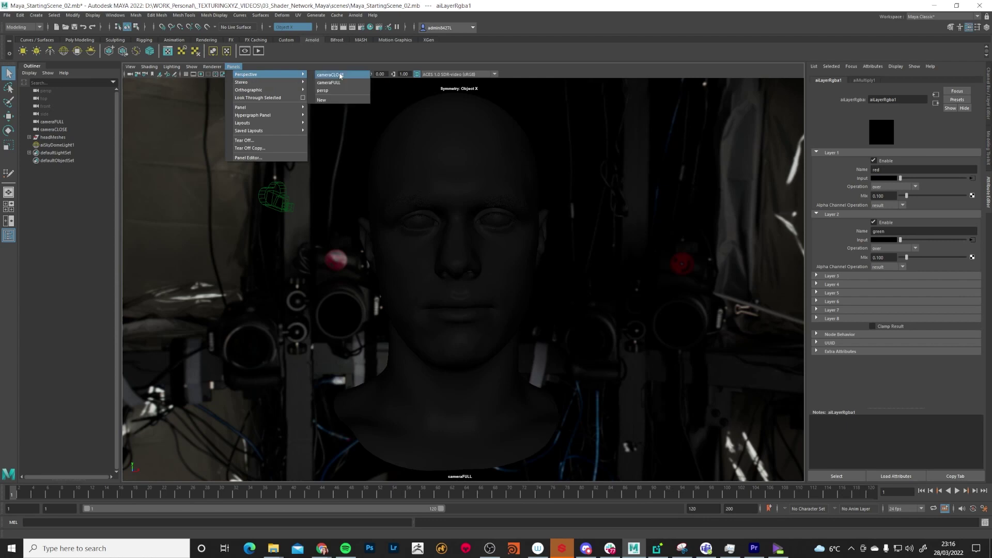
click(341, 76)
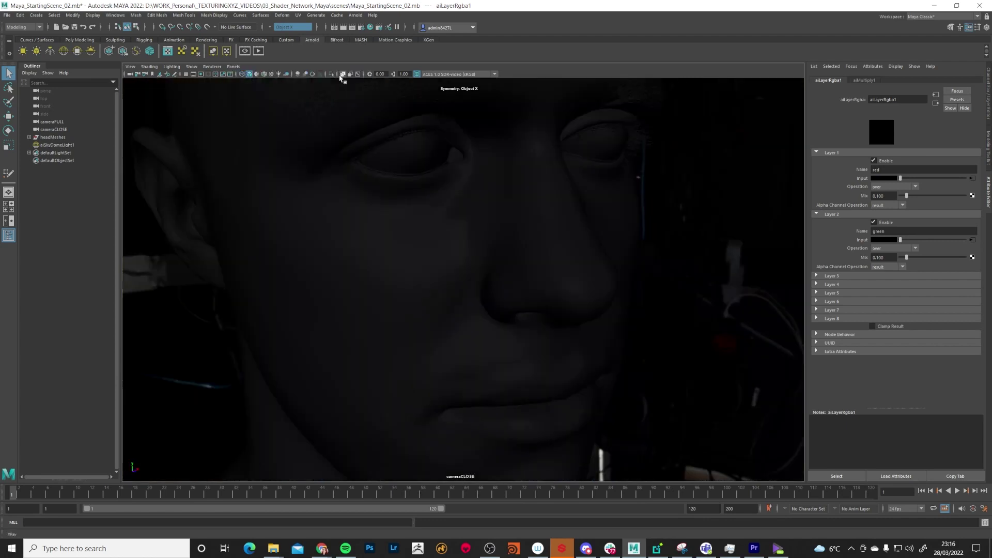
click(353, 27)
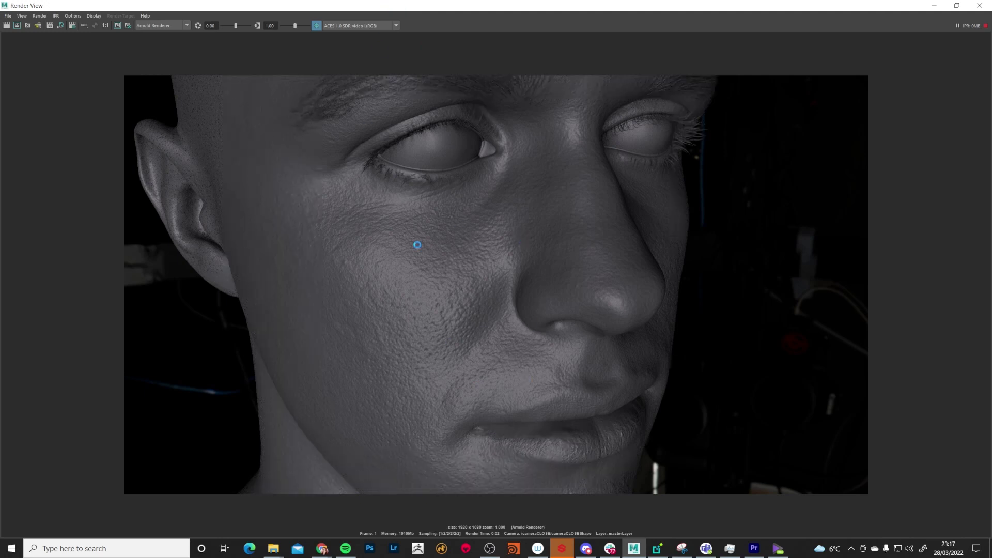
drag(305, 9, 599, 85)
click(370, 27)
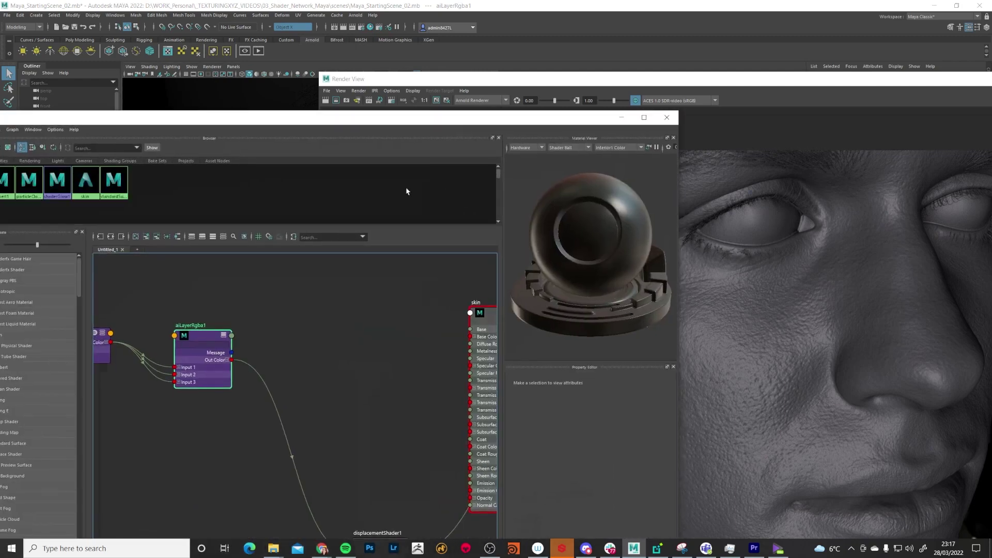
Set the Mix of aiLayerRgba's blue layer to 0.2 and compare the displacement in the render
scroll(248, 333, down, 3)
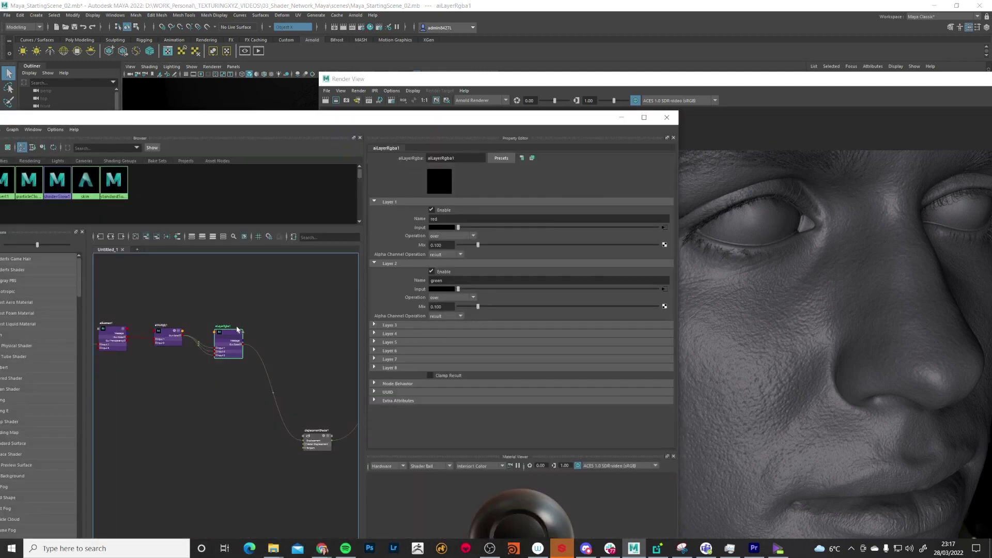
scroll(225, 330, up, 3)
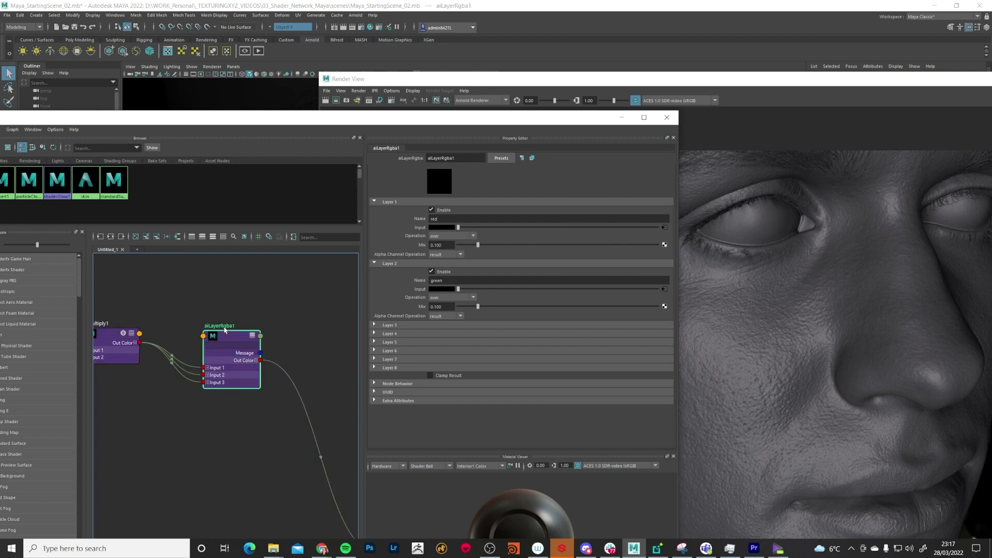
click(374, 325)
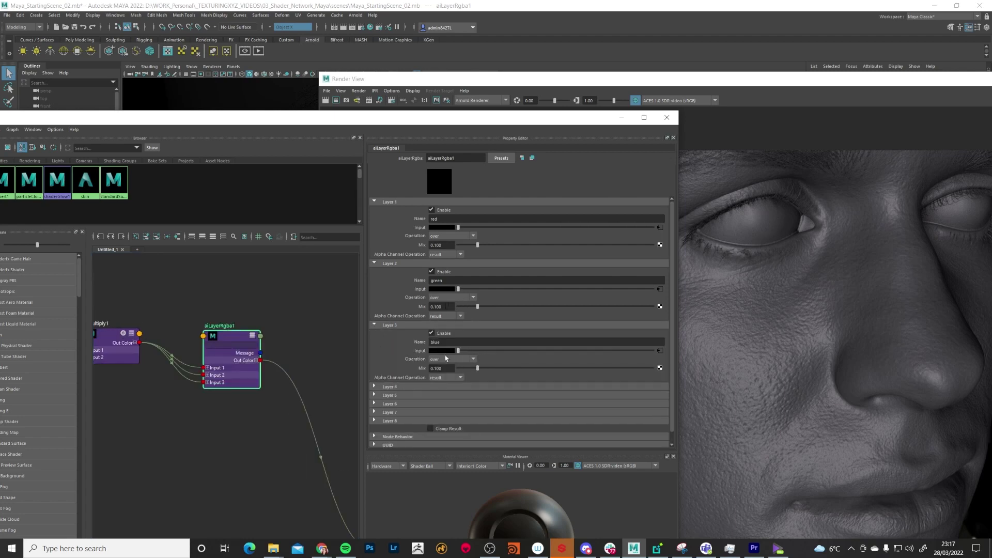
drag(445, 369, 436, 369)
text(2)
key(Return)
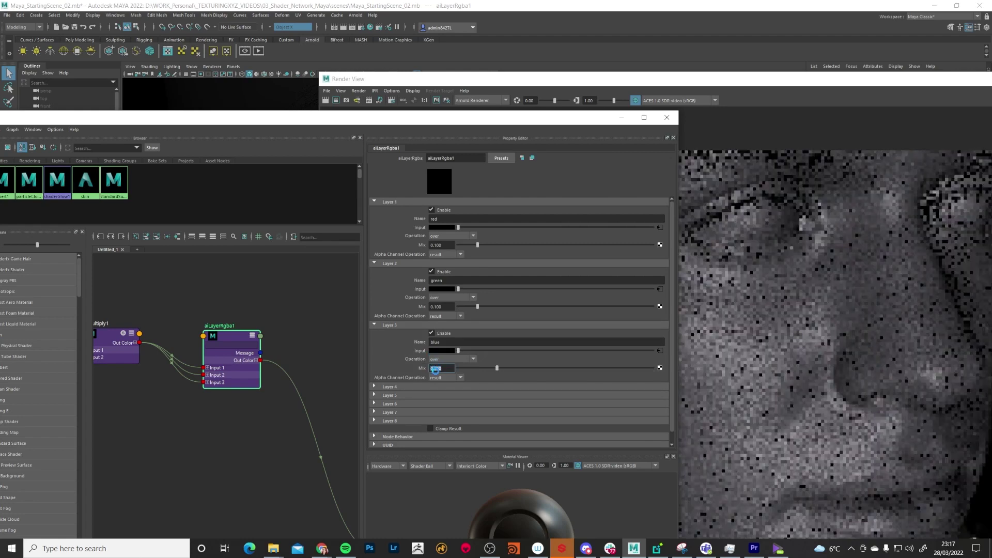
key(shift+Tab)
text(2)
key(Return)
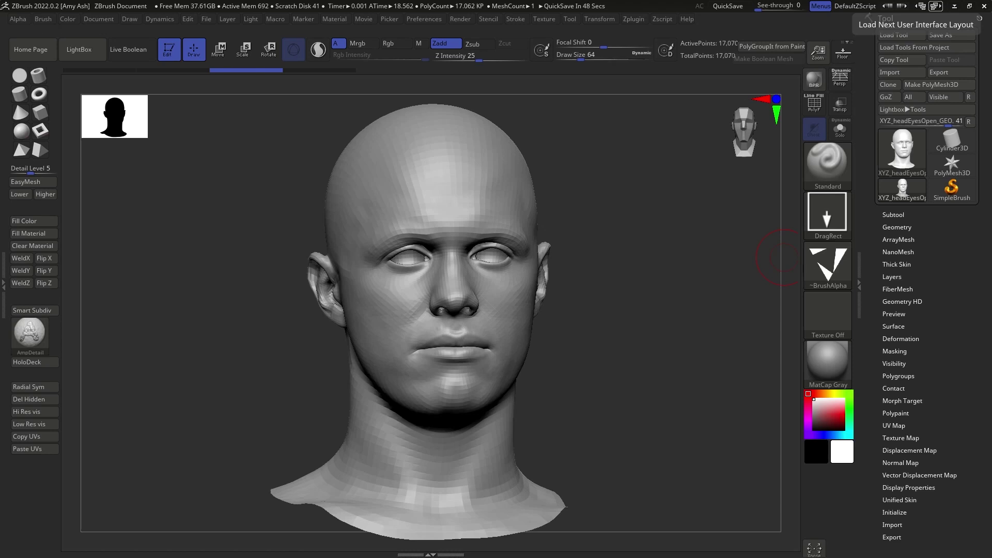
In ZBrush, subdivide the XYZ_headEyesOpen_GEO head up to subdivision level 5
mouse_move(188, 365)
mouse_down()
mouse_move(195, 359)
mouse_move(186, 355)
mouse_up()
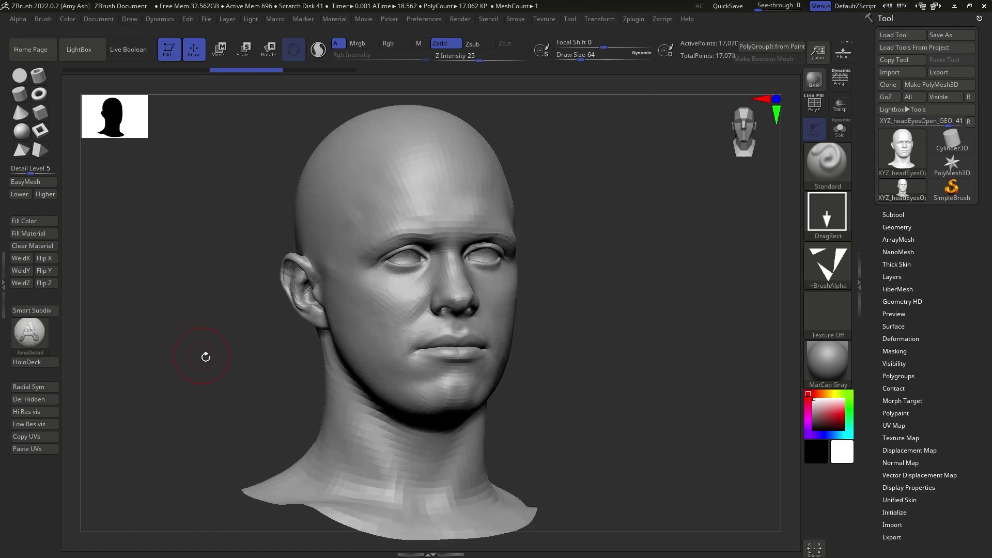
mouse_move(226, 382)
mouse_down()
mouse_move(215, 364)
mouse_move(222, 368)
mouse_up()
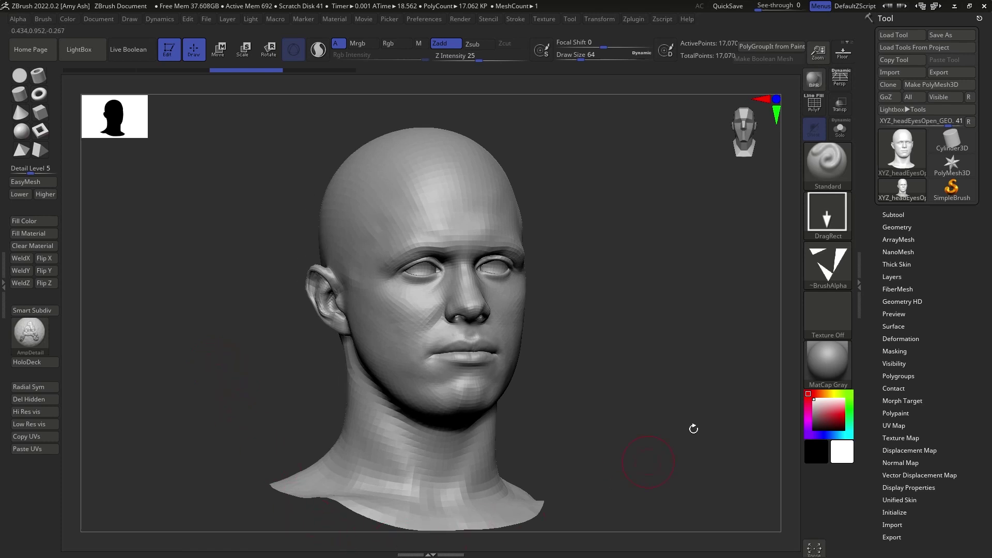
click(895, 228)
click(896, 322)
click(896, 322)
click(896, 323)
click(895, 322)
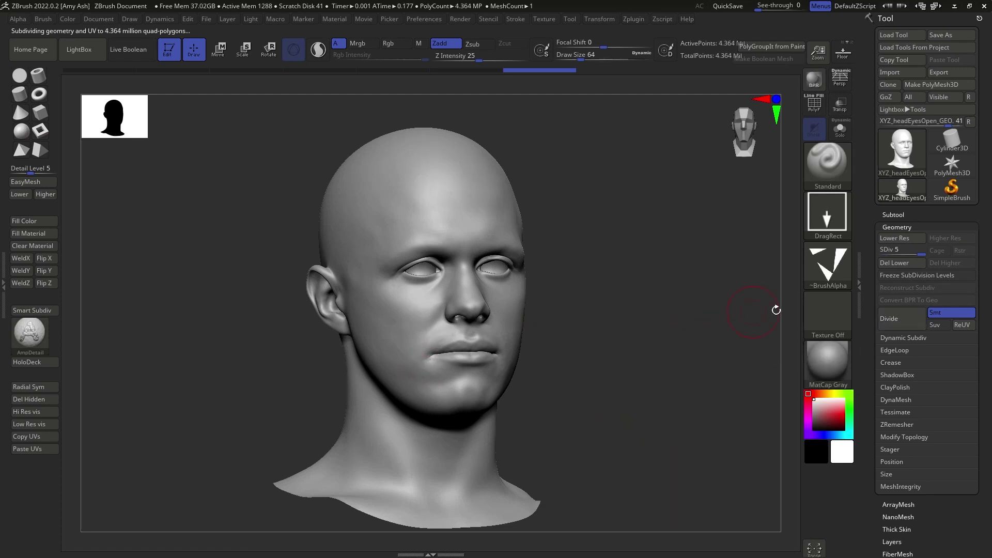
Set the brush's Focal Shift to -100 and stamp the triangle alpha on the forehead, temples, cheeks and chin
shift+drag(697, 336, 605, 324)
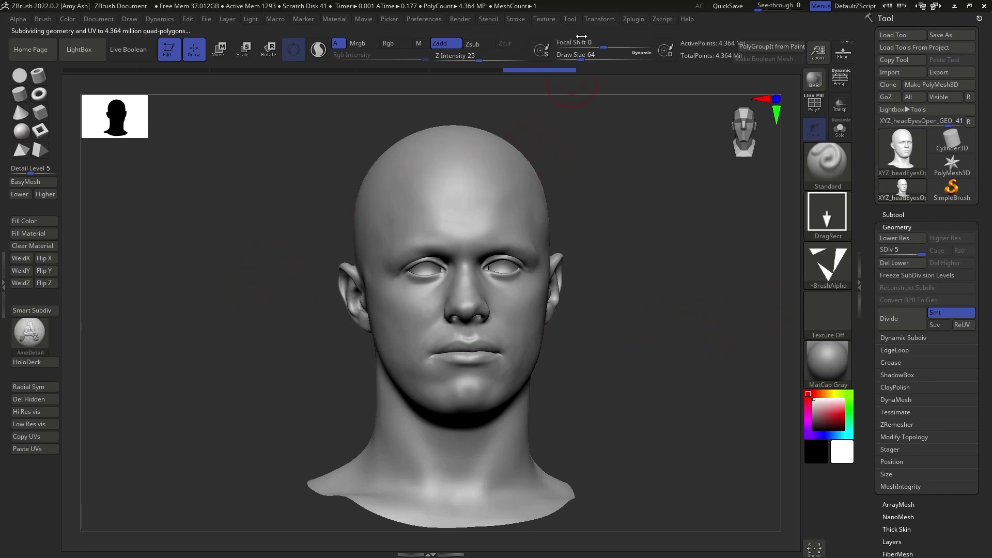
drag(602, 42, 560, 42)
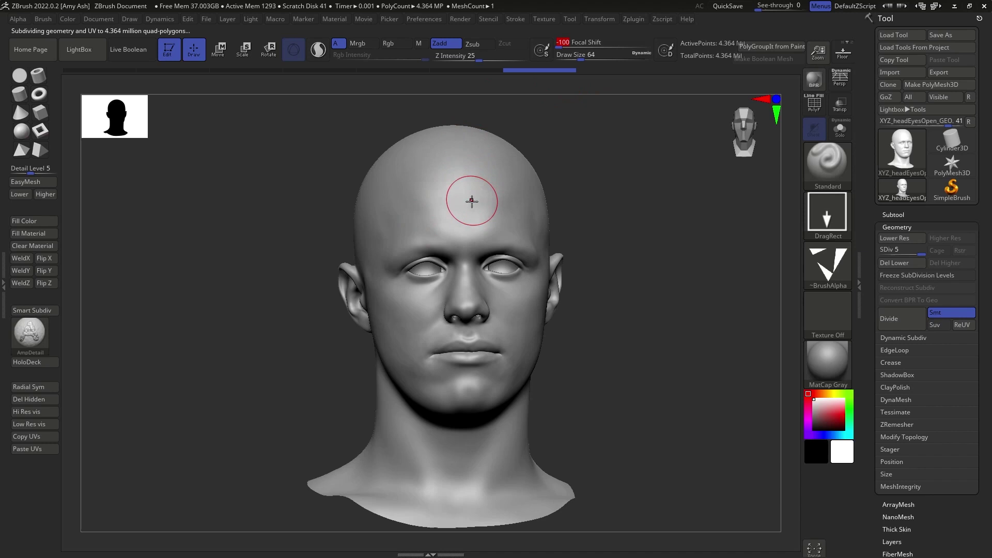
mouse_move(467, 202)
mouse_down()
mouse_move(470, 149)
mouse_move(466, 163)
mouse_up()
drag(226, 321, 313, 324)
drag(400, 329, 420, 322)
drag(282, 234, 206, 219)
drag(515, 321, 509, 287)
drag(232, 289, 279, 289)
drag(467, 391, 465, 368)
drag(230, 259, 295, 260)
drag(371, 230, 385, 236)
drag(232, 193, 140, 196)
drag(513, 234, 525, 206)
drag(204, 290, 217, 270)
mouse_move(216, 224)
mouse_down()
mouse_move(206, 230)
mouse_move(203, 222)
mouse_up()
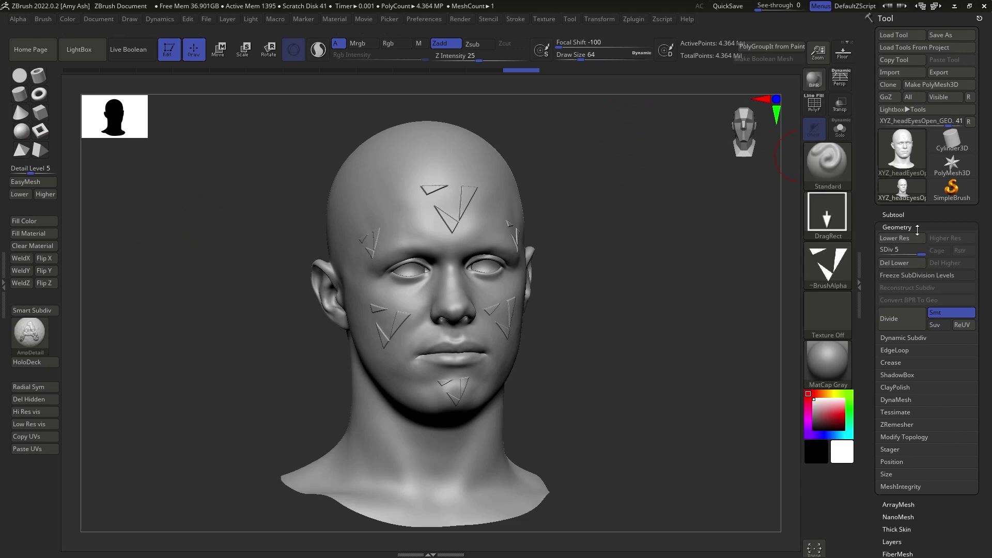
Lower the sculpted head to subdivision level 1
drag(921, 250, 885, 251)
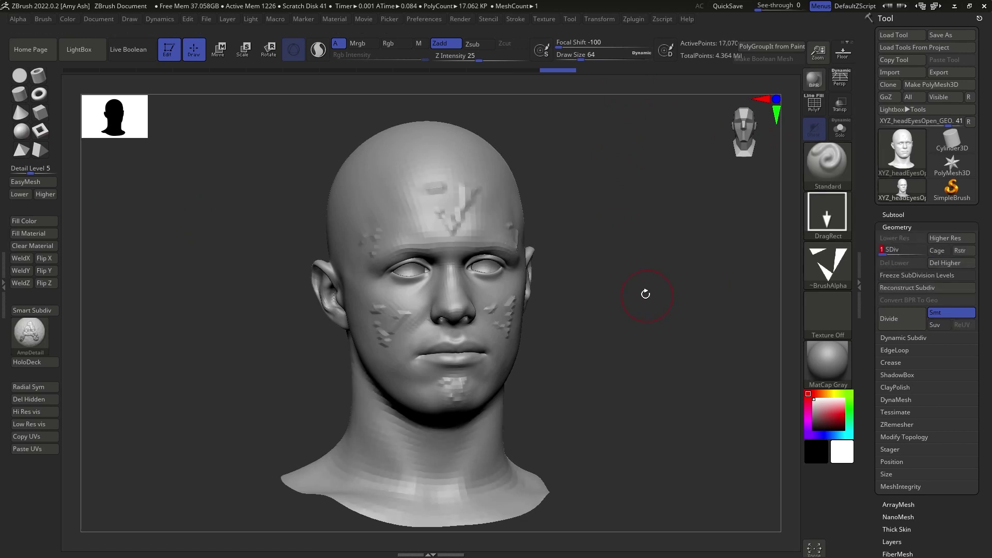
drag(644, 290, 658, 292)
mouse_move(598, 284)
mouse_down()
mouse_move(573, 287)
mouse_move(587, 284)
mouse_up()
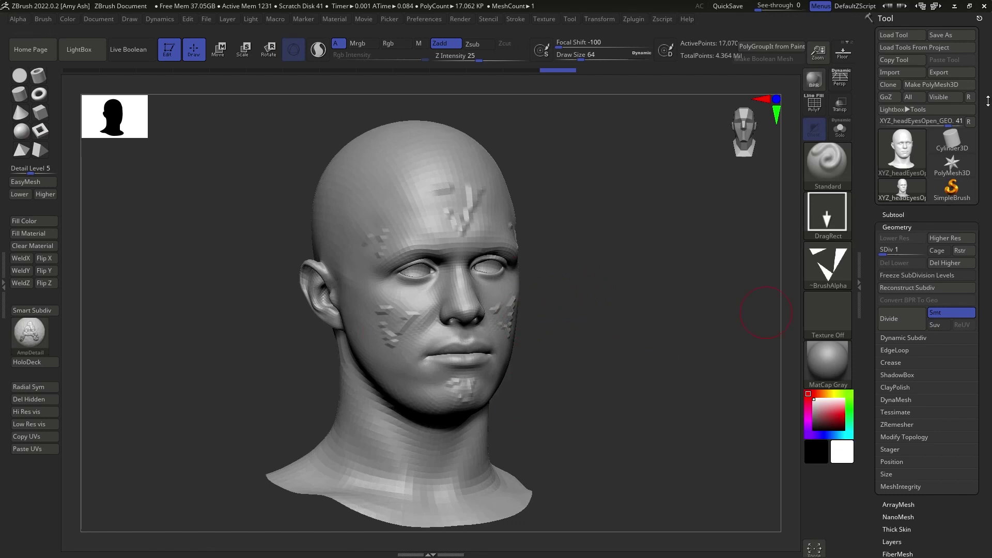
Export the level 1 mesh as an OBJ named XYZ_headEyesOpen_GEO_edited in the geos folder
click(951, 72)
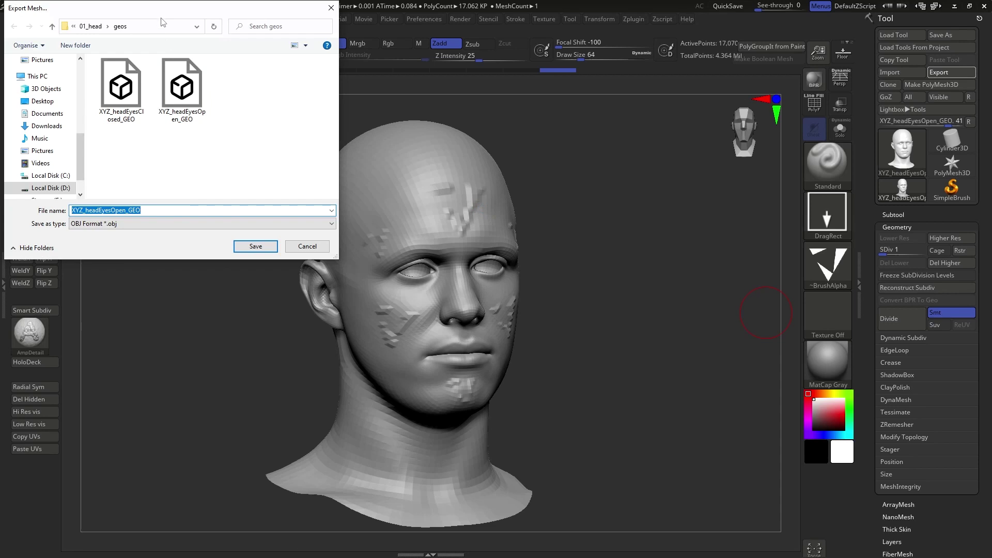
drag(187, 57, 205, 68)
click(191, 267)
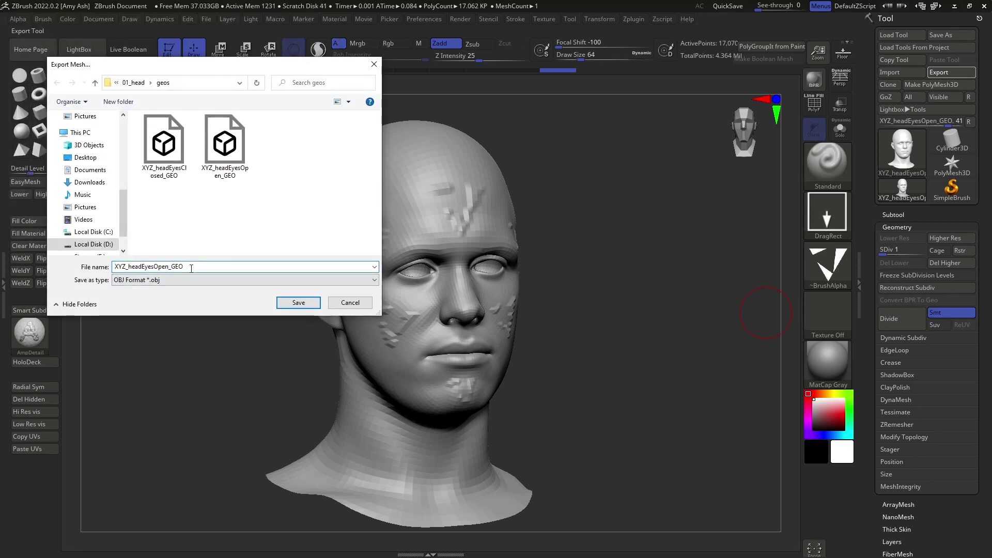
text(_edited)
key(Return)
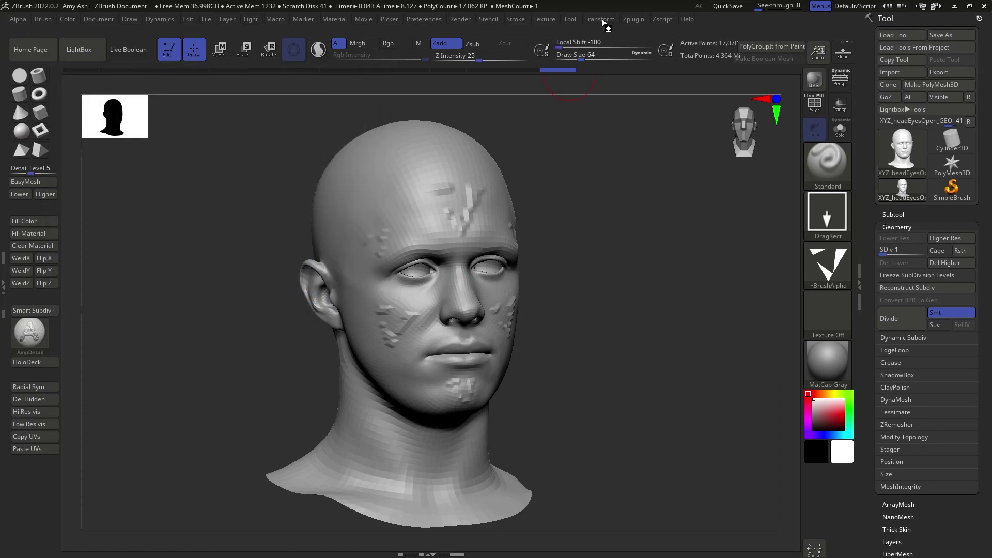
Create the 8192 px, 32-bit EXR displacement map with Multi Map Exporter, Mid 0.5, saving it as headSculpt in the sourceimages folder
click(626, 19)
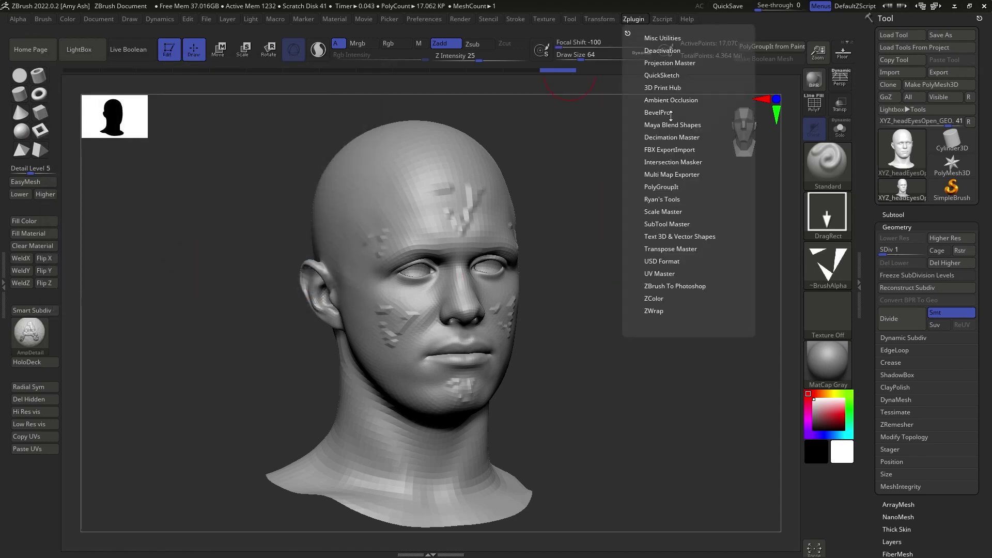
click(664, 174)
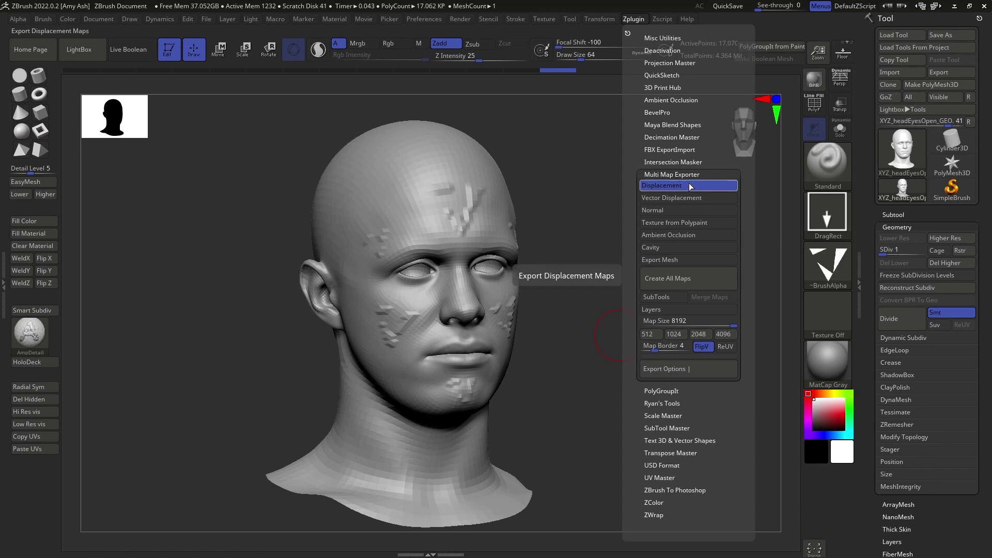
click(671, 370)
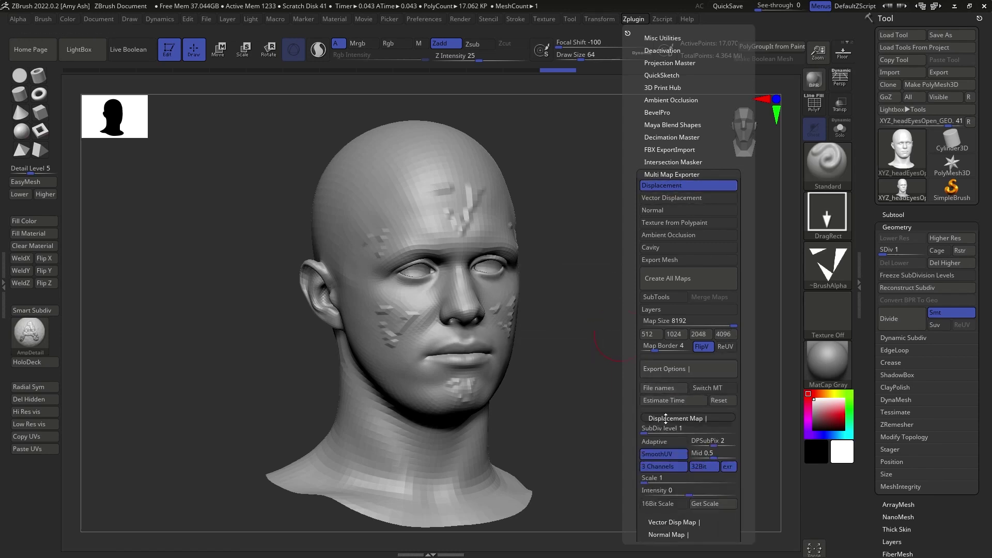
drag(747, 405, 747, 349)
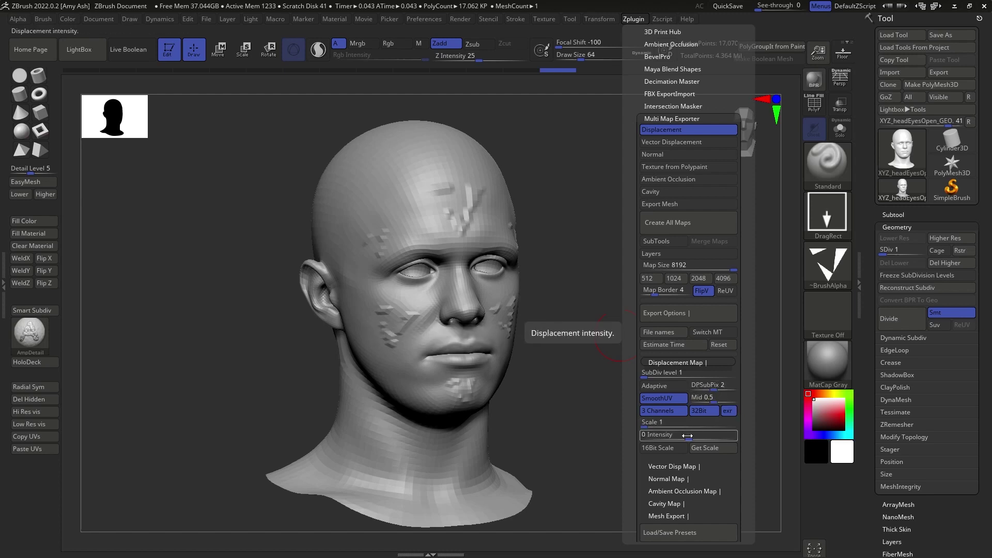
click(684, 223)
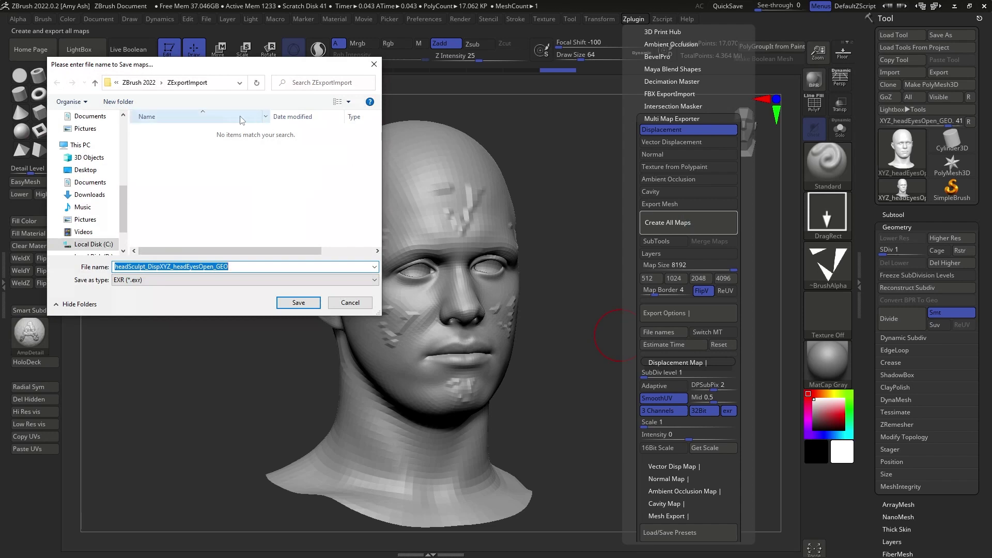
scroll(93, 232, down, 1)
click(93, 231)
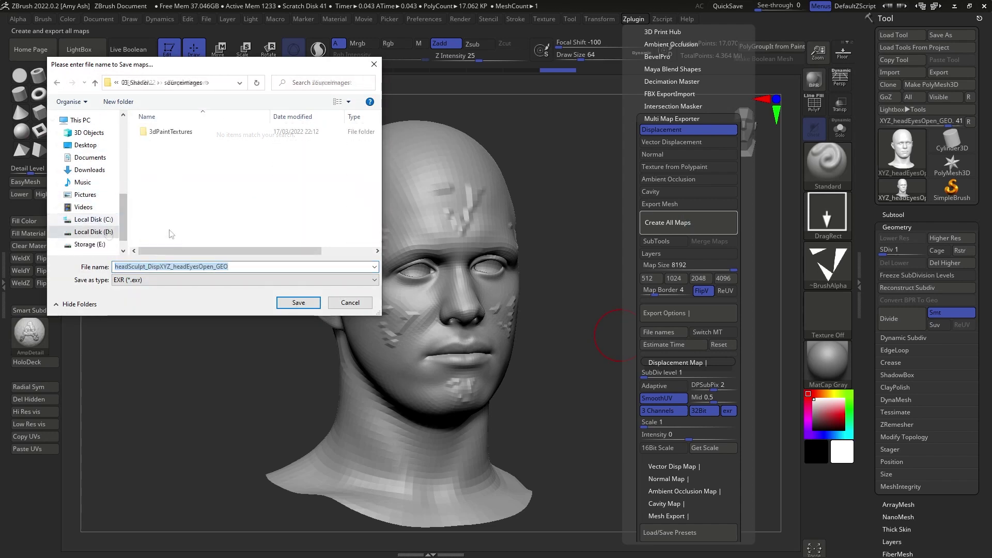
double_click(223, 267)
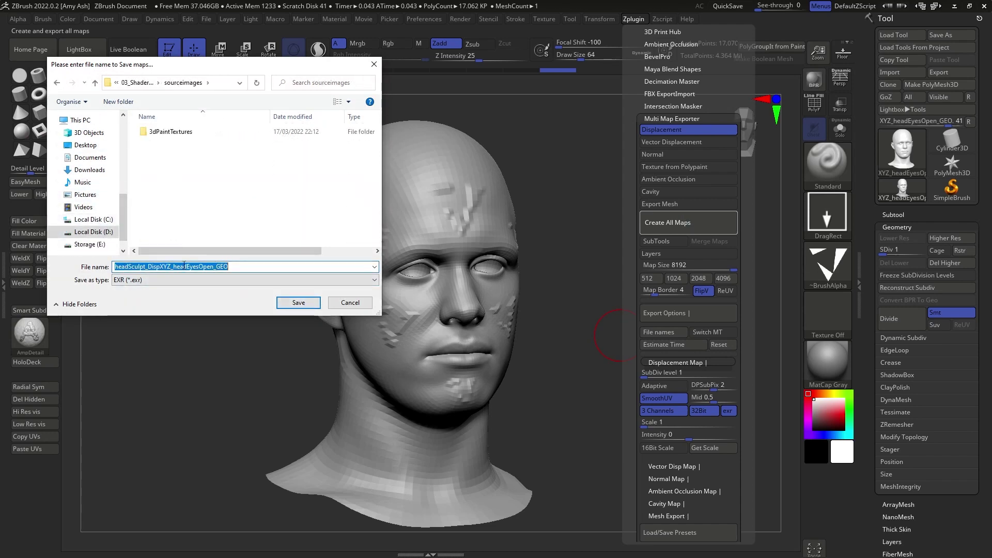
drag(223, 267, 146, 269)
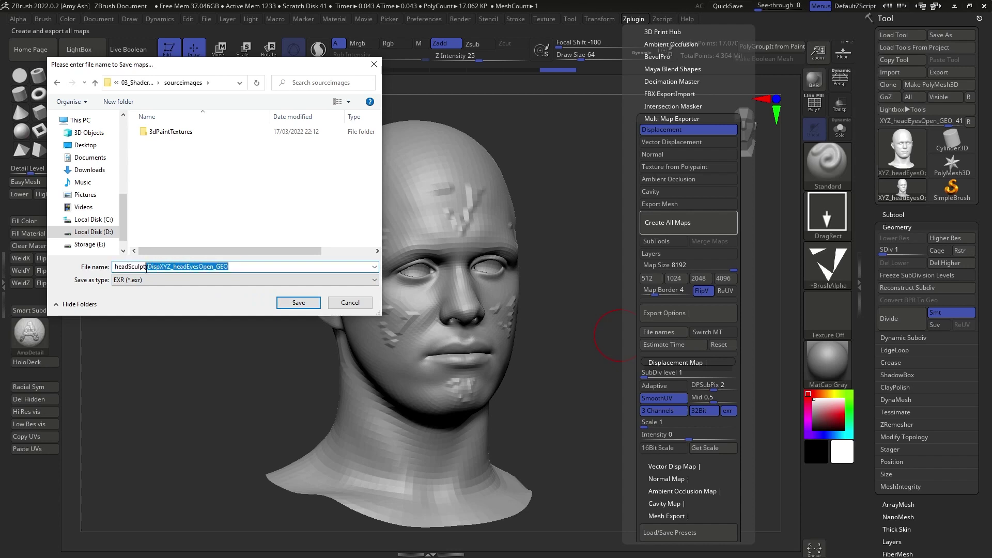
key(BackSpace)
click(304, 304)
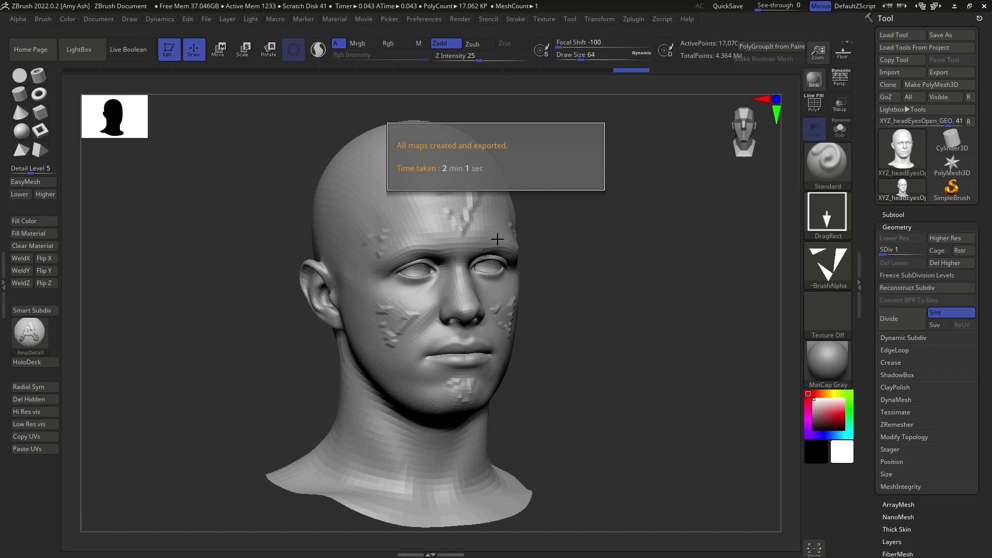
click(635, 19)
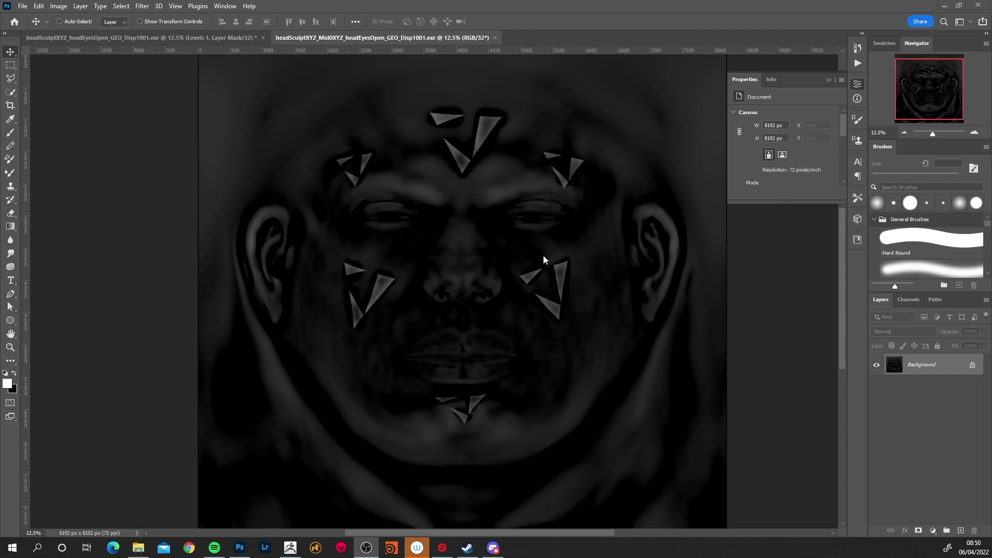
In Photoshop, examine the ear, eye and forehead areas of the Mid0 displacement map and compare it with the other exported map
ctrl+click(295, 230)
ctrl+click(296, 242)
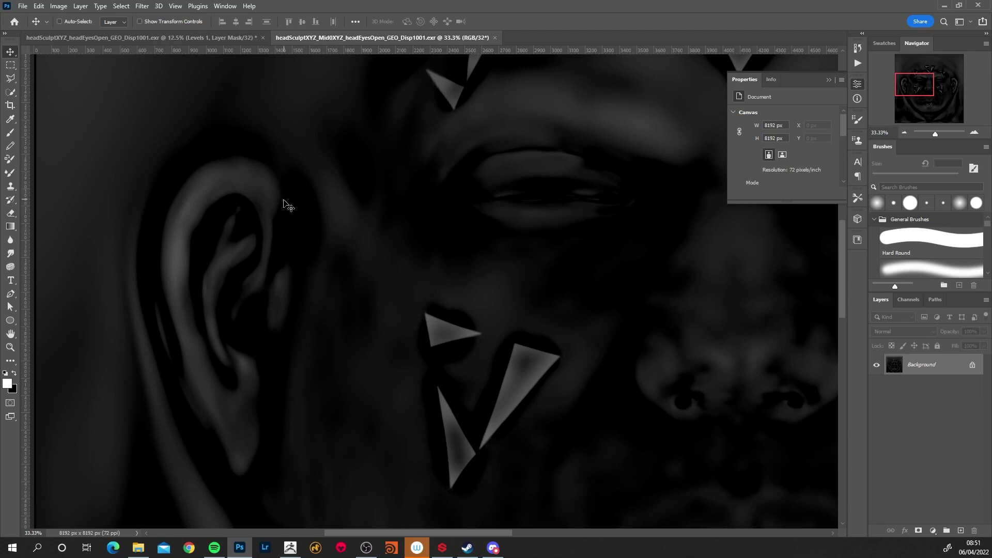
drag(272, 179, 432, 274)
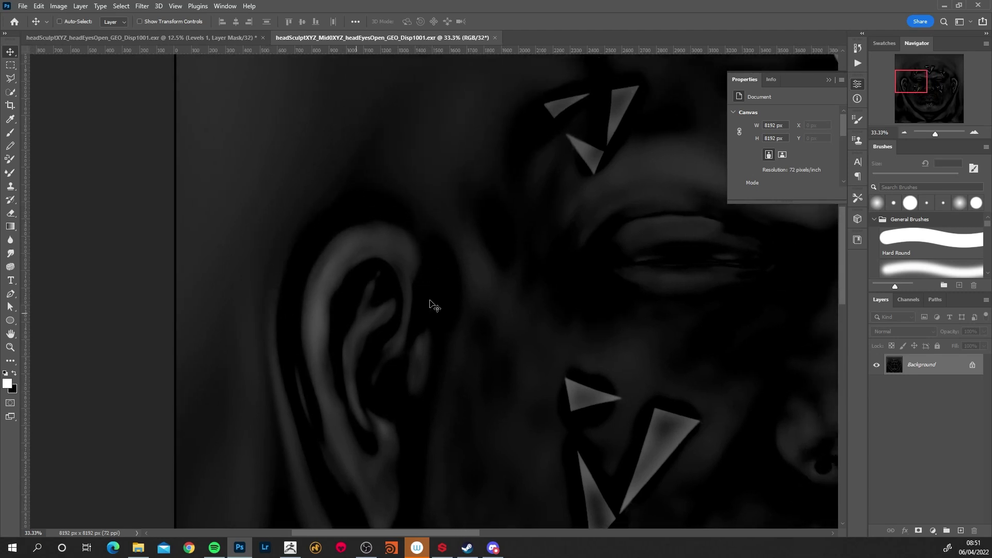
drag(612, 209, 409, 259)
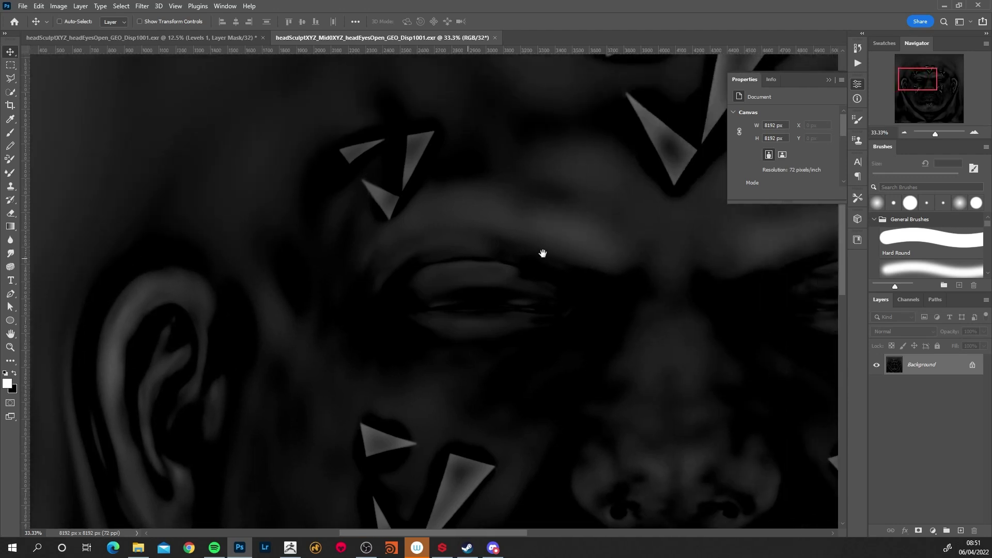
drag(543, 255, 468, 248)
drag(556, 237, 504, 254)
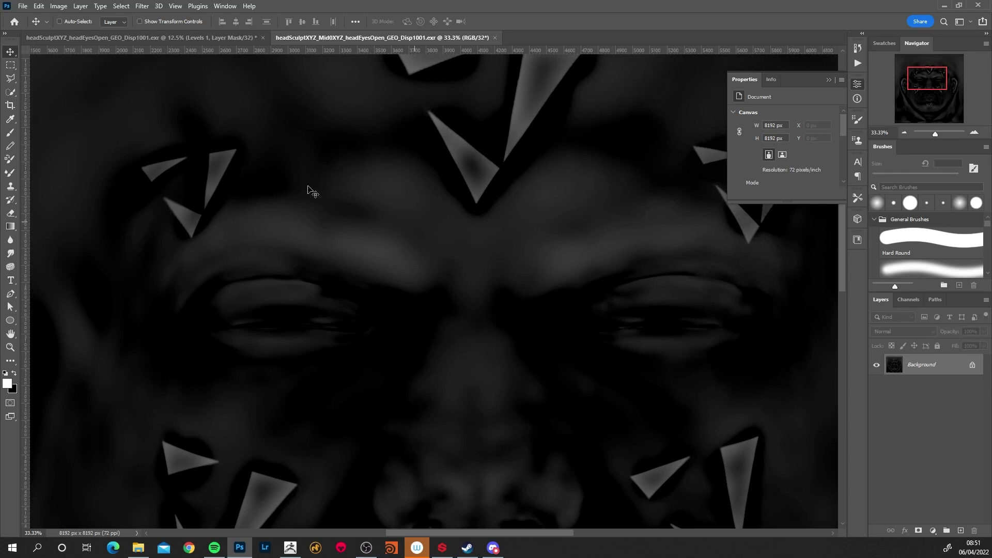
click(201, 38)
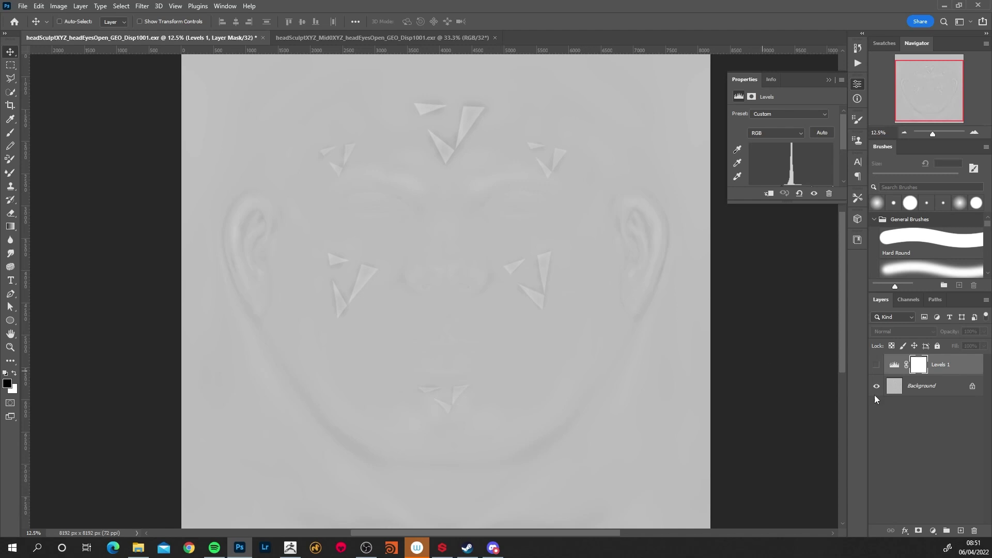
Turn on the Levels adjustment for the headSculpt displacement map and examine the ear and cheek areas up close
click(877, 365)
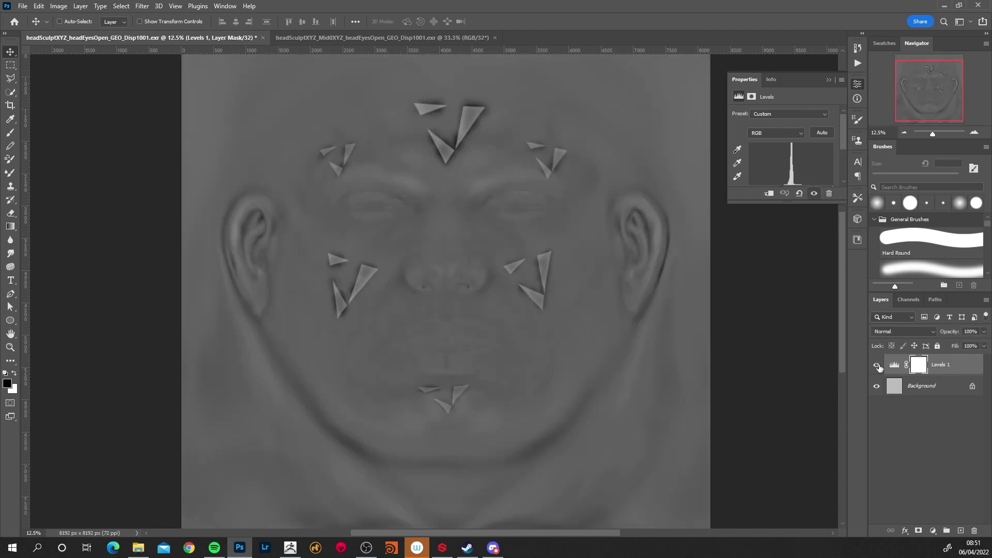
ctrl+click(659, 286)
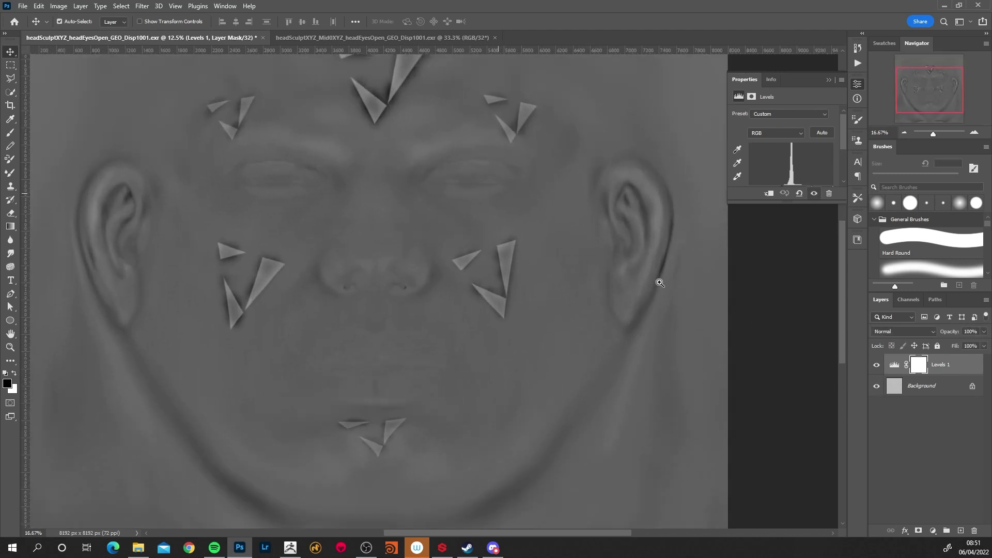
ctrl+click(641, 299)
ctrl+click(641, 299)
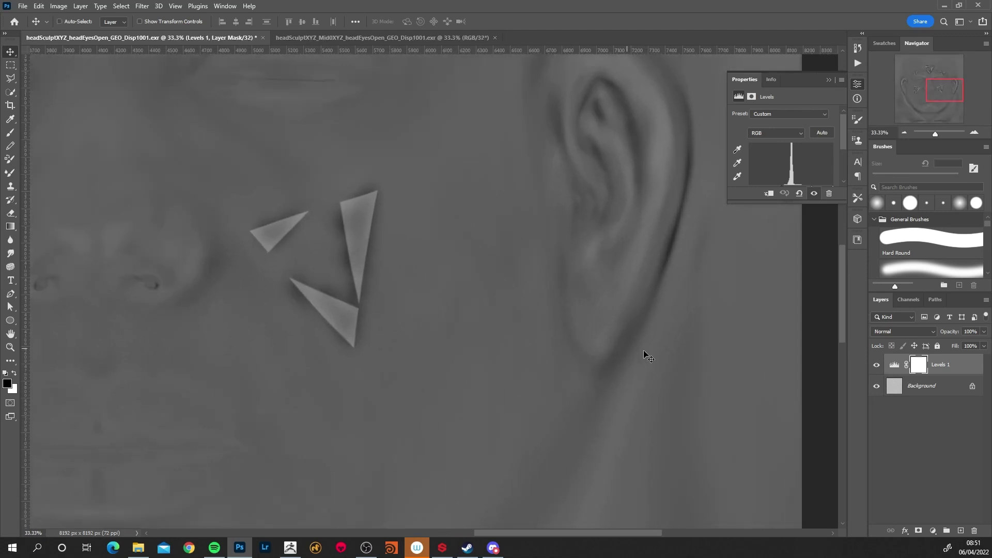
alt+click(479, 268)
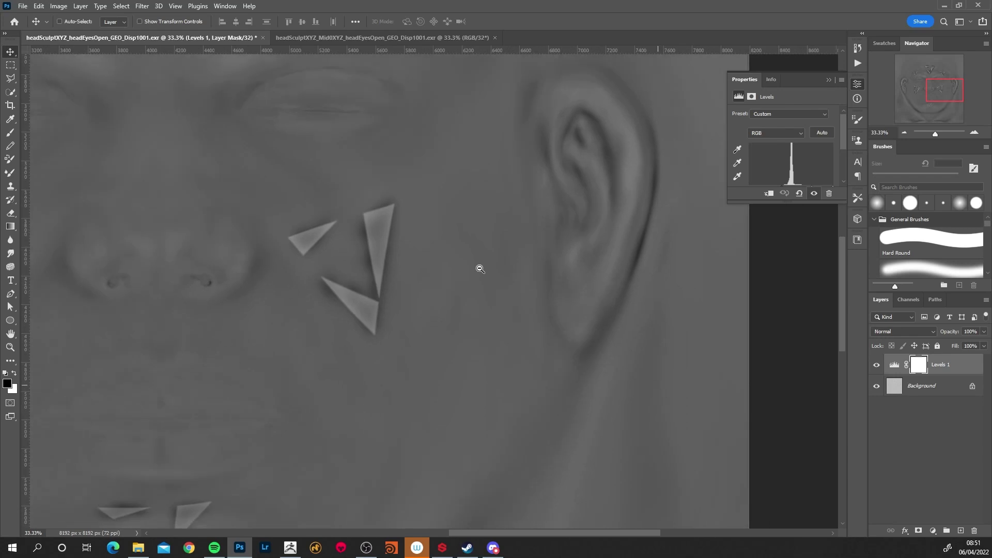
alt+click(480, 268)
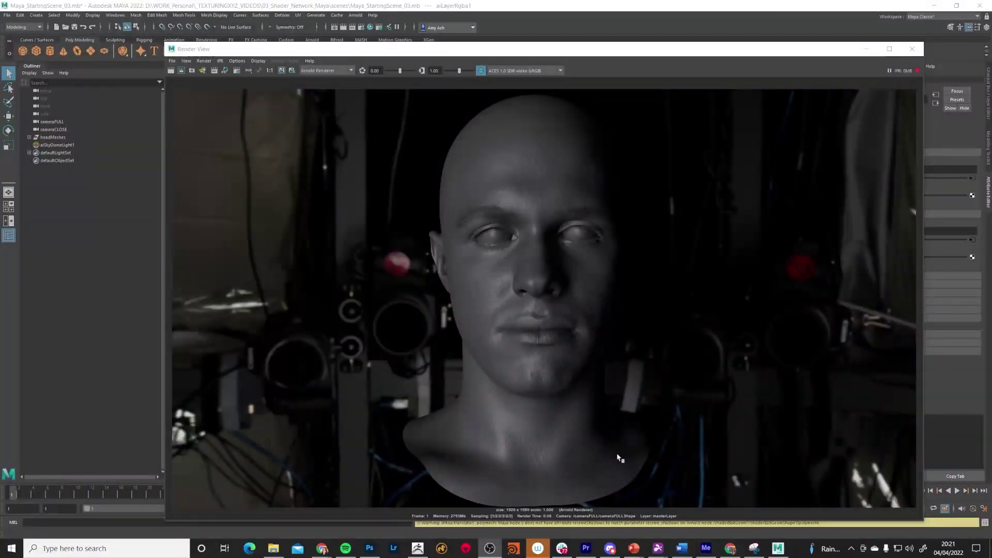
In Maya, close the render window and delete the original head mesh from the scene
click(912, 48)
click(542, 278)
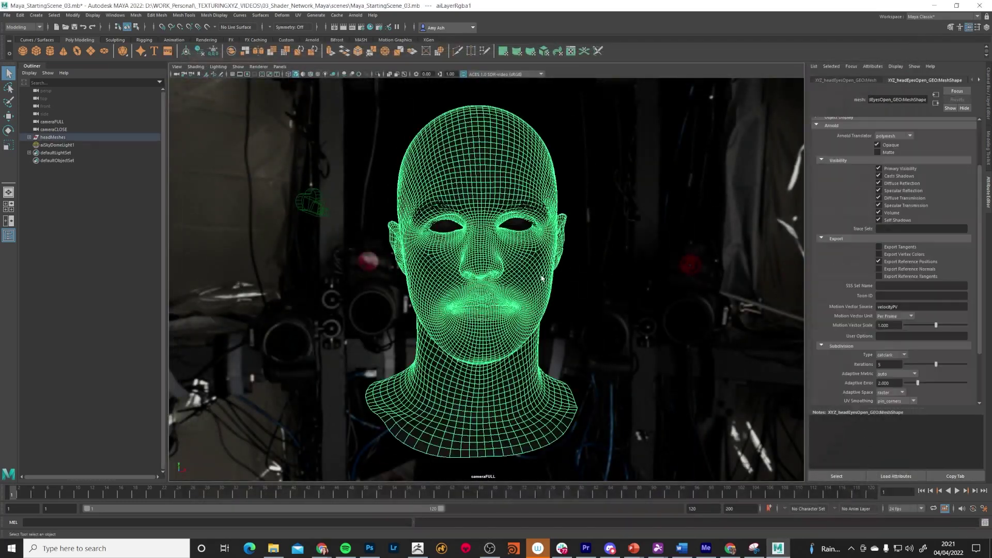
key(Delete)
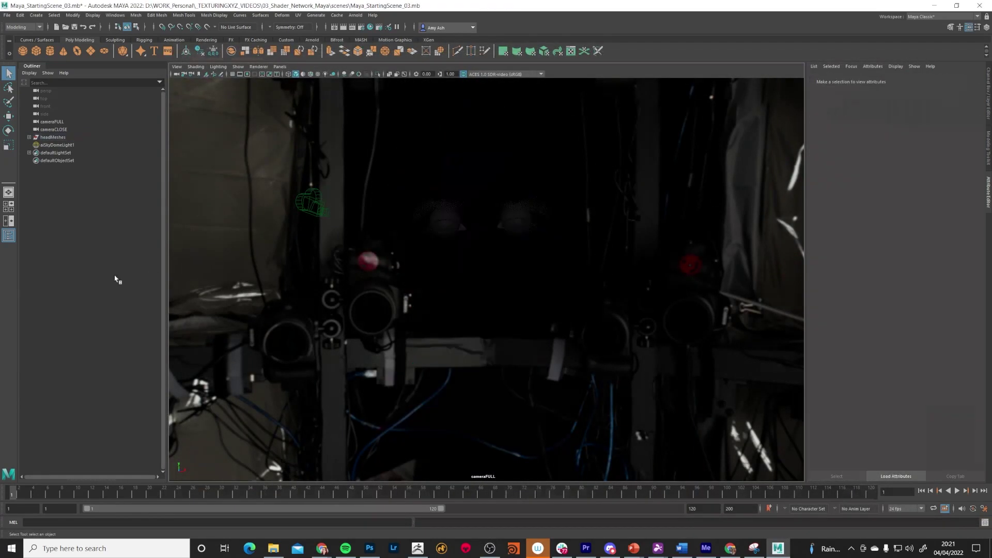
Import XYZ_headEyesOpen_GEO_edited.obj from the head geos folder and move the new mesh into the headMeshes group
click(8, 15)
click(33, 101)
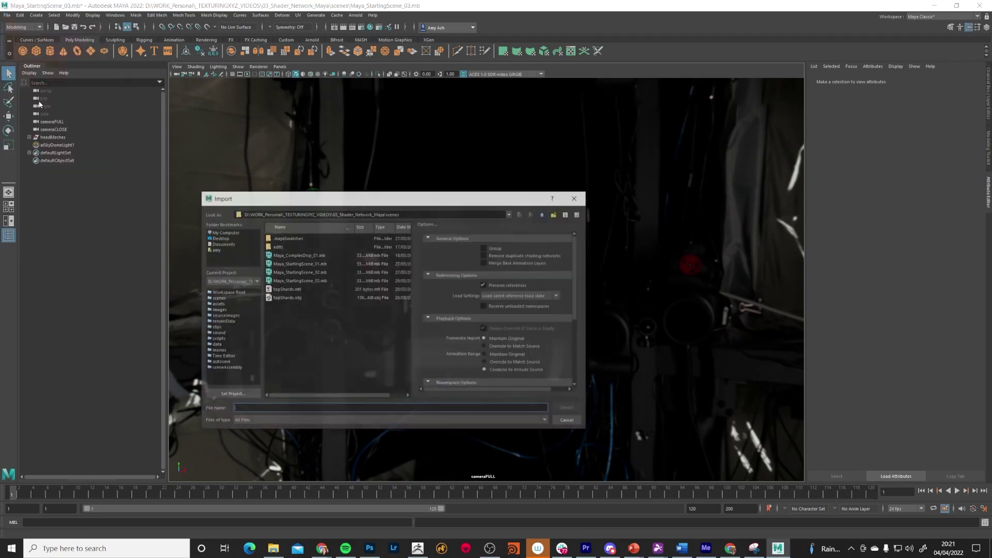
click(217, 304)
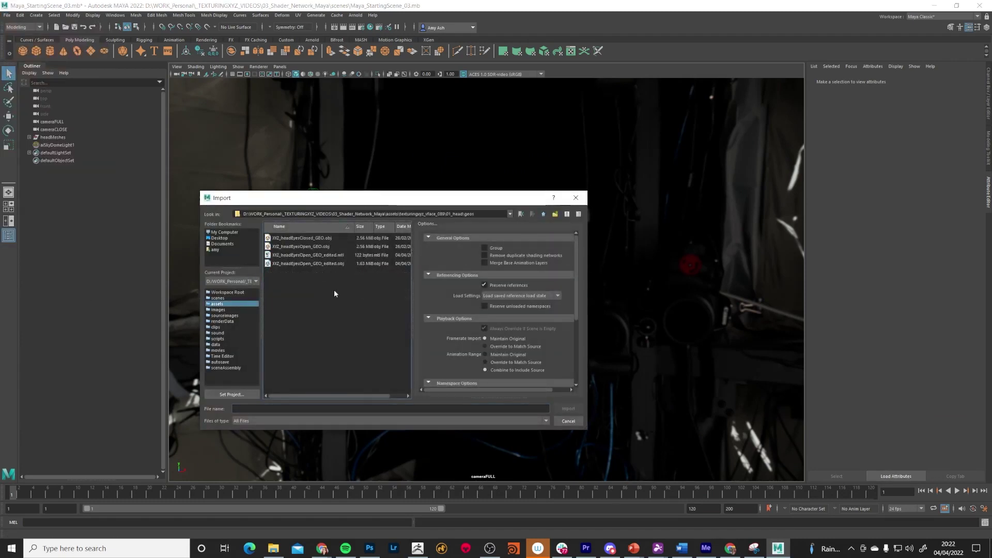
click(299, 263)
click(569, 408)
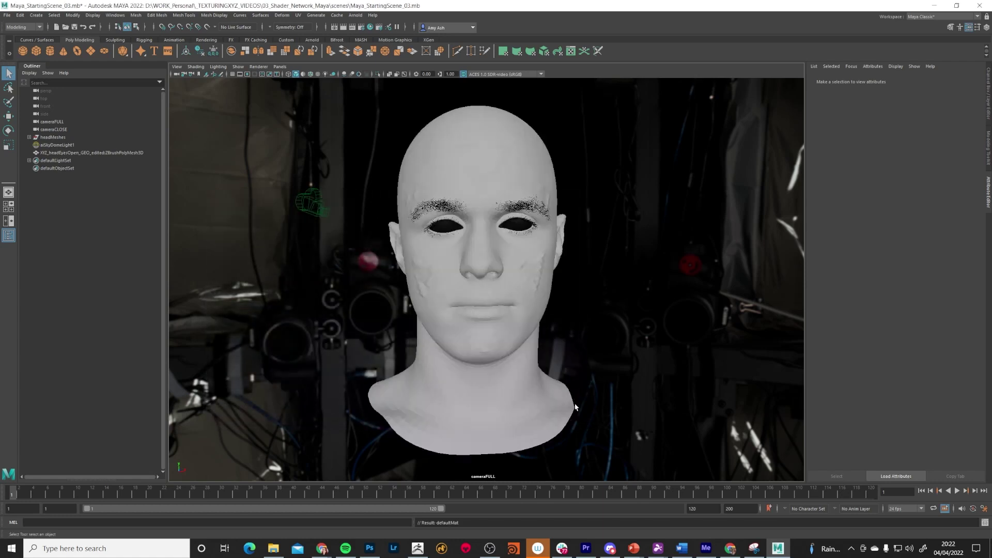
click(542, 309)
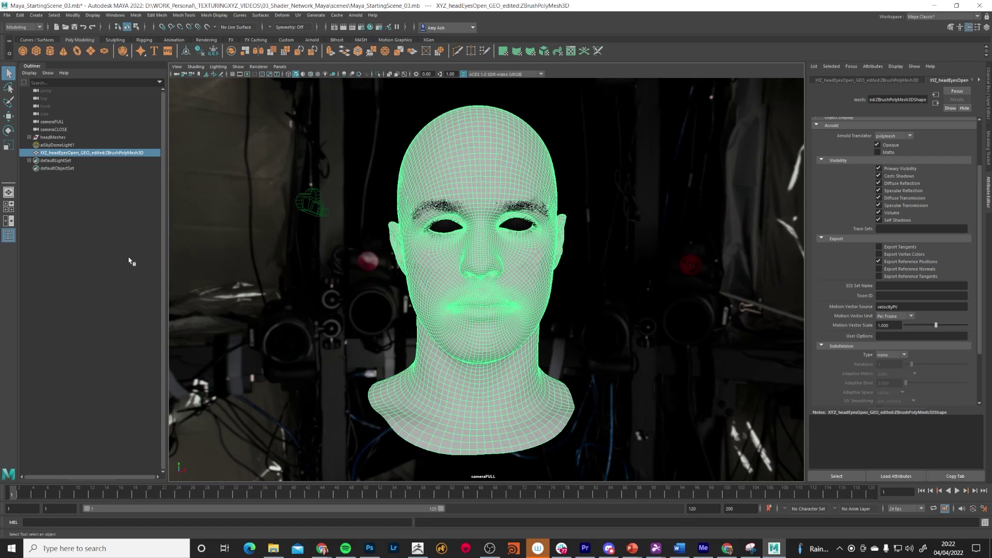
drag(56, 153, 61, 138)
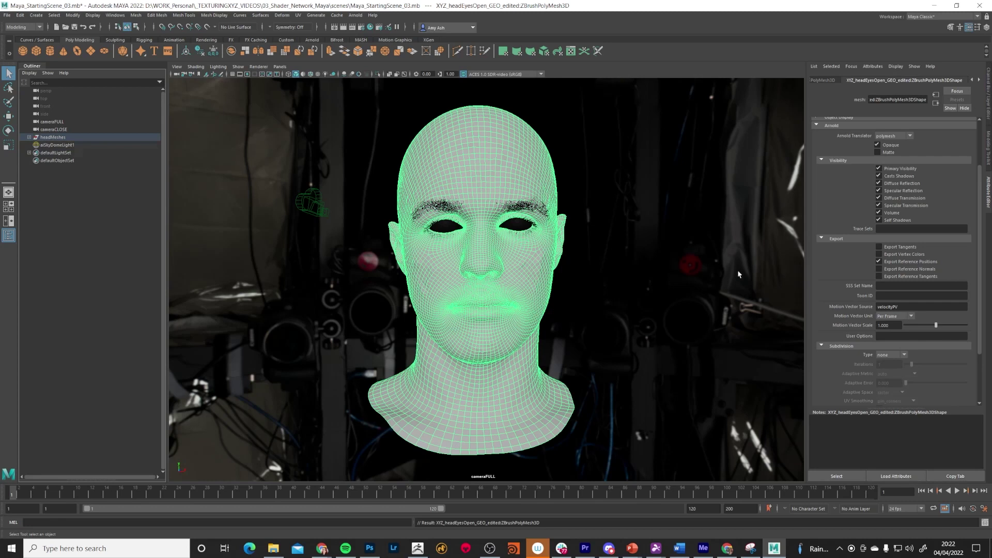
Set the imported head's Arnold subdivision type to catclark with 3 iterations and an adaptive error of 2
scroll(970, 124, up, 3)
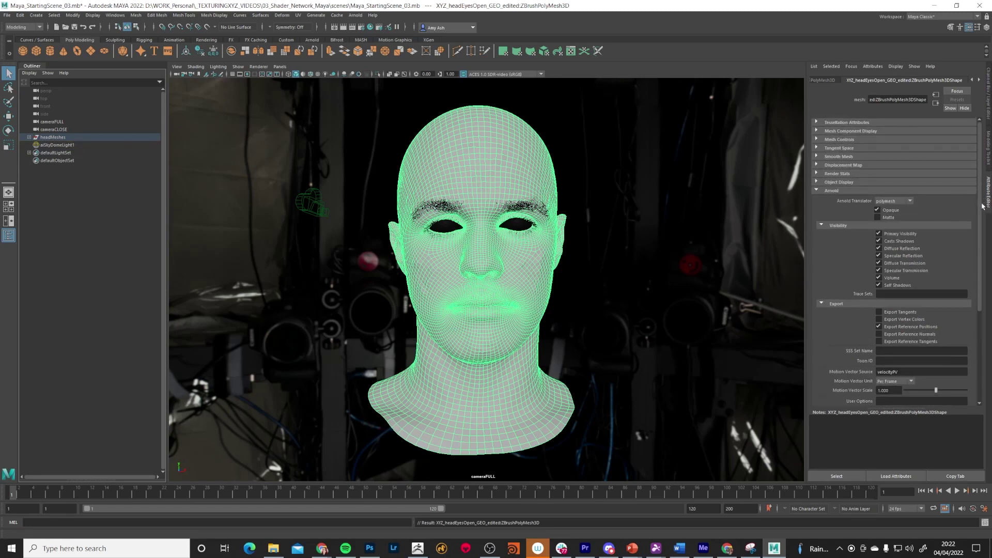
scroll(930, 292, down, 5)
click(896, 284)
click(891, 293)
click(885, 293)
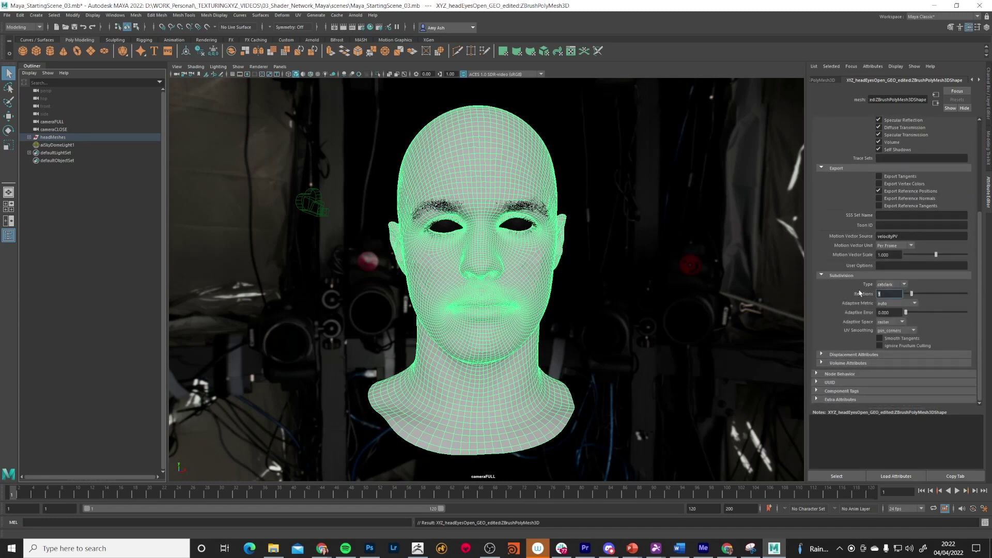
key(Return)
click(884, 313)
text(2)
key(Return)
Assign the existing skin shader to the imported head and open the Hypershade
right_drag(532, 271, 504, 487)
right_drag(598, 488, 611, 495)
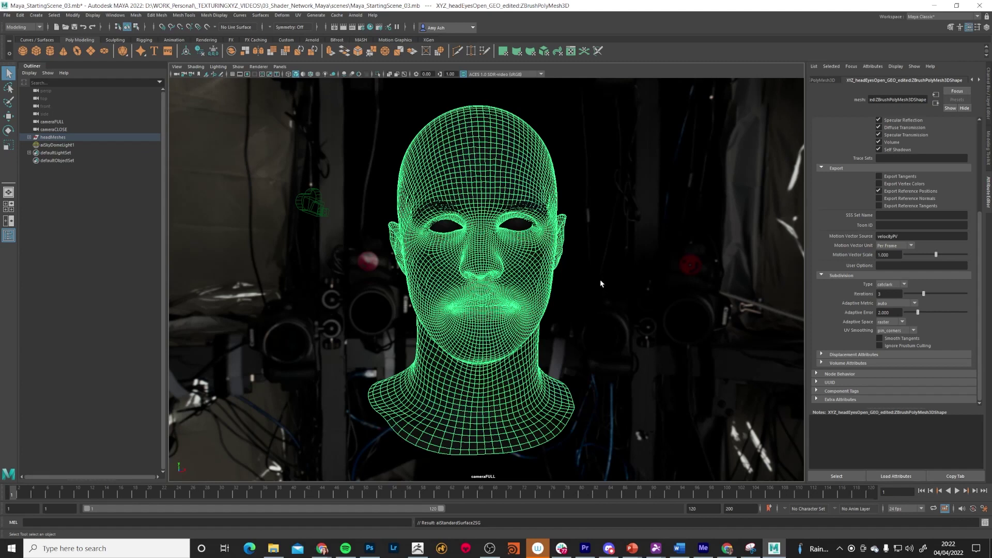
click(371, 29)
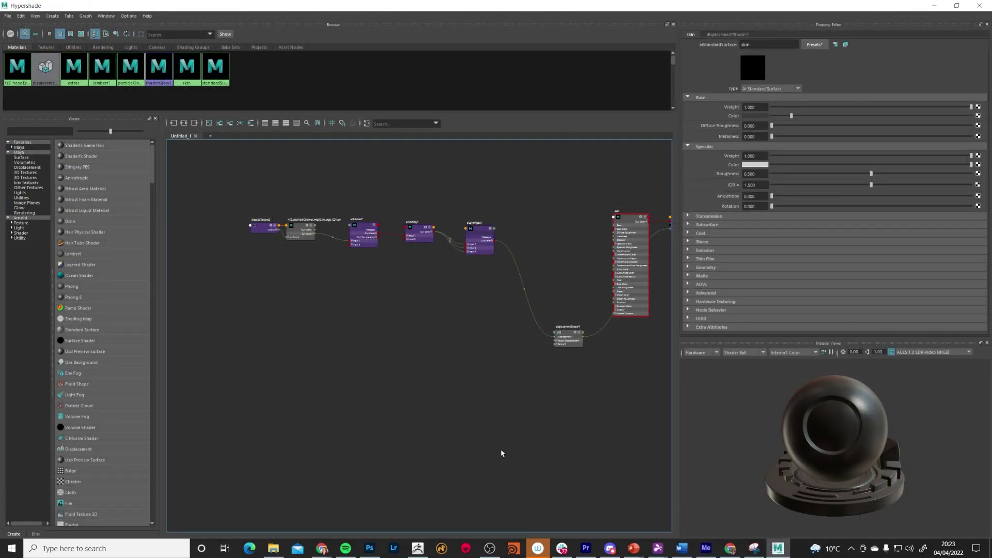
Bring headSculptXYZ_headEyesOpen_GEO_Disp1001.exr from the sourceimages folder into the shader graph and place its nodes beneath the multichannel displacement texture
click(273, 549)
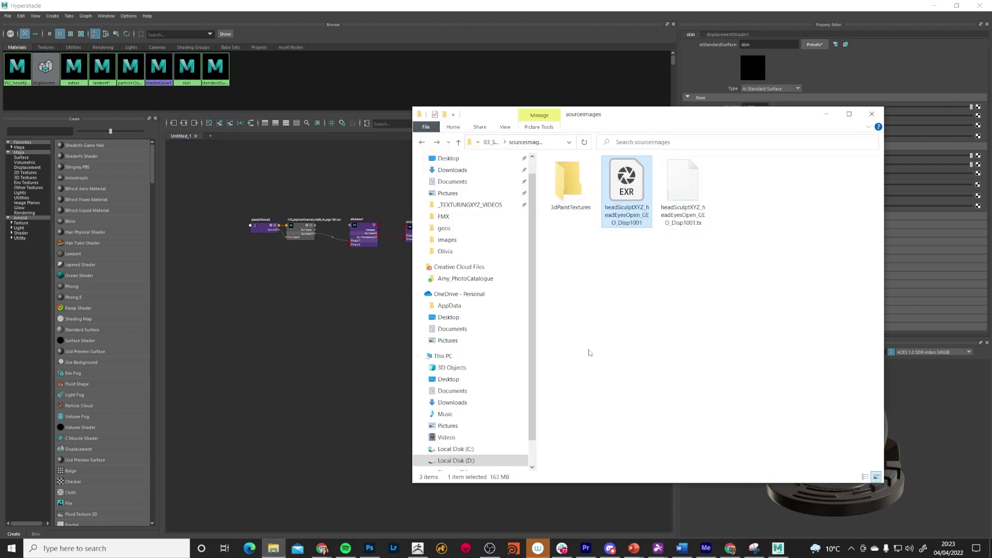
drag(700, 124, 757, 129)
drag(686, 187, 317, 336)
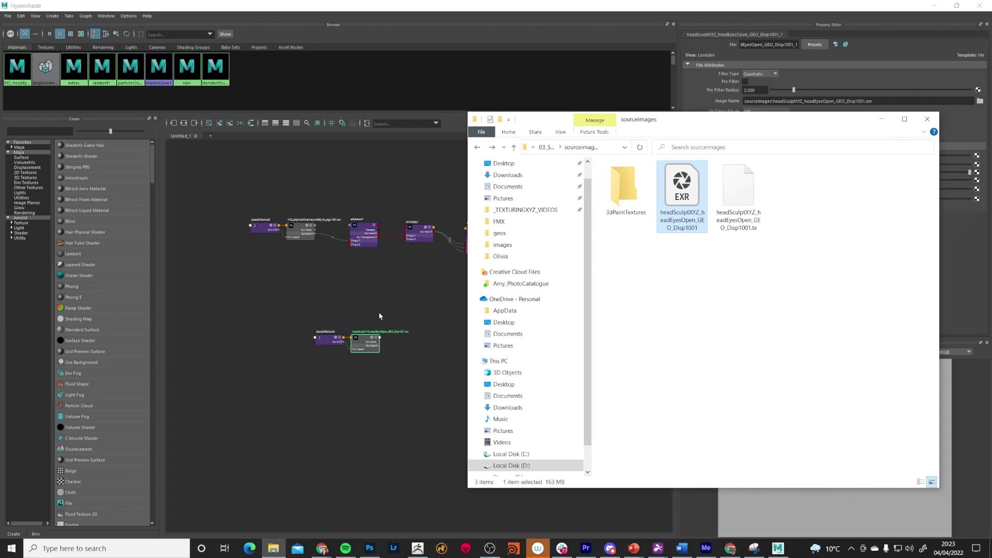
click(459, 244)
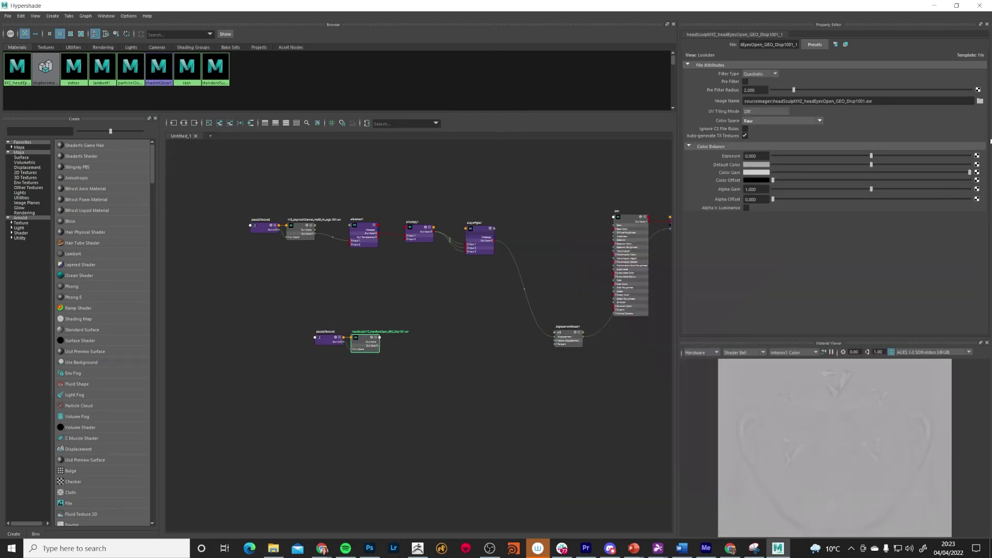
alt+middle_drag(405, 361, 458, 374)
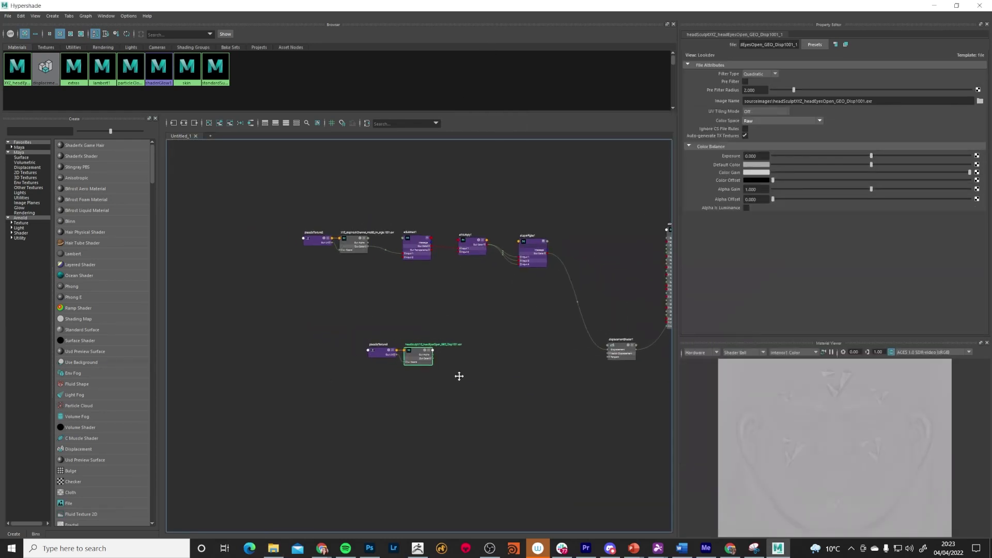
scroll(457, 380, up, 3)
alt+middle_drag(428, 234, 441, 278)
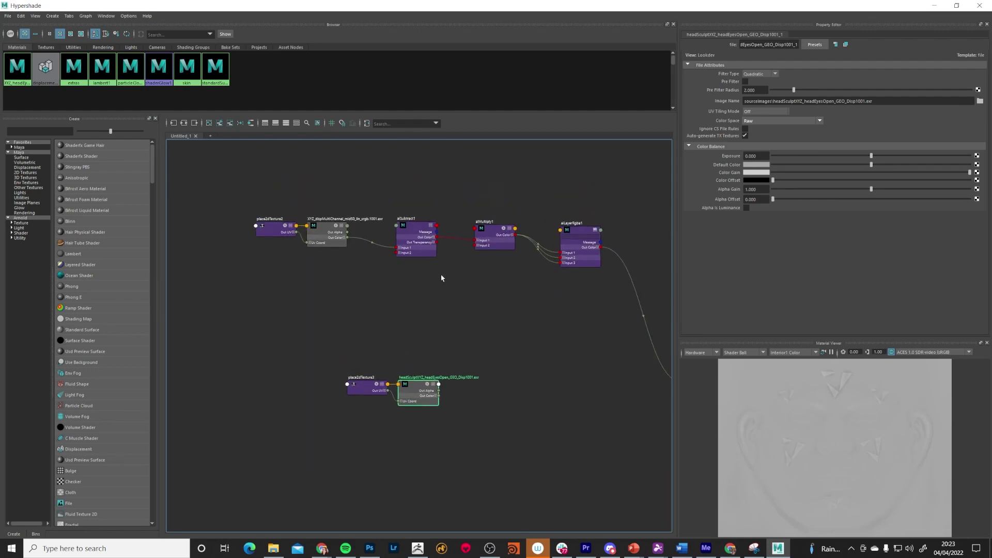
drag(298, 350, 481, 443)
drag(418, 388, 330, 318)
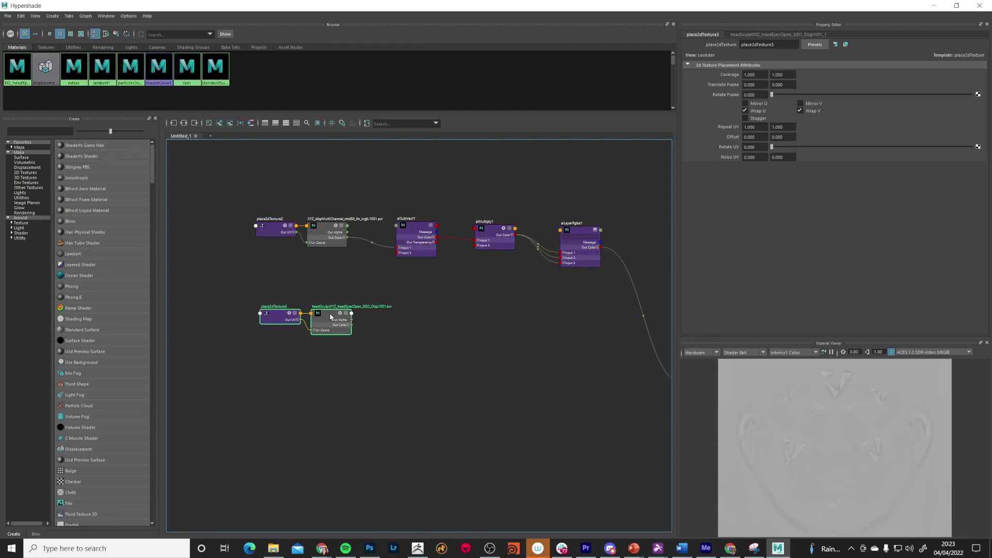
Add an aiSubtract node beside the head sculpt texture and connect the texture's Out Color to its Input 1
key(Tab)
text(subtr)
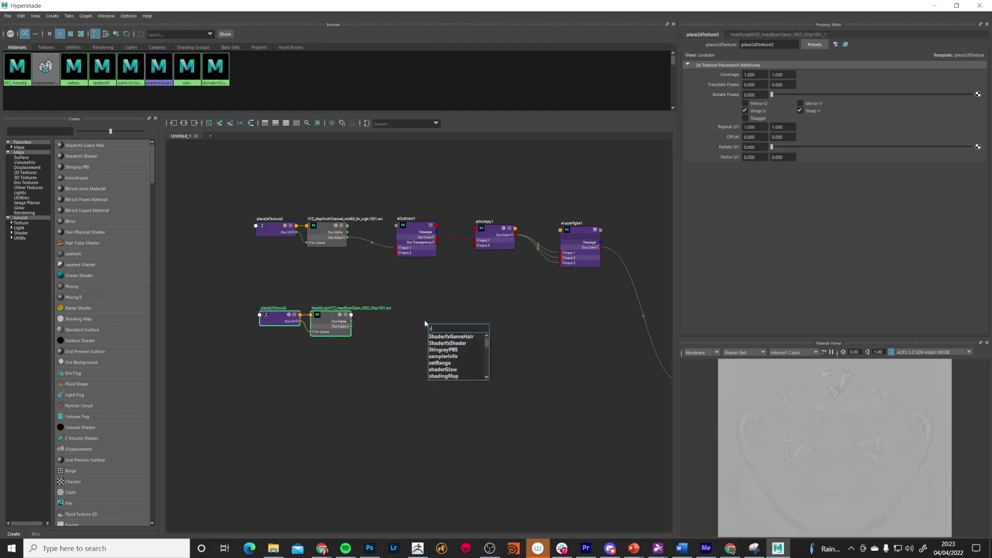
key(Down)
key(Return)
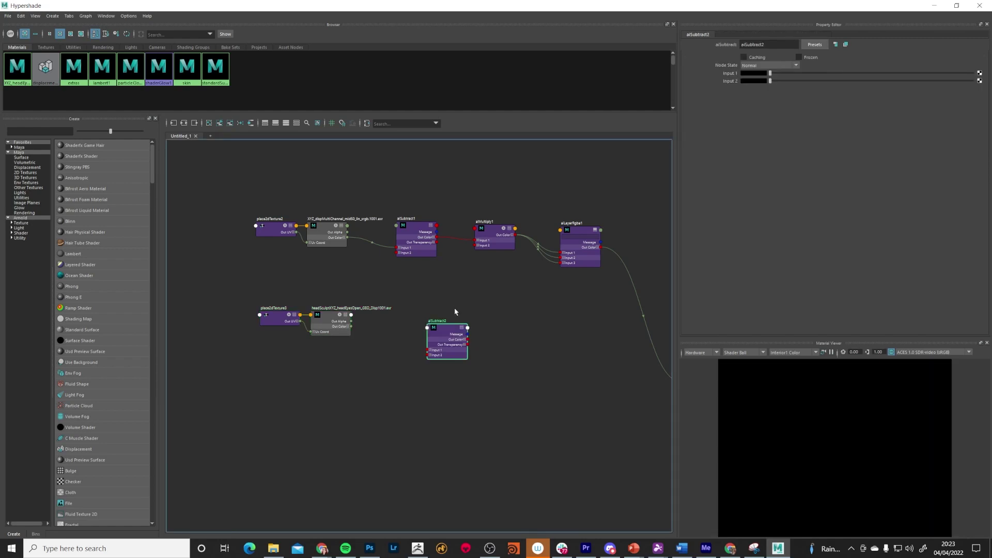
drag(445, 334, 435, 315)
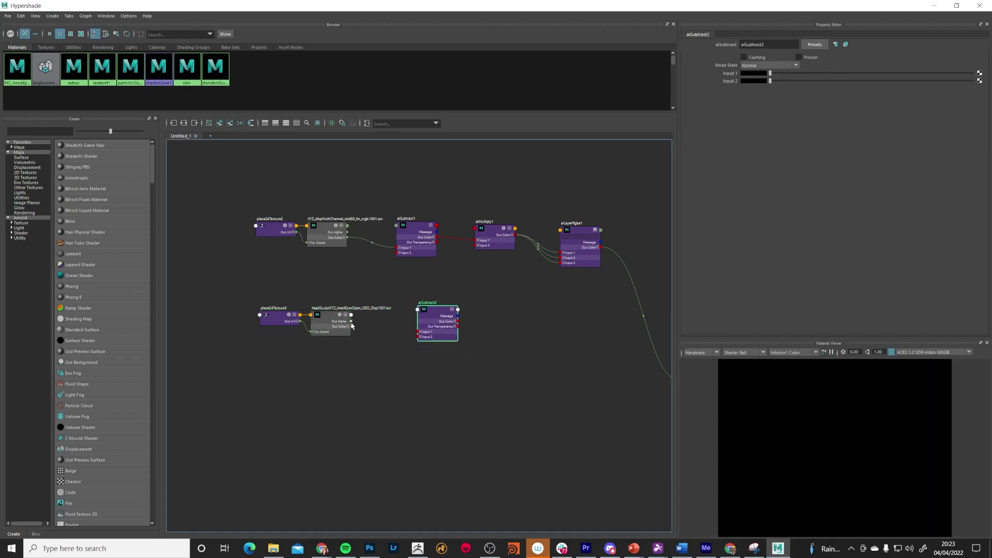
drag(351, 328, 419, 332)
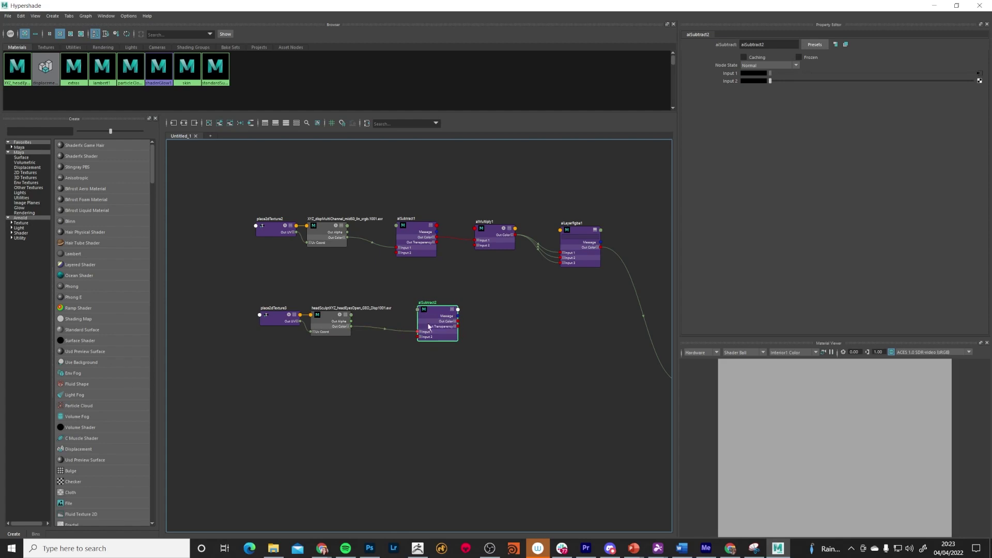
Set the new aiSubtract node's Input 2 color value to 0.5
click(753, 81)
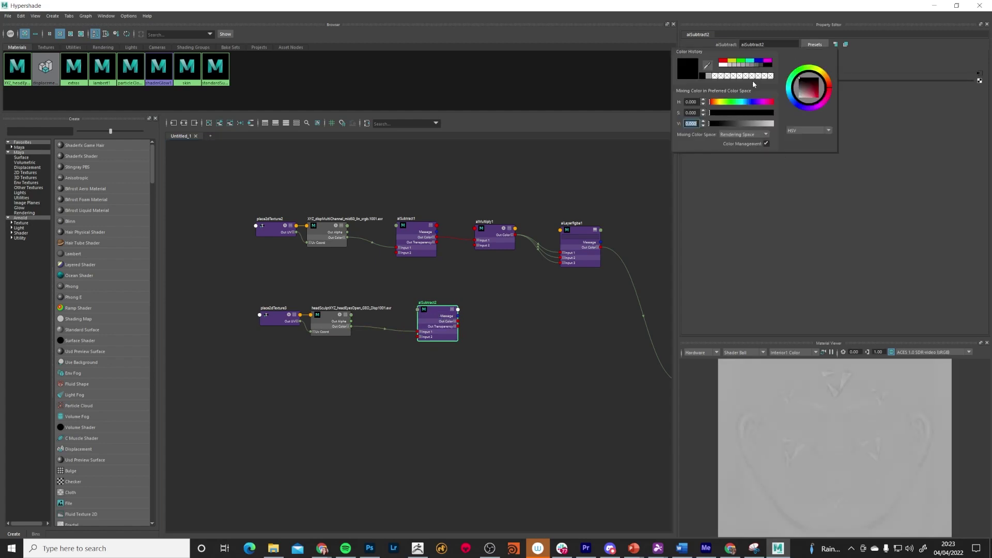
text(0.5)
key(Return)
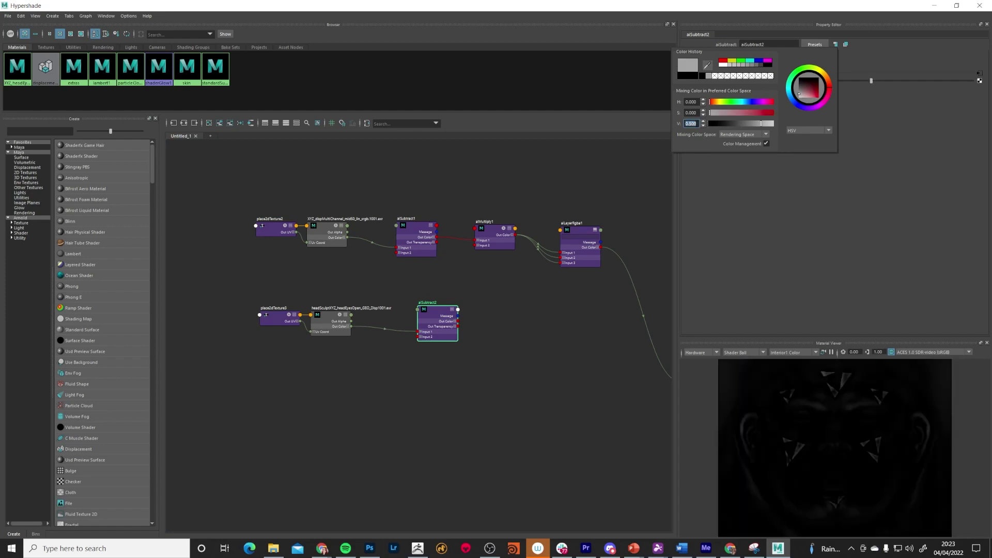
Add an aiMultiply node after the head sculpt's subtract node and connect the subtract's Out Color to its Input 1
alt+middle_drag(511, 377, 434, 385)
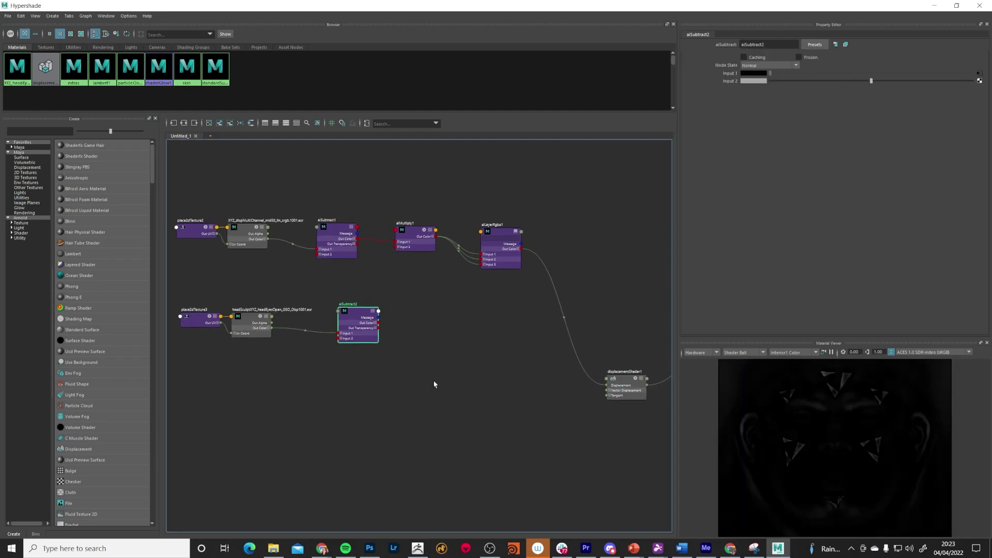
key(Tab)
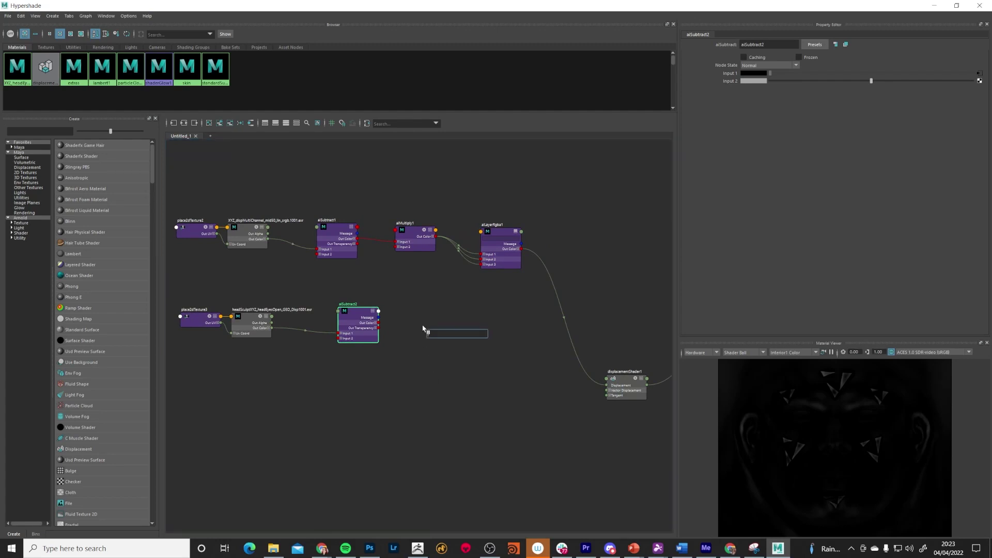
text(mult)
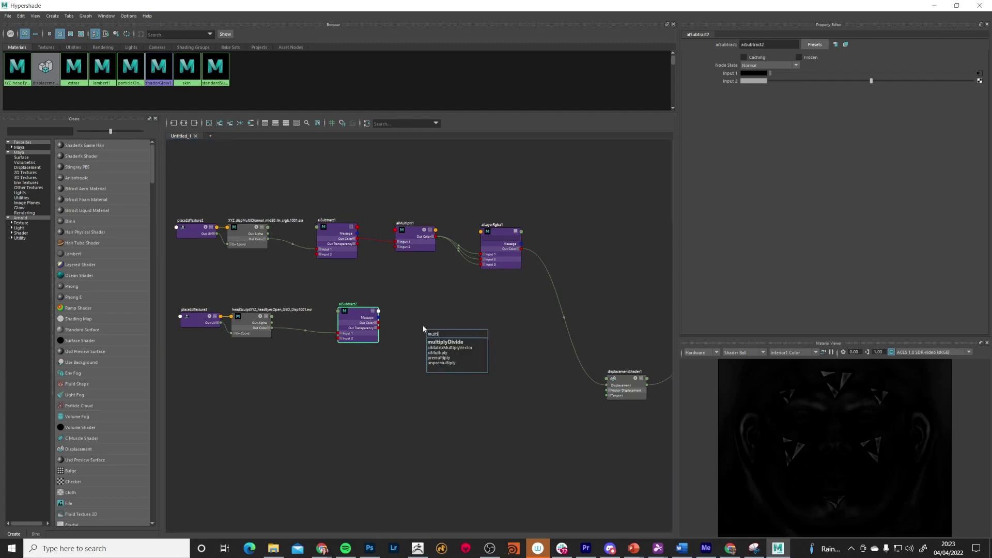
key(Down)
key(Down)
key(Down)
key(Return)
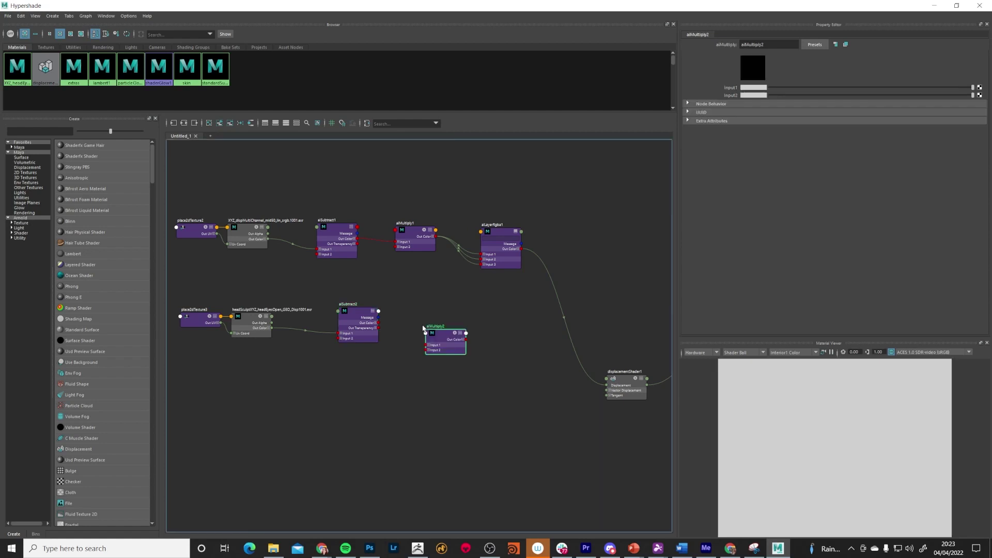
drag(449, 336, 430, 323)
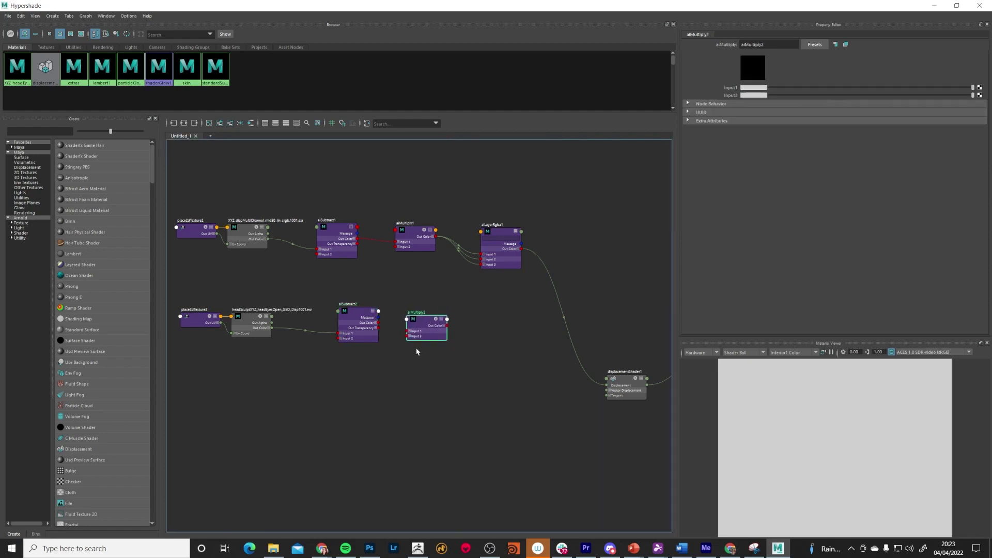
scroll(417, 351, up, 3)
drag(362, 311, 403, 324)
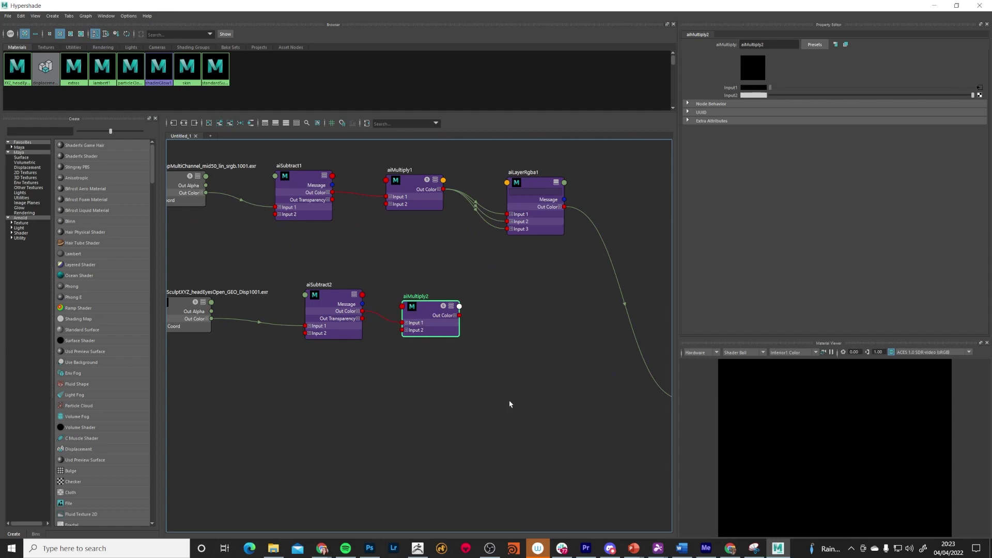
alt+middle_drag(510, 405, 453, 438)
alt+middle_drag(439, 394, 420, 410)
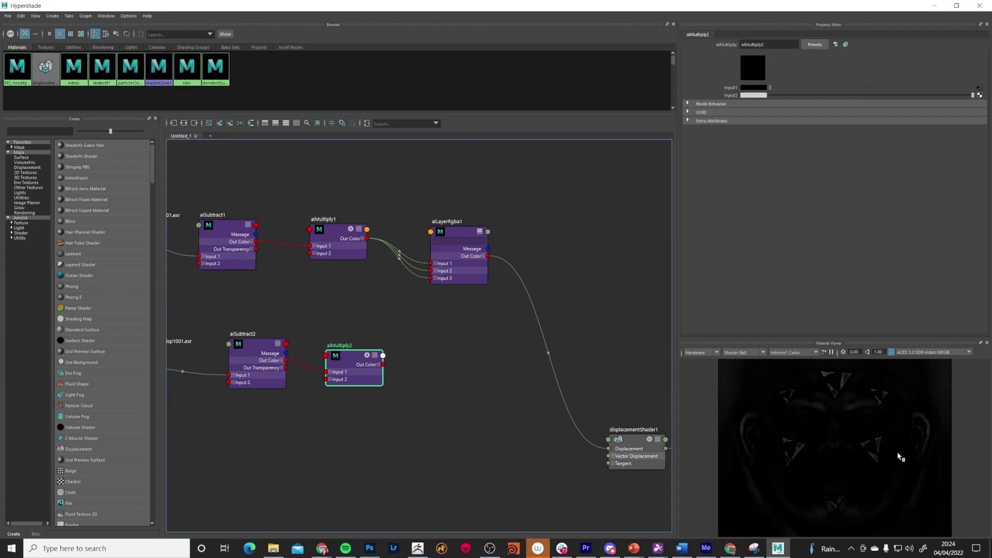
Add an aiAdd node and place it between the layer blend and the displacement shader
alt+middle_drag(428, 409, 449, 418)
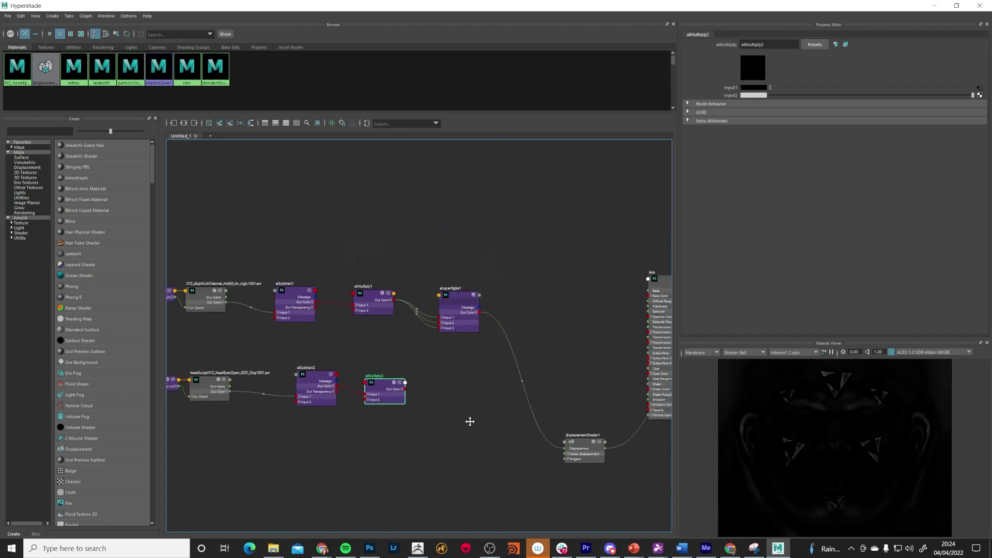
middle_drag(469, 418, 381, 376)
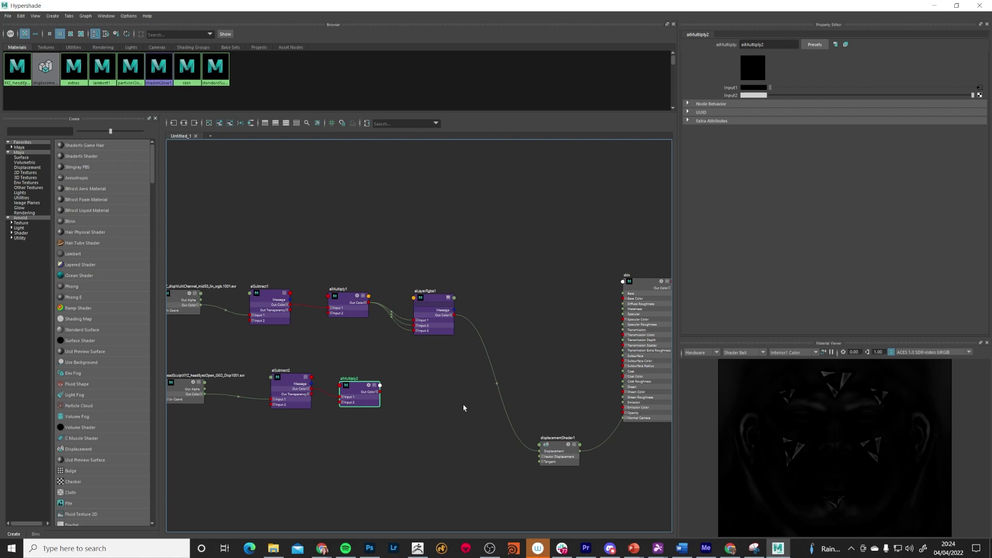
key(Tab)
text(add)
key(Down)
key(Down)
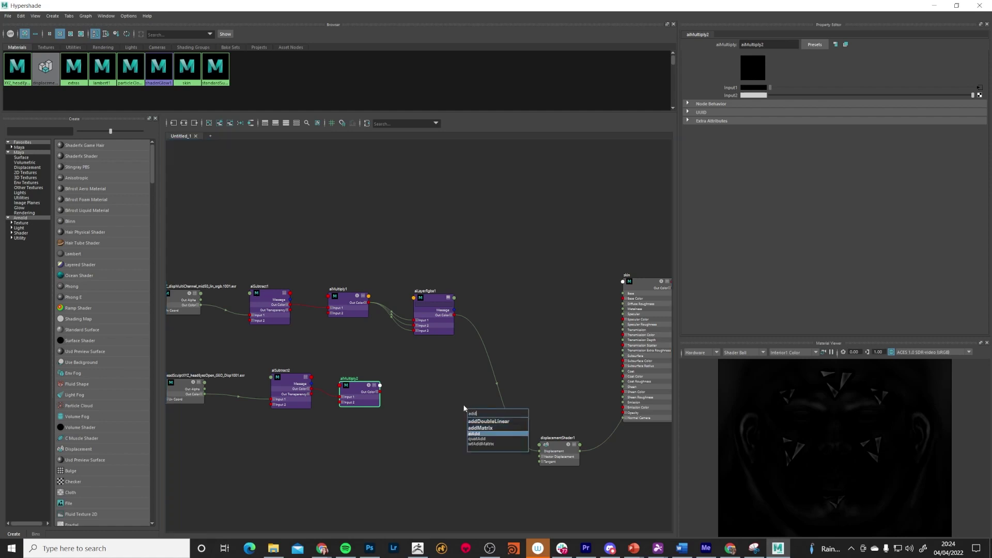
key(Return)
drag(490, 419, 534, 353)
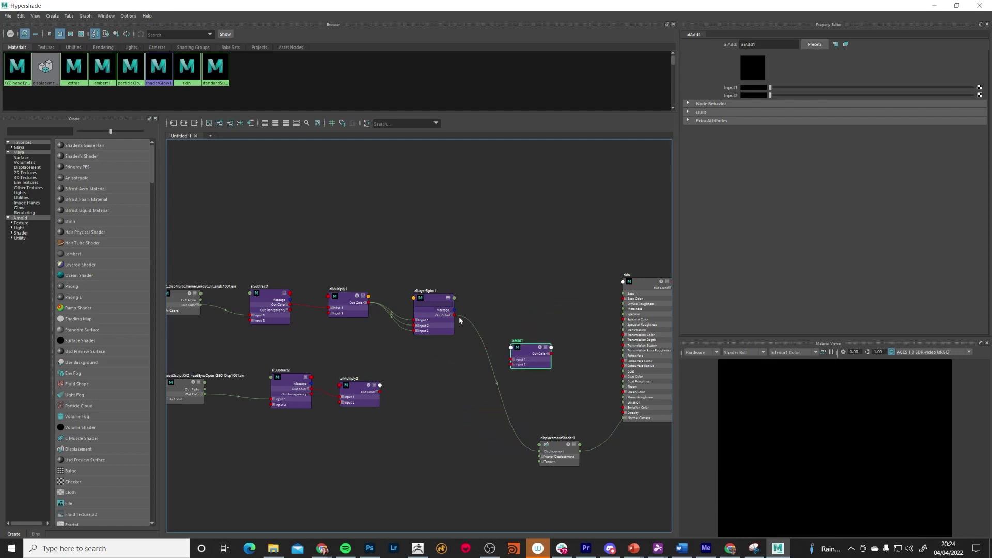
Connect aiLayerRgba1's Out Color to the aiAdd node's Input 1 and aiMultiply2's Out Color to its Input 2, moving the node below aiLayerRgba1
drag(454, 315, 508, 356)
mouse_move(379, 392)
mouse_down()
mouse_move(491, 355)
mouse_move(509, 361)
mouse_move(492, 437)
mouse_up()
mouse_move(525, 346)
mouse_down()
mouse_move(499, 410)
mouse_move(532, 373)
mouse_up()
drag(499, 422, 444, 431)
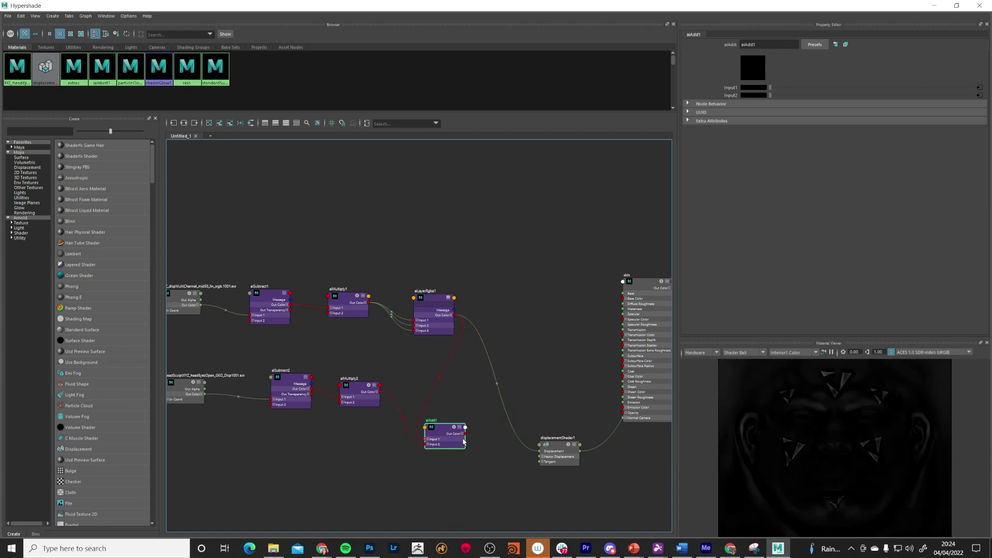
Expand the aiAdd node's Out Color and connect its Out Color R to the displacement shader's Displacement input
click(463, 435)
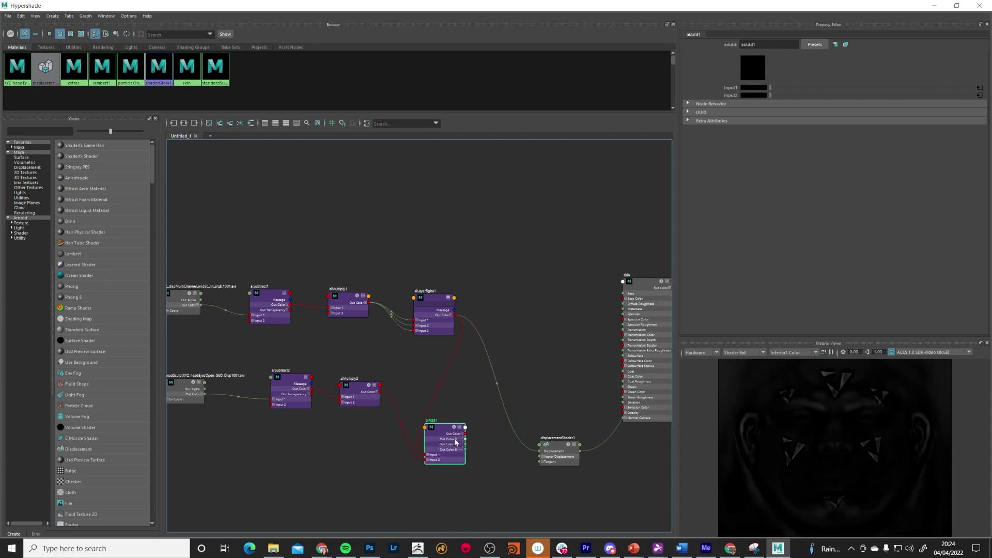
drag(465, 439, 539, 454)
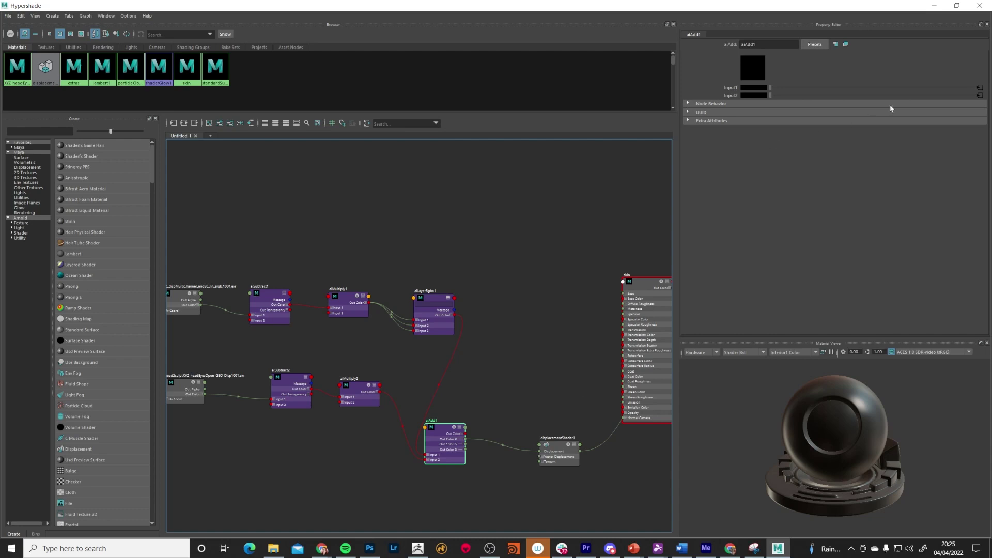
Minimize Hypershade and render the head in the Render View with the Arnold Renderer
click(934, 5)
click(354, 27)
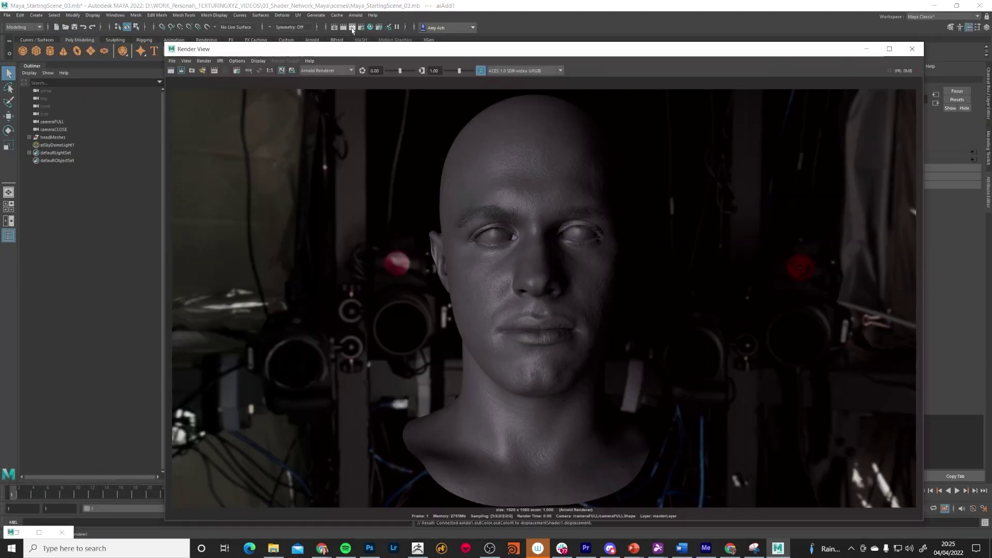